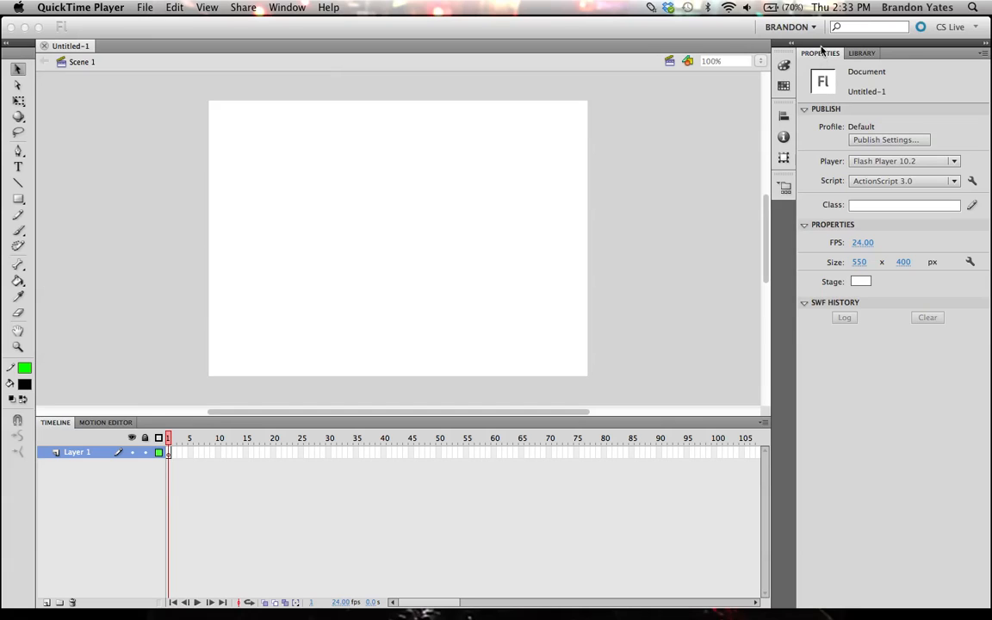
- Switch to the Essentials workspace and return to the personal custom workspace
click(813, 27)
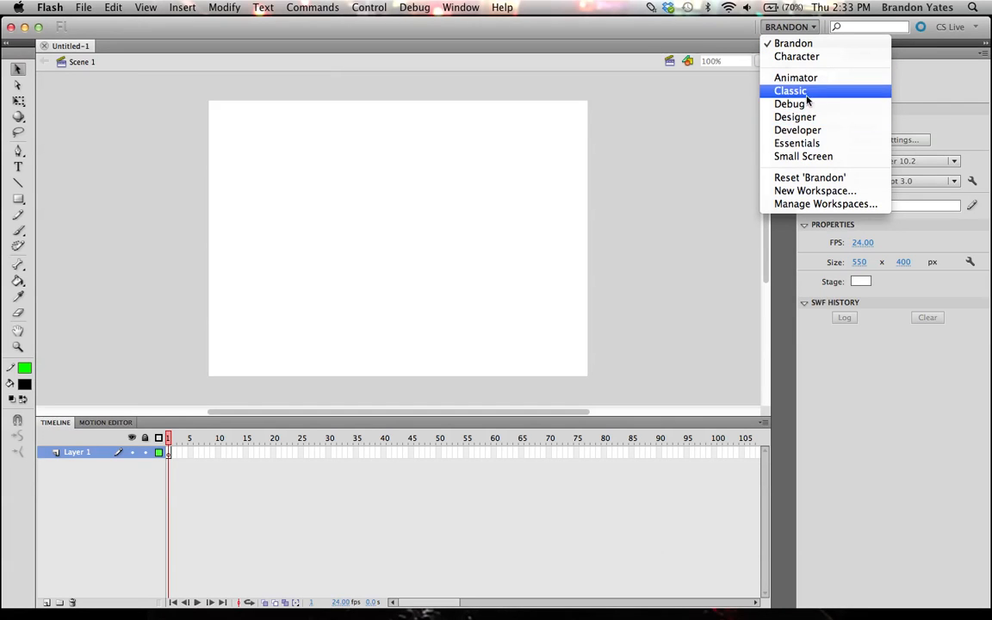
click(813, 143)
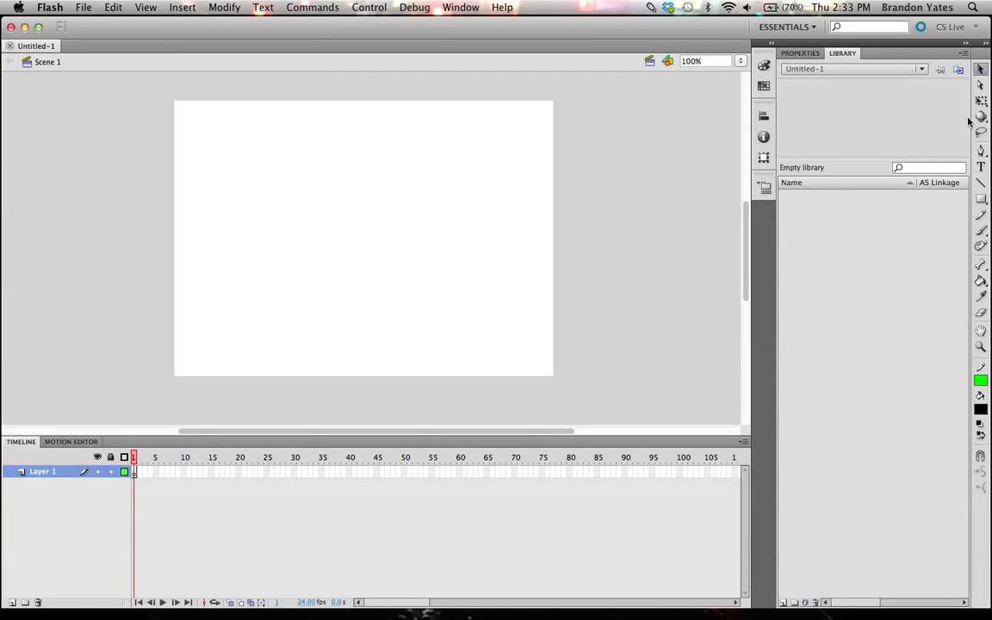
click(786, 27)
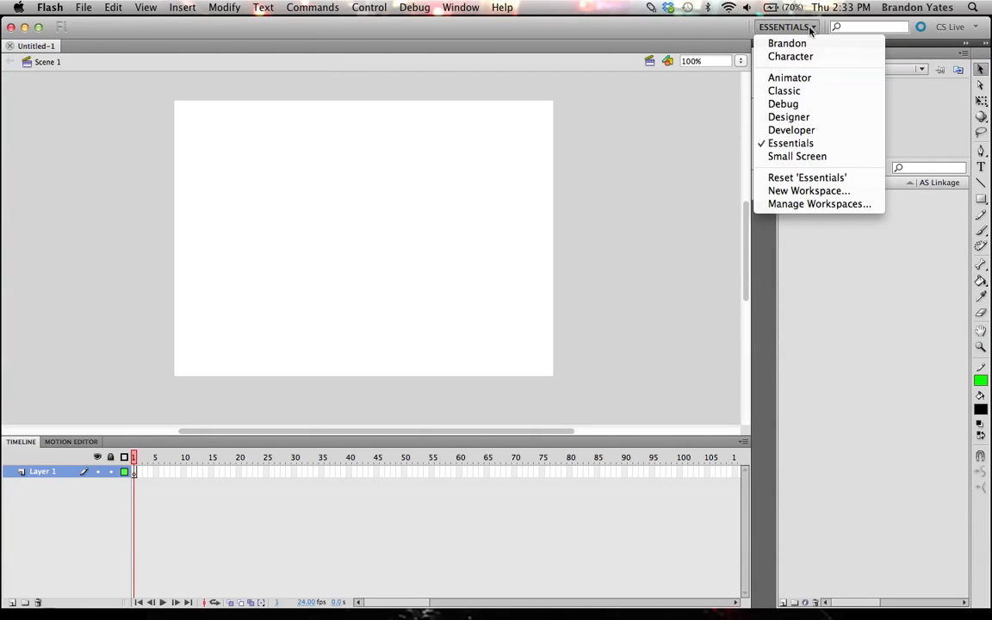
click(787, 43)
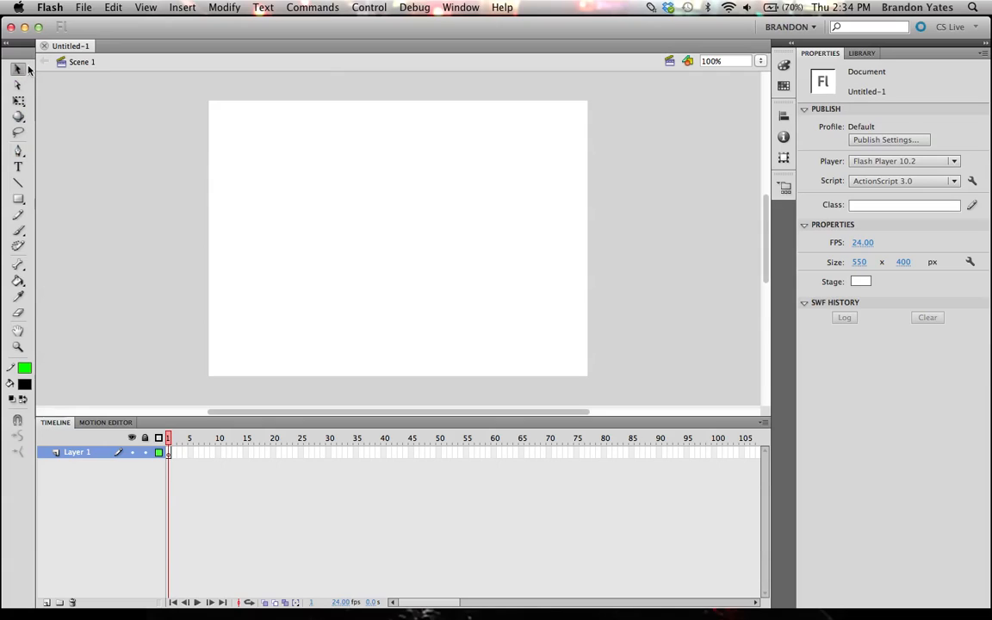
- Draw a black square with a green outline on the left half of the stage using the Rectangle tool
click(23, 206)
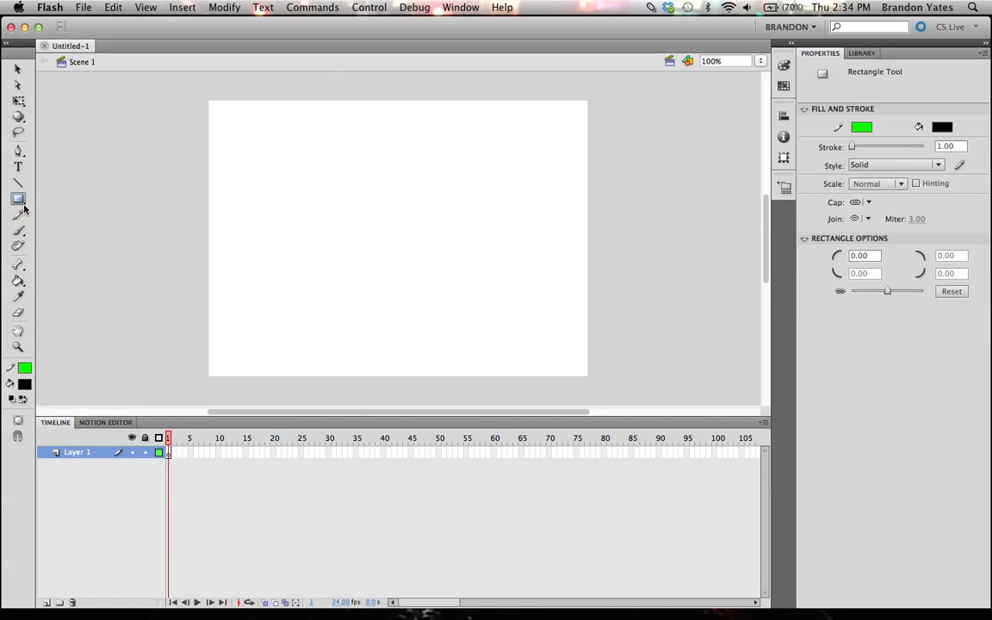
drag(24, 206, 58, 202)
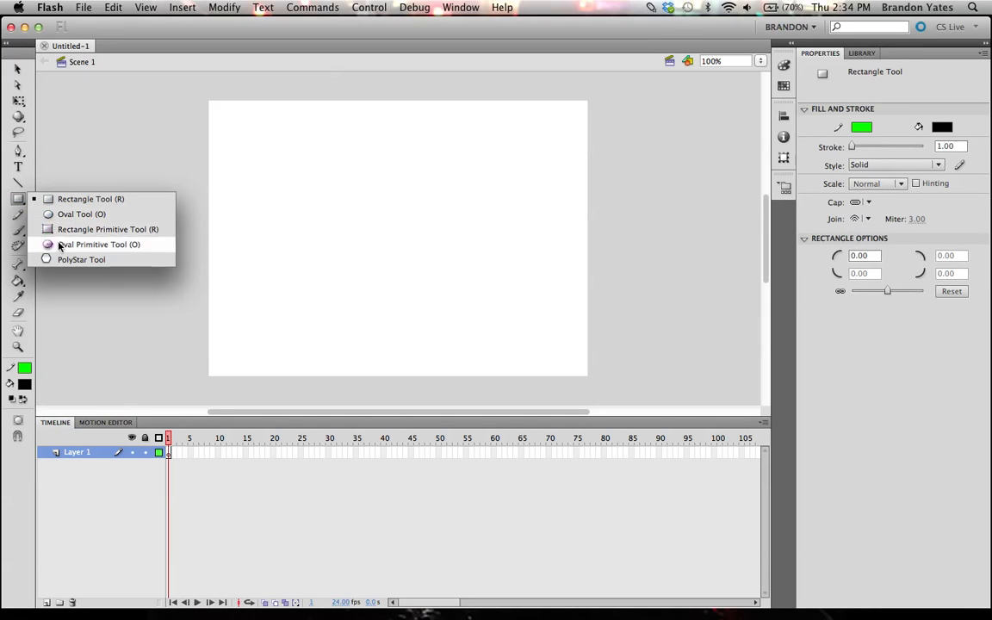
click(95, 201)
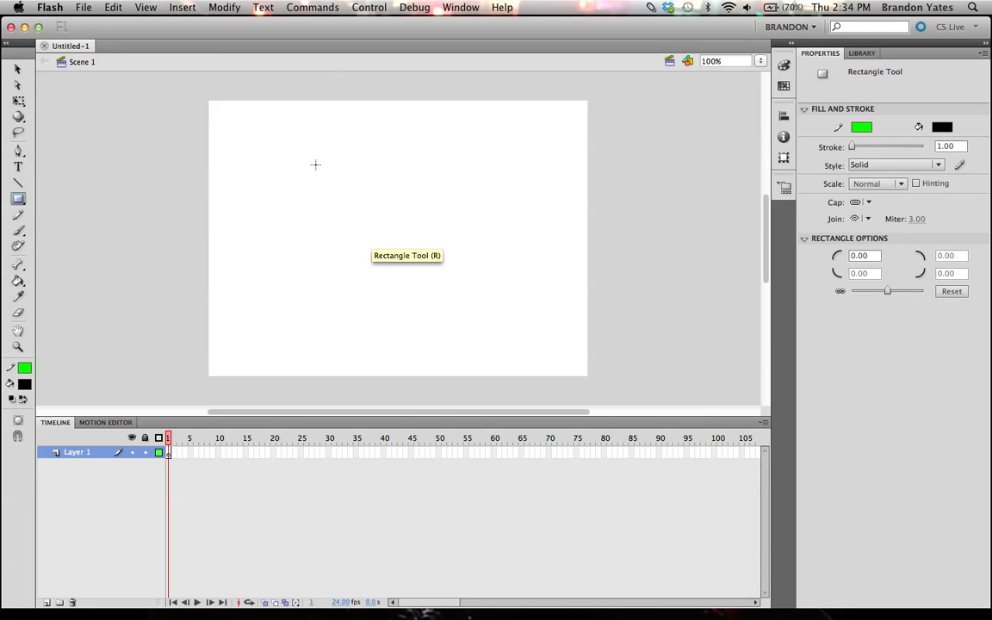
drag(278, 170, 354, 246)
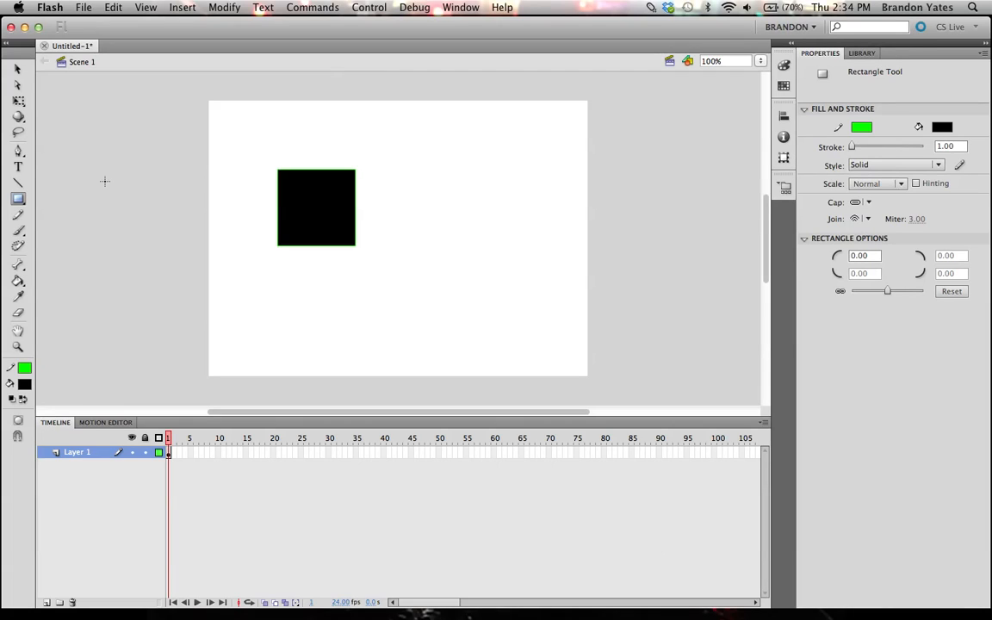
- Draw a rectangle primitive about 119 by 119 px on the right half of the stage
click(25, 203)
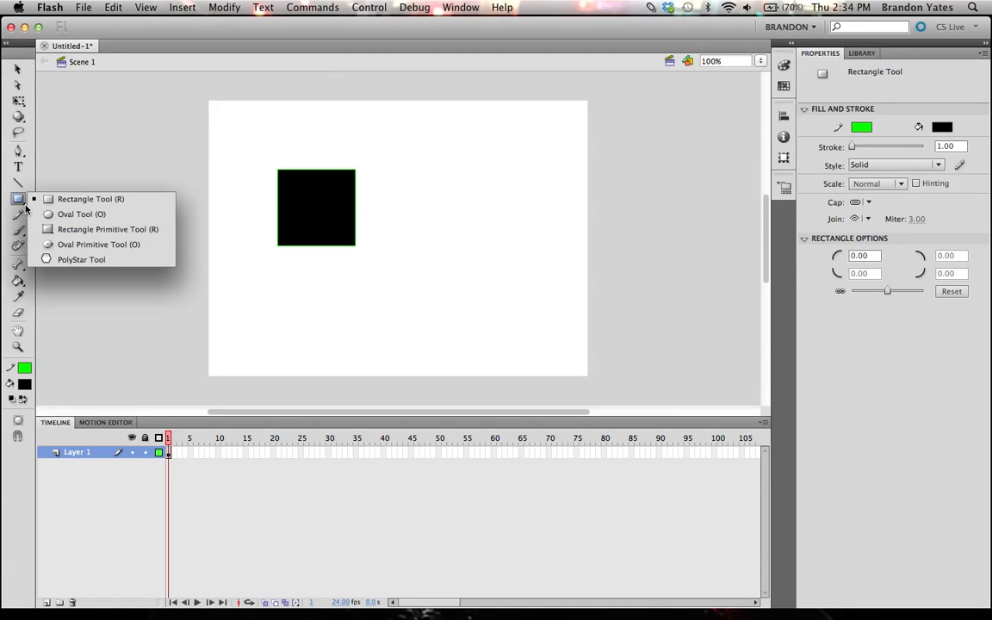
click(86, 229)
drag(427, 175, 508, 257)
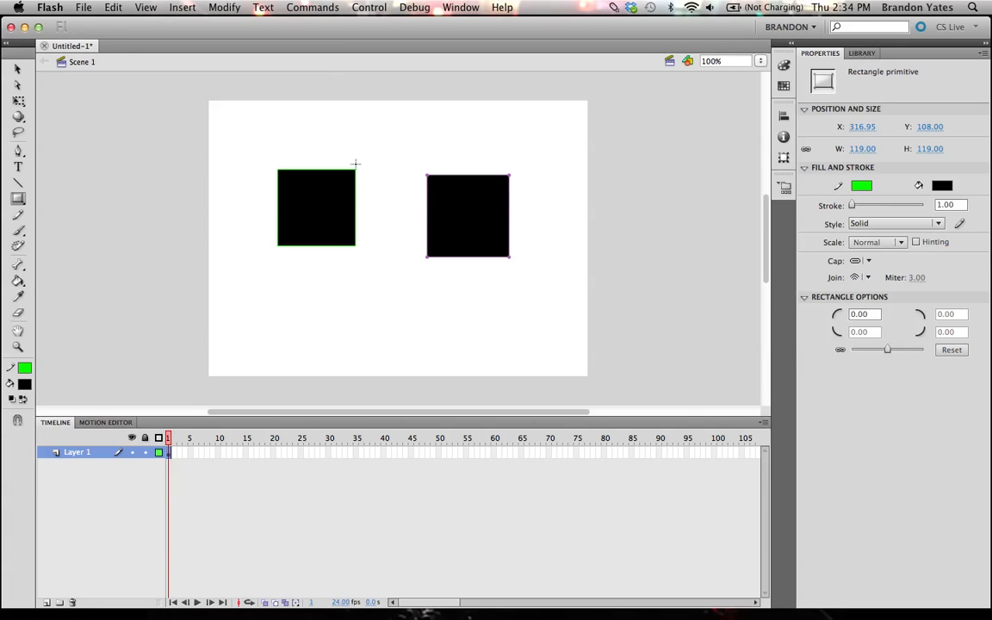
- Reshape the left square by curving its top edge inward and left edge outward, and pulling its two right corners to new positions
key(v)
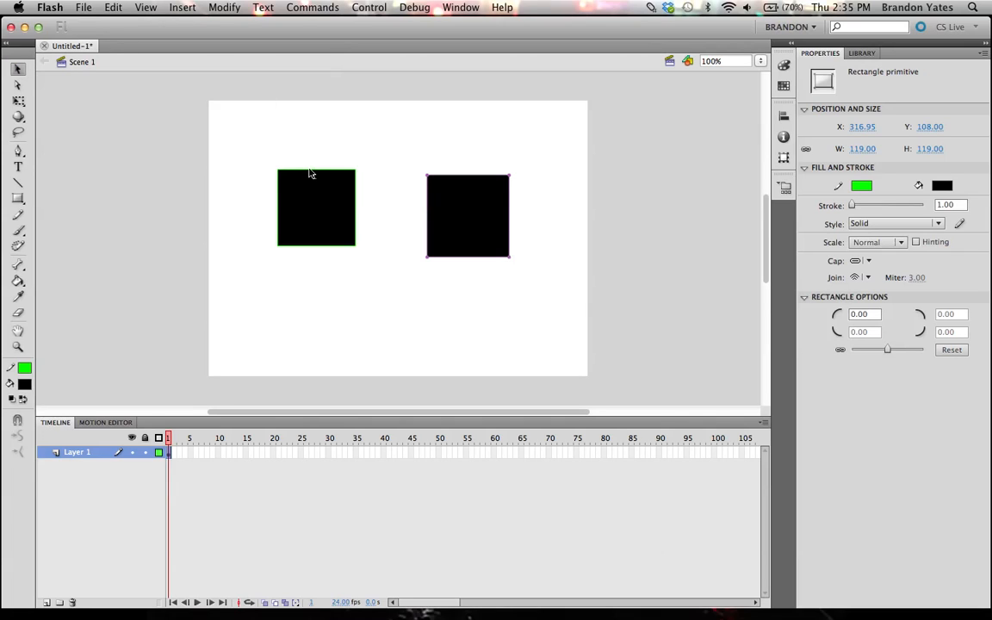
drag(311, 174, 249, 202)
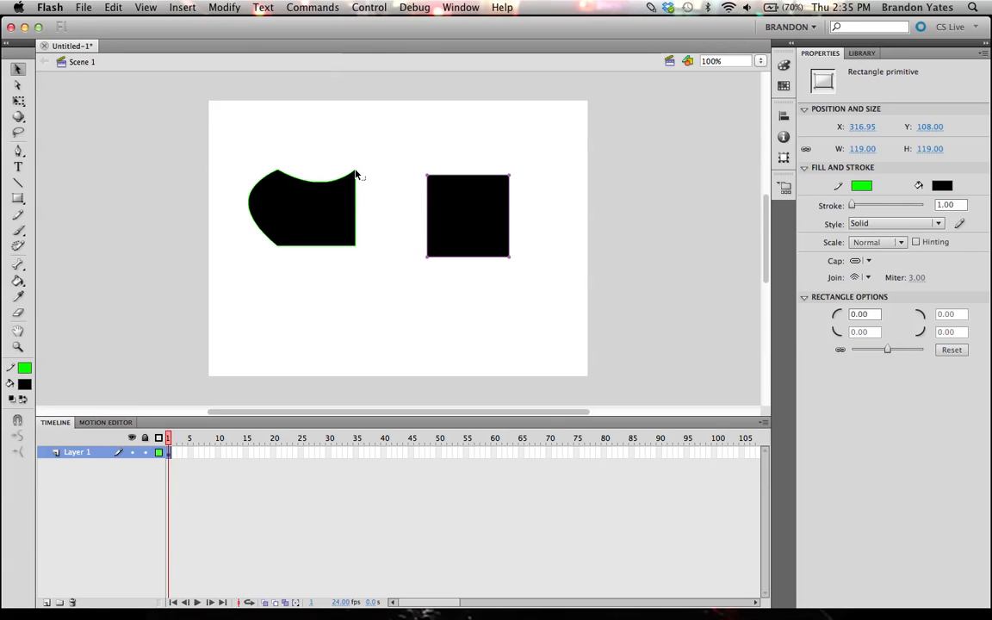
drag(356, 174, 347, 123)
drag(356, 249, 318, 265)
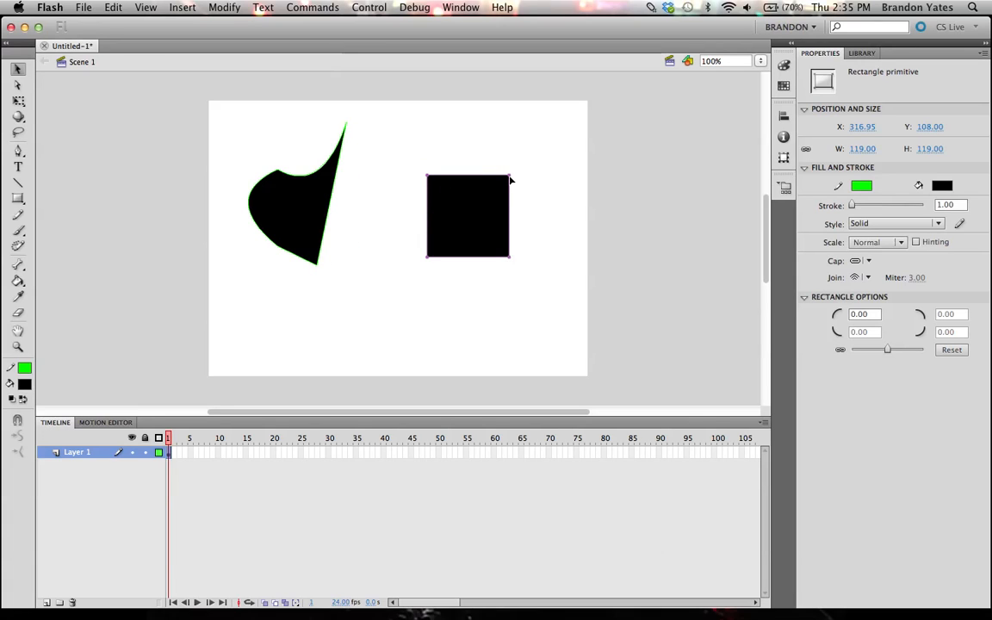
- Move the rectangle primitive to about X 328, Y 46, and delete it
drag(492, 183, 480, 151)
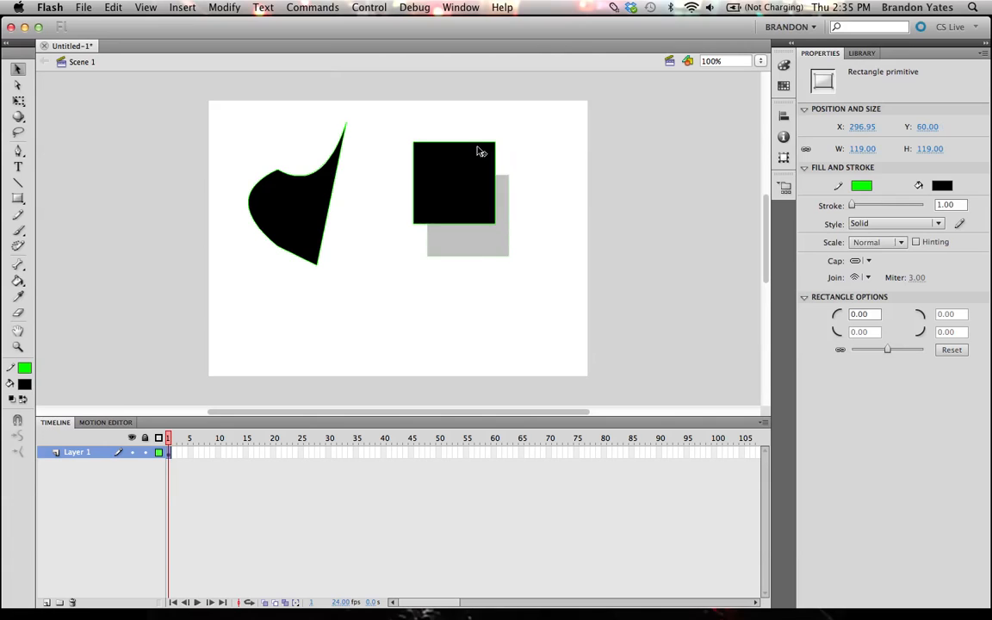
drag(454, 191, 470, 169)
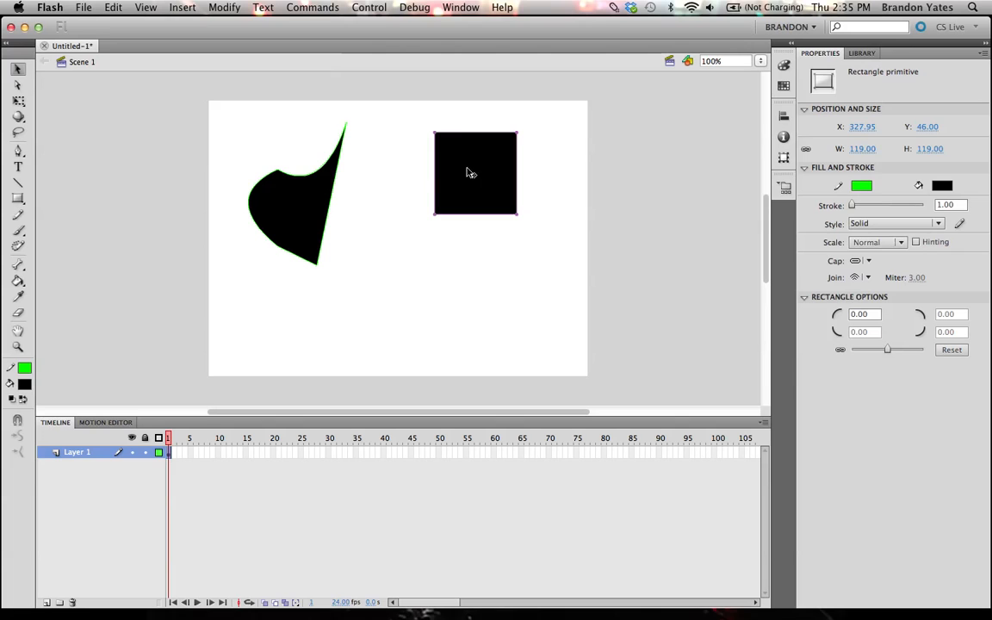
click(268, 196)
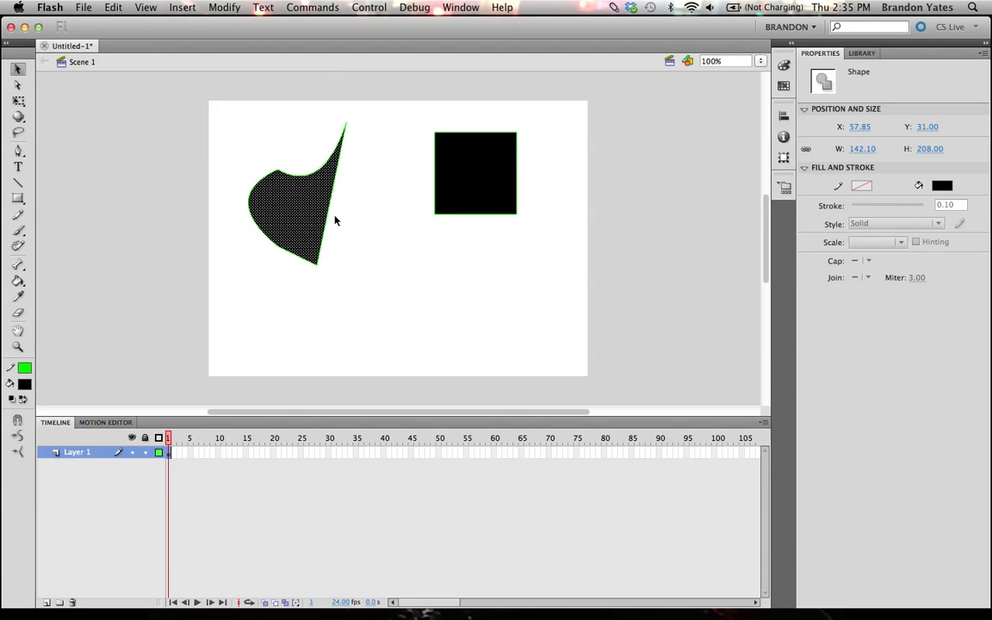
click(363, 233)
click(450, 186)
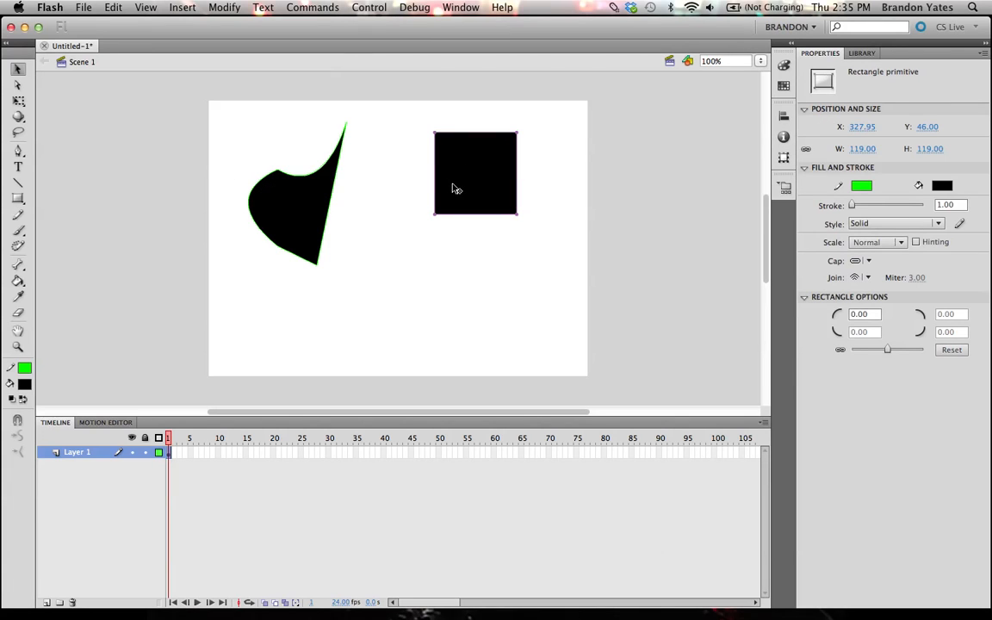
key(Delete)
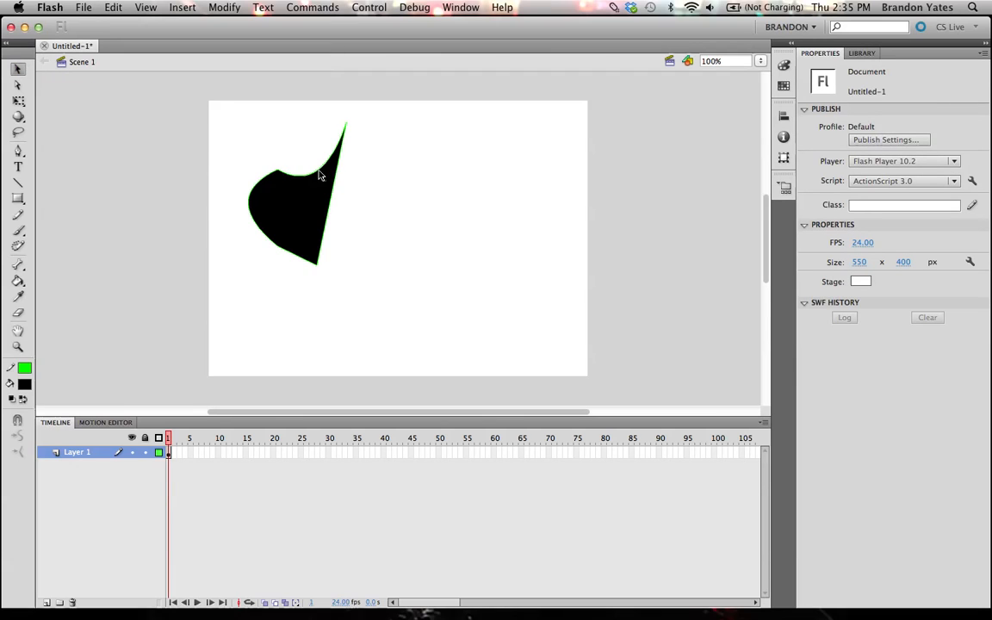
- Bulge the remaining shape's upper and right edges outward and move the whole shape to the right half of the stage
drag(320, 163, 314, 120)
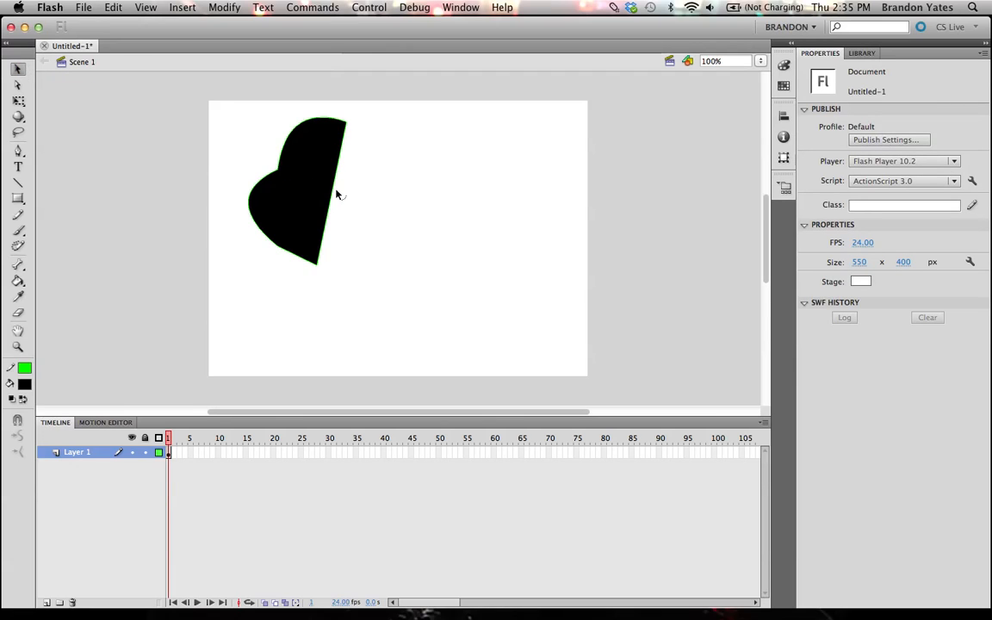
drag(336, 194, 520, 202)
double_click(337, 189)
click(301, 212)
- Split off the shape's lower-left portion by moving it away, and undo the separation
drag(301, 211, 462, 308)
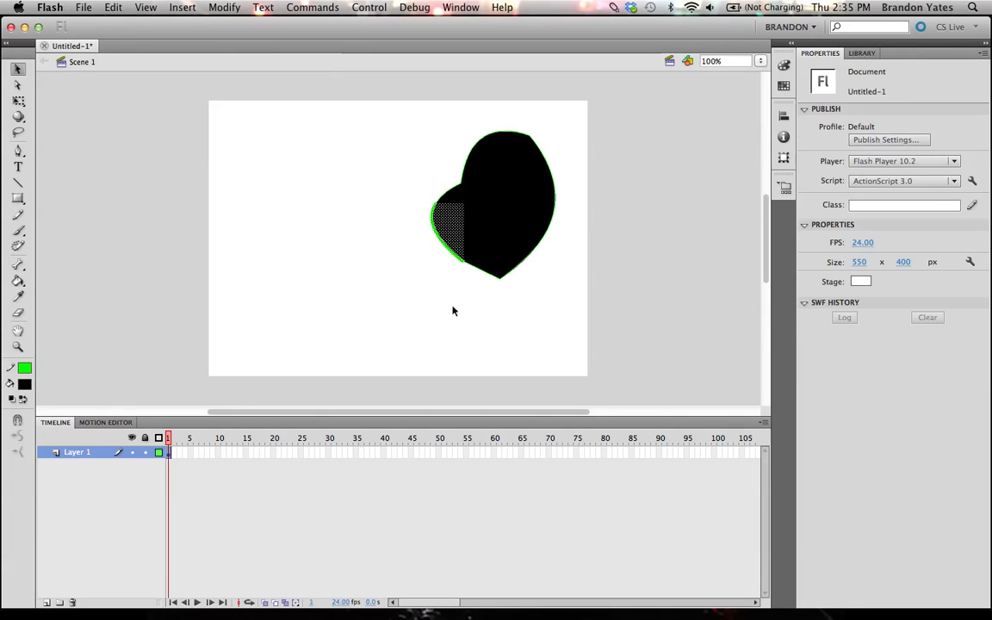
drag(454, 236, 396, 250)
click(395, 299)
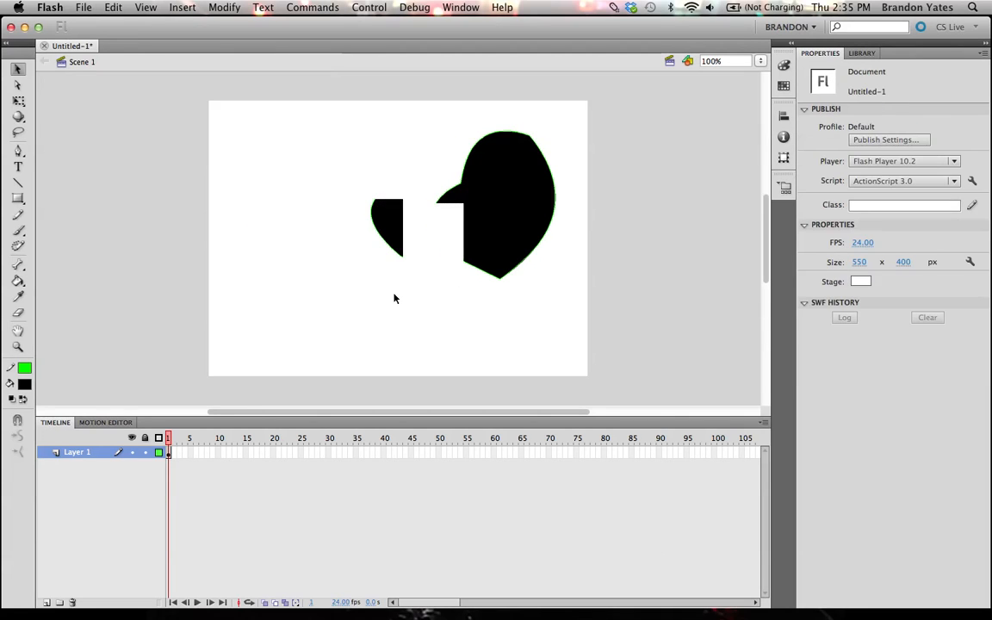
key(super+z)
- Select the short lower-left outline segment and display the shape's anchor points with the Subselection tool
click(484, 270)
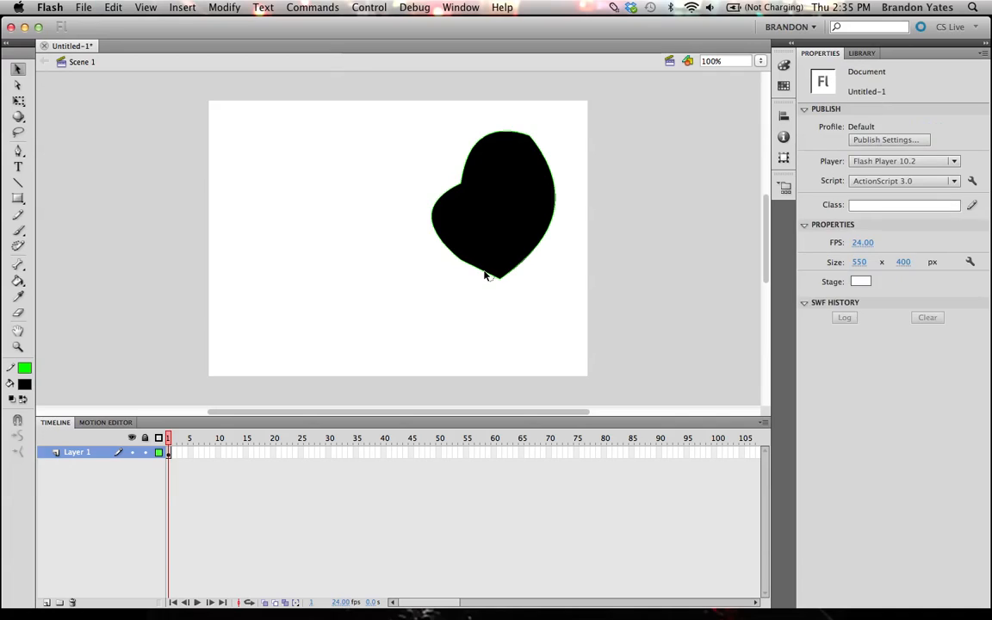
click(487, 276)
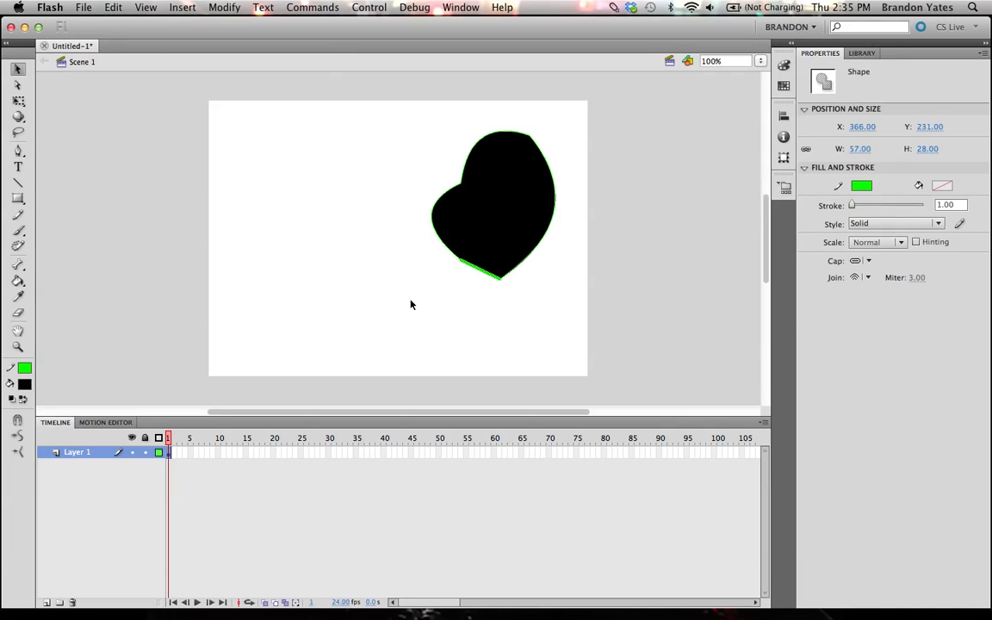
click(17, 84)
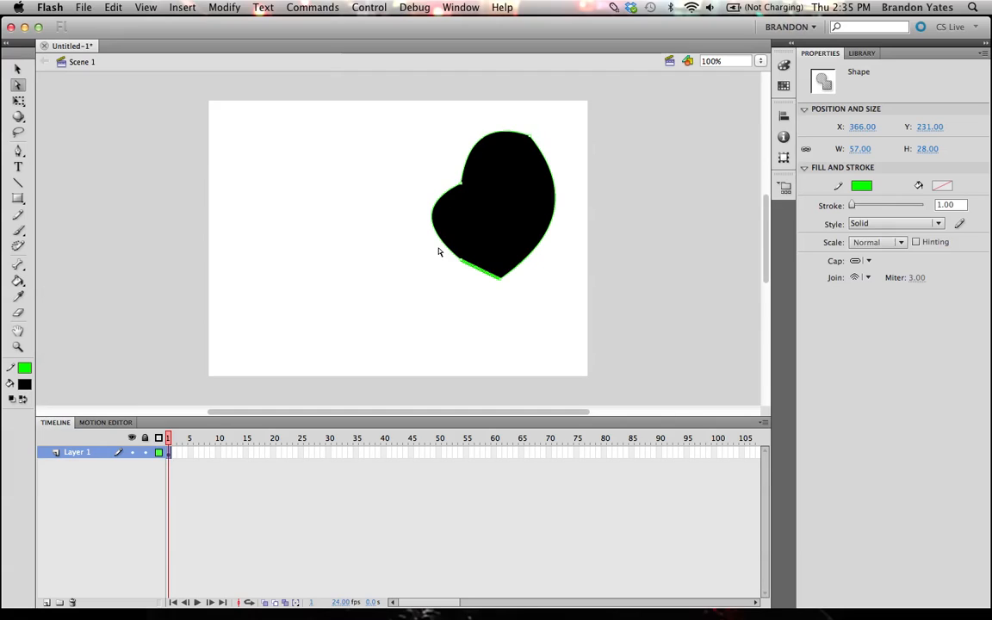
click(436, 272)
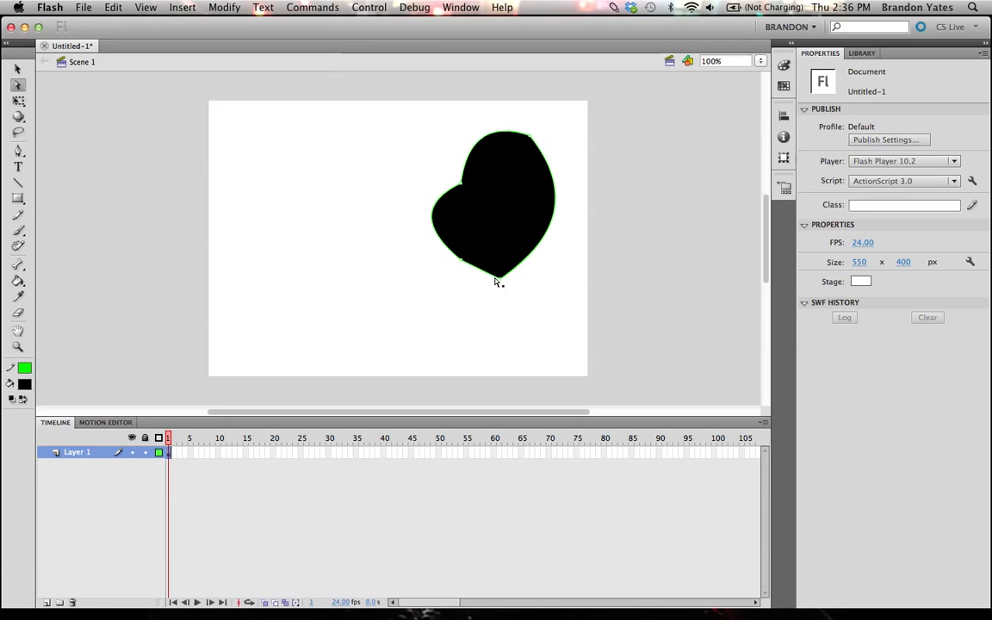
- Delete the entire green outline of the shape, keeping only its black fill
key(v)
double_click(435, 217)
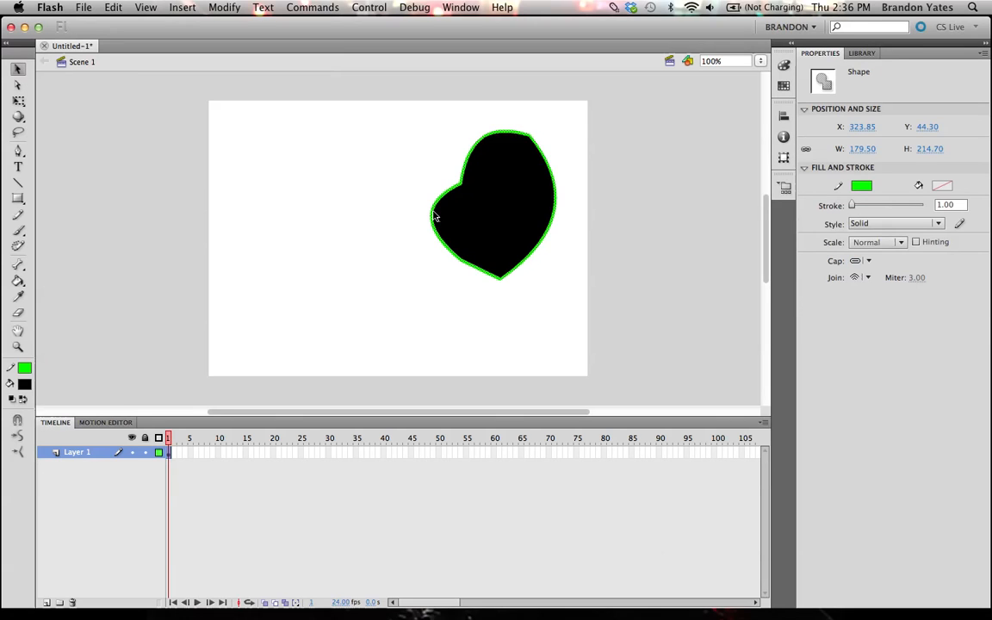
key(Delete)
- Adjust the tangent handles of the shape's upper-right anchor point to curve the top edge inward and bulge the right edge further outward
key(a)
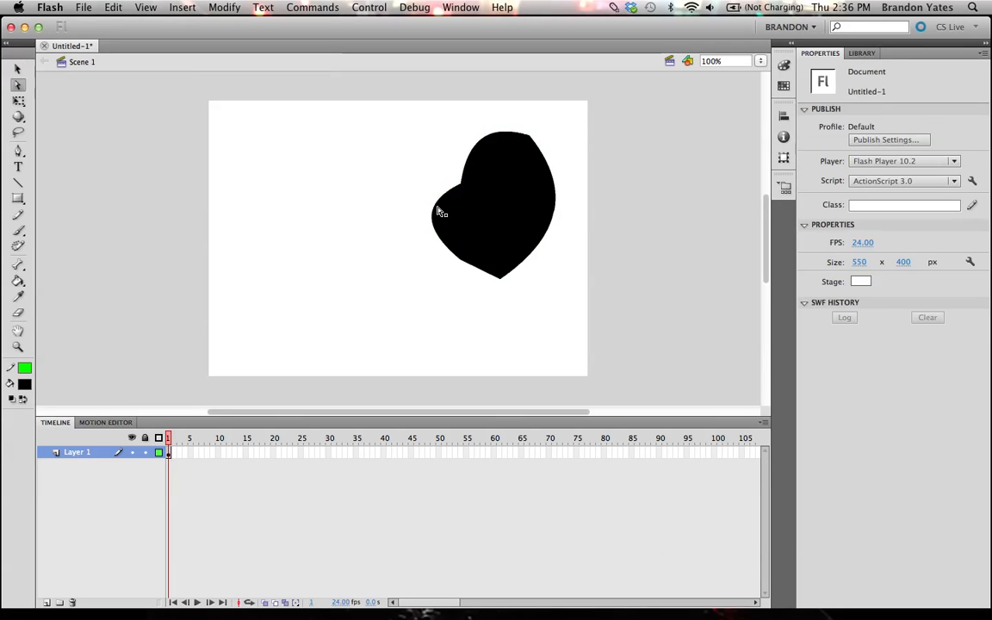
click(438, 211)
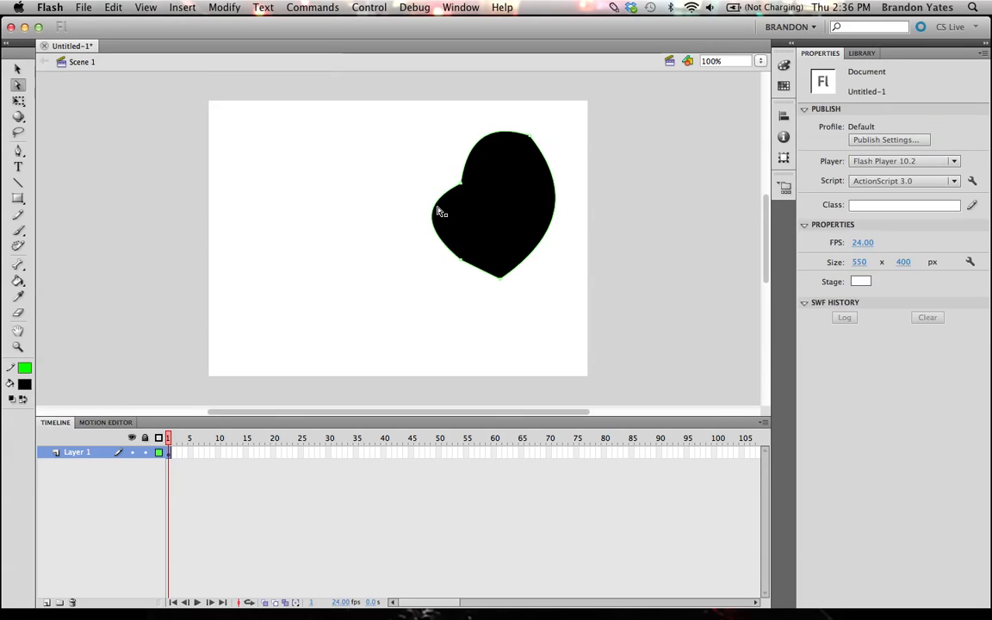
click(533, 141)
drag(493, 127, 507, 199)
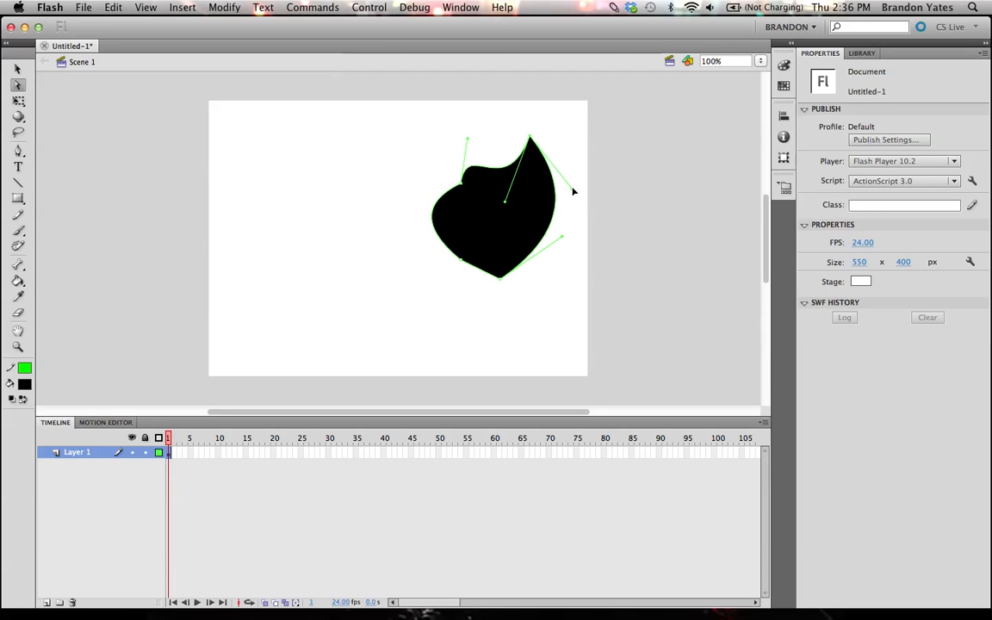
drag(571, 188, 593, 171)
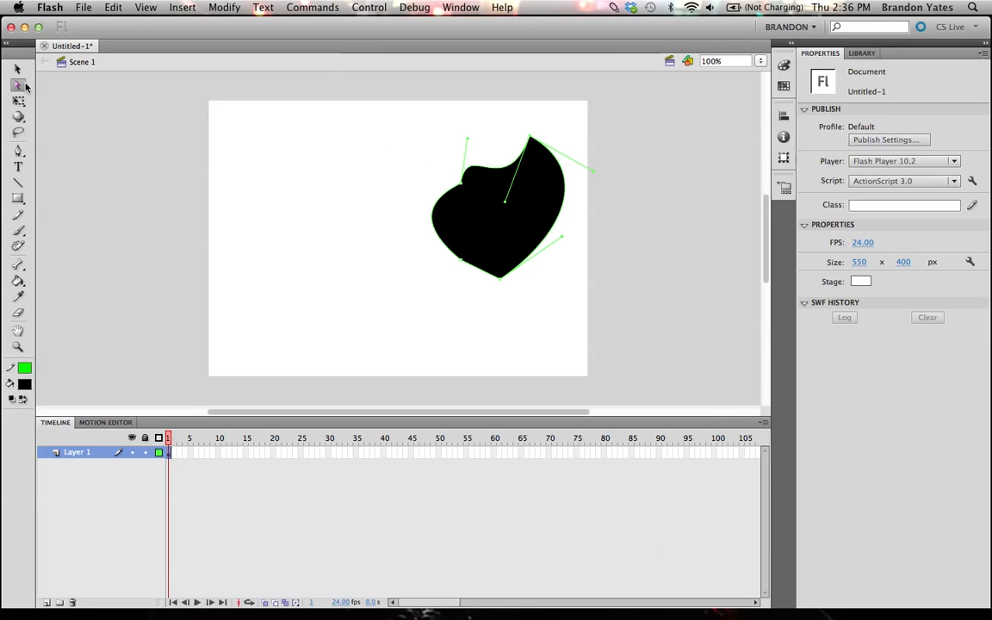
- Set the stroke color to red and draw two connected straight Pen tool segments on the stage's empty left half
click(19, 152)
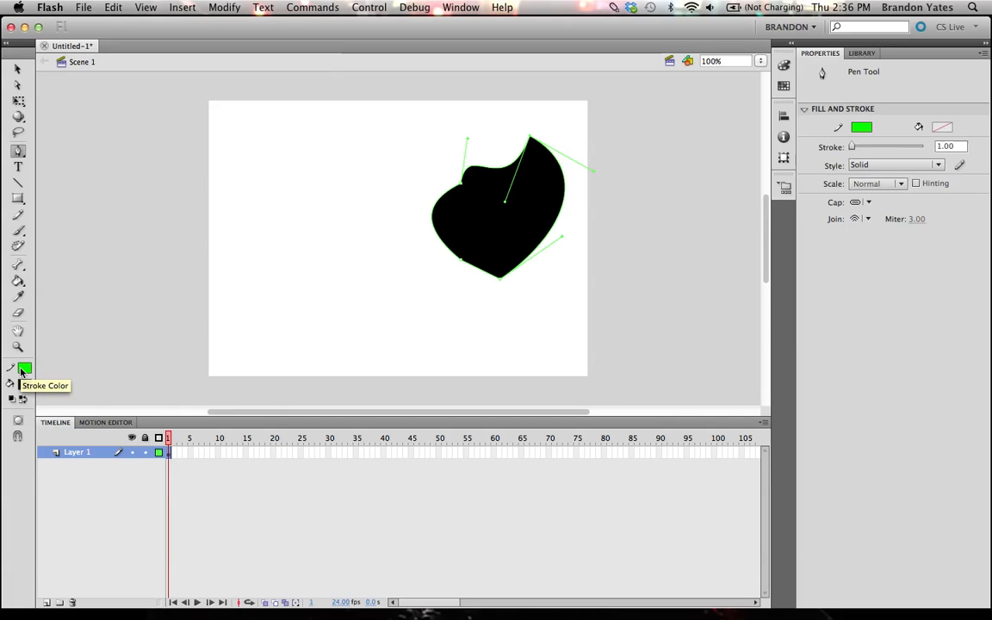
click(23, 369)
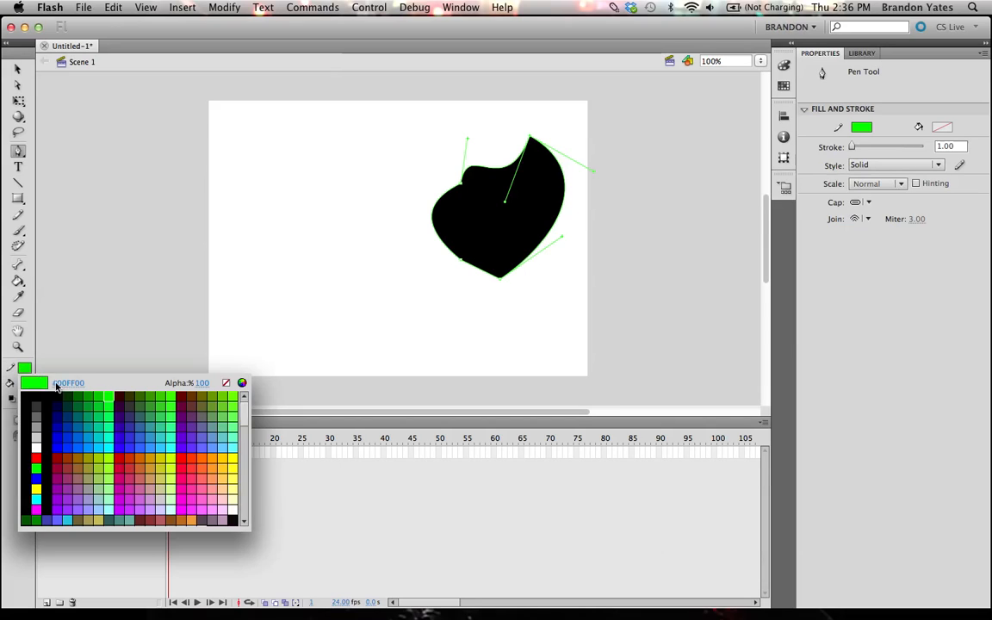
click(38, 459)
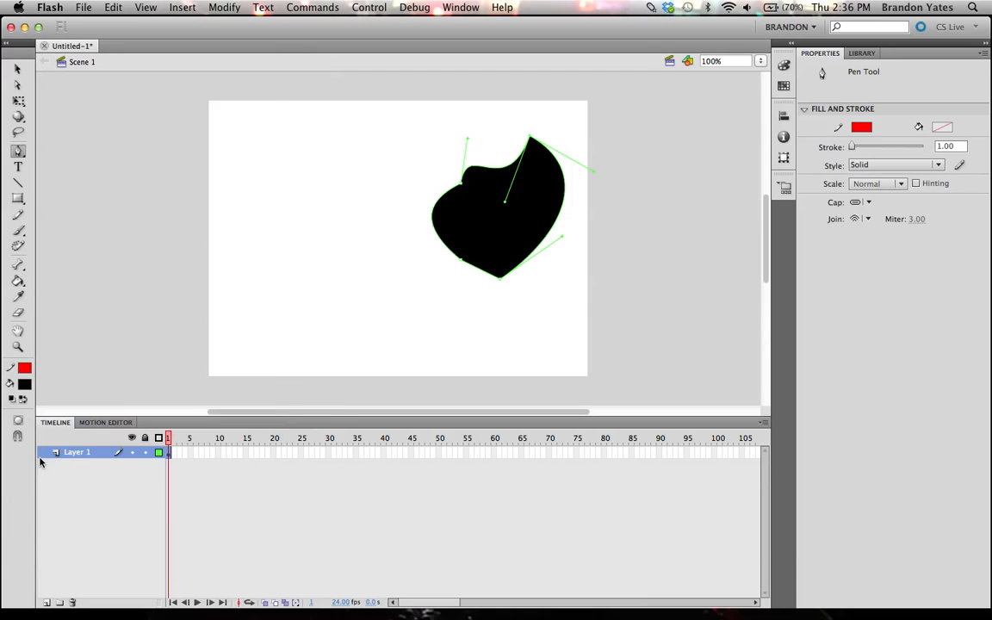
click(300, 136)
click(284, 228)
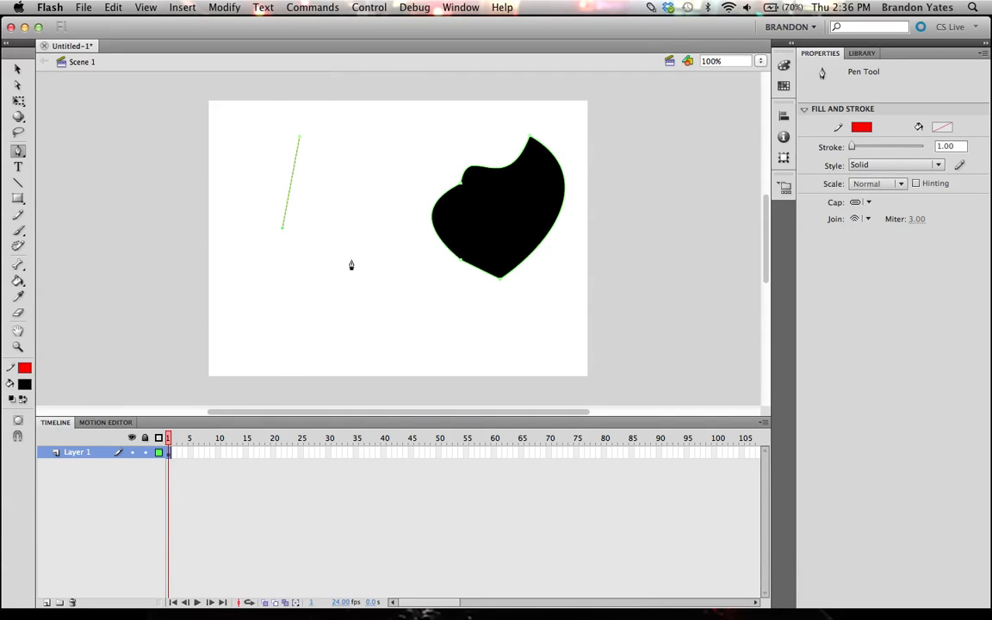
click(323, 302)
- Extend the red path with curved segments that loop across the straight line and end at the lower anchor point
drag(289, 246, 295, 321)
drag(258, 272, 258, 272)
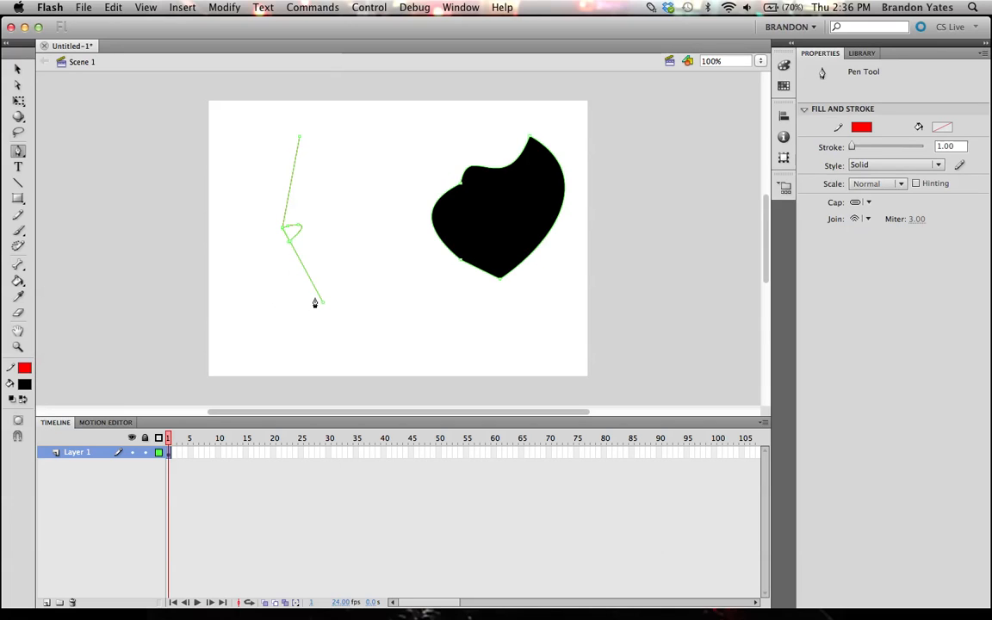
drag(324, 303, 419, 303)
drag(299, 136, 323, 144)
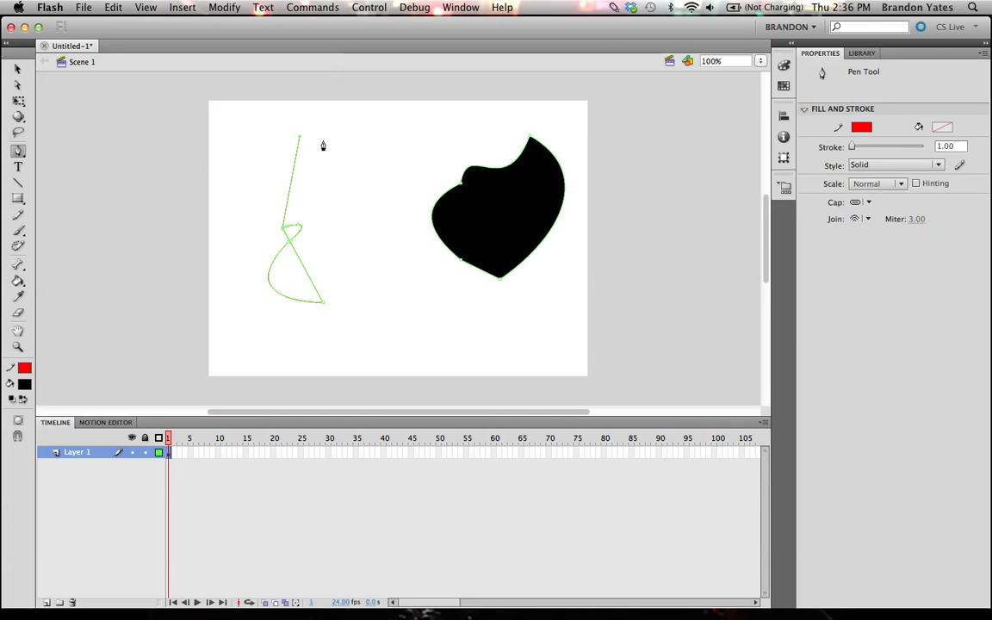
- Delete the path's lower anchor points with the Delete Anchor Point tool, leaving only the upper straight red line
click(26, 160)
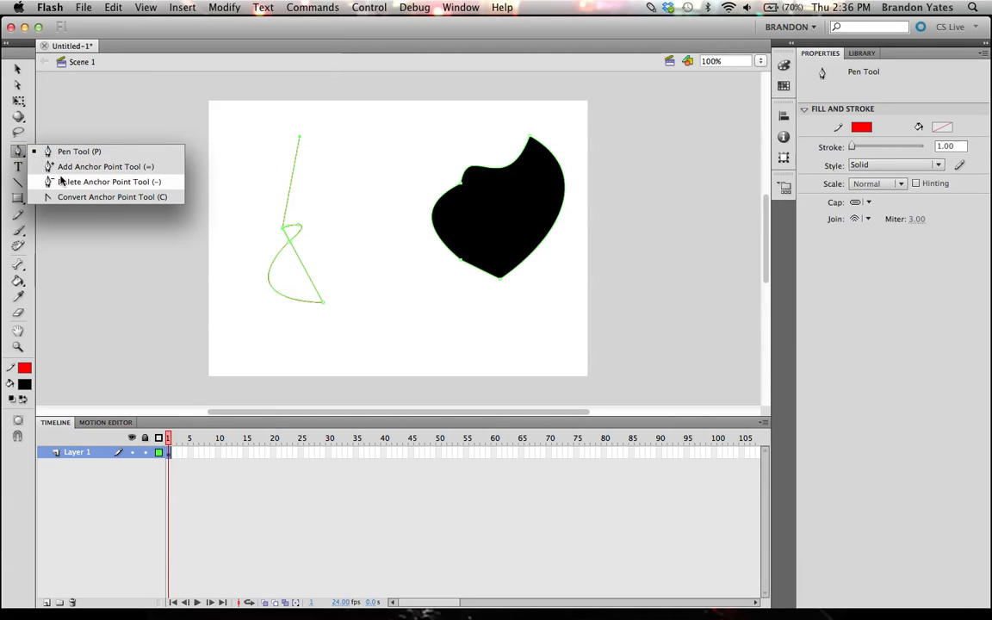
click(62, 181)
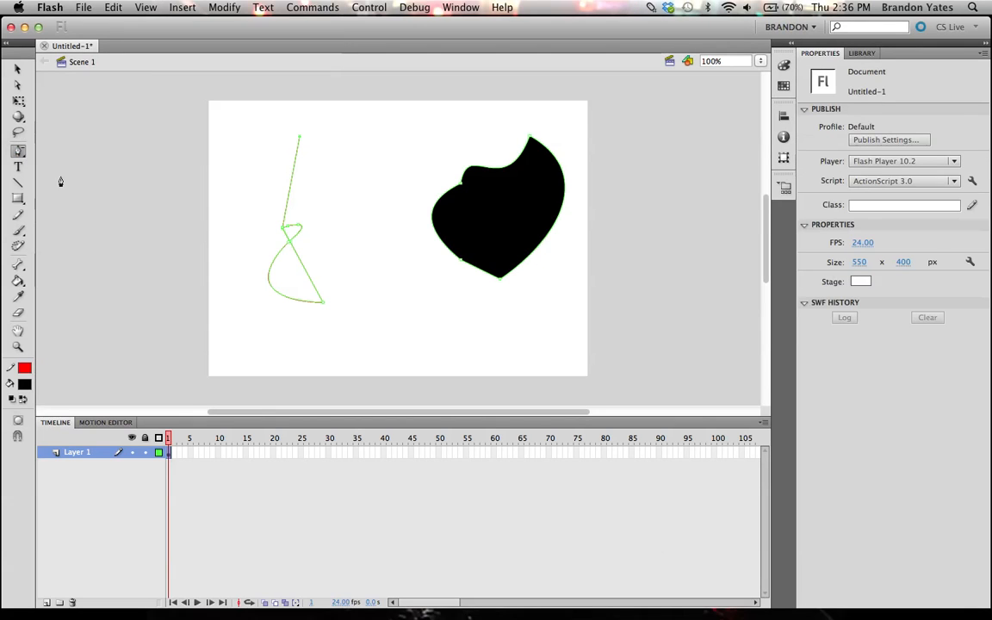
click(297, 228)
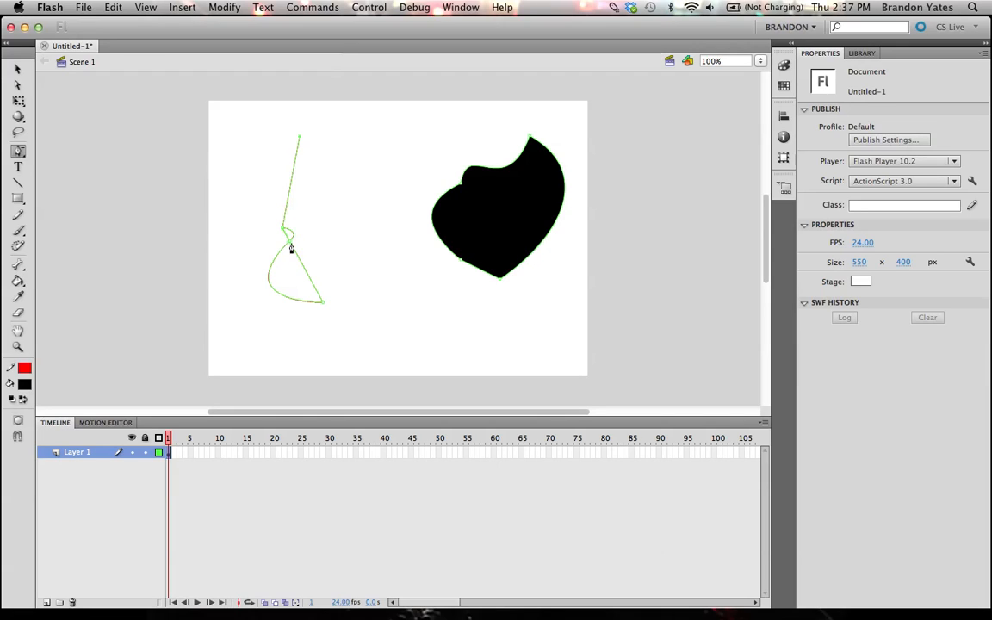
click(290, 246)
click(284, 229)
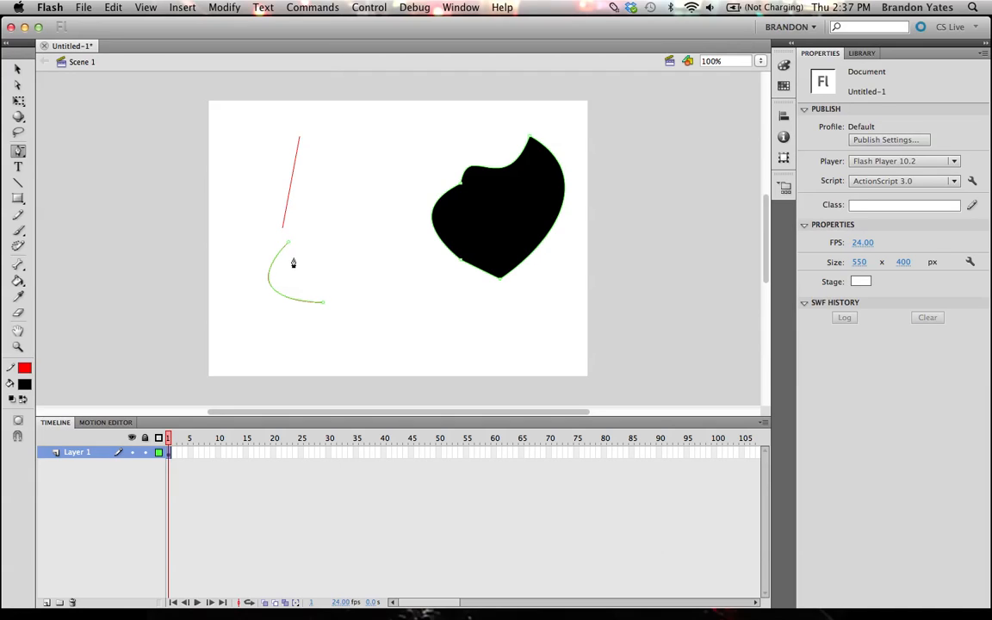
click(288, 247)
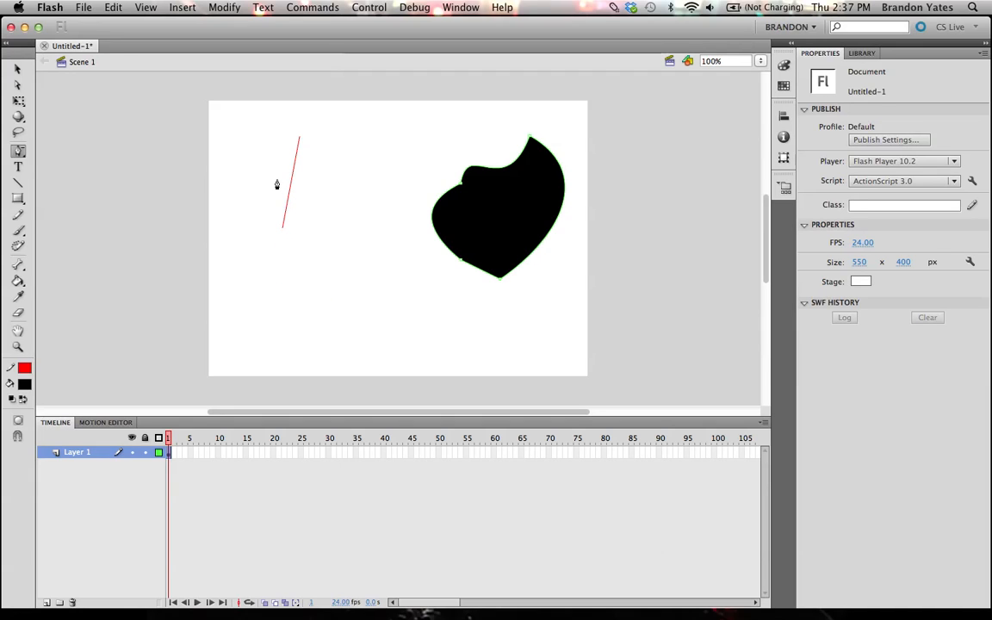
- Add an anchor point midway along the red line, extend its lower end downward, and bend the middle to the right
drag(18, 151, 62, 162)
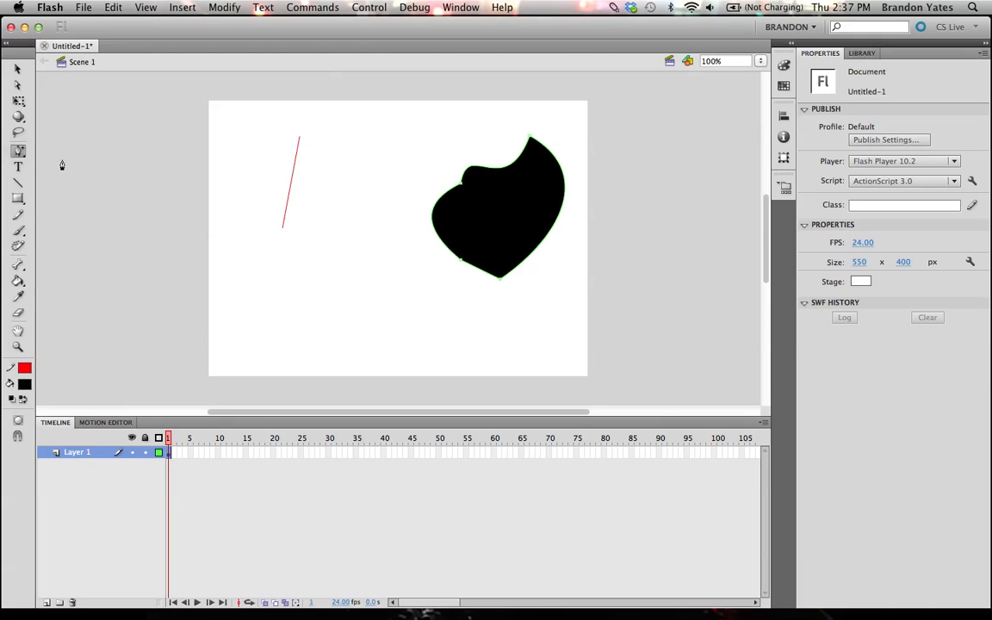
click(291, 175)
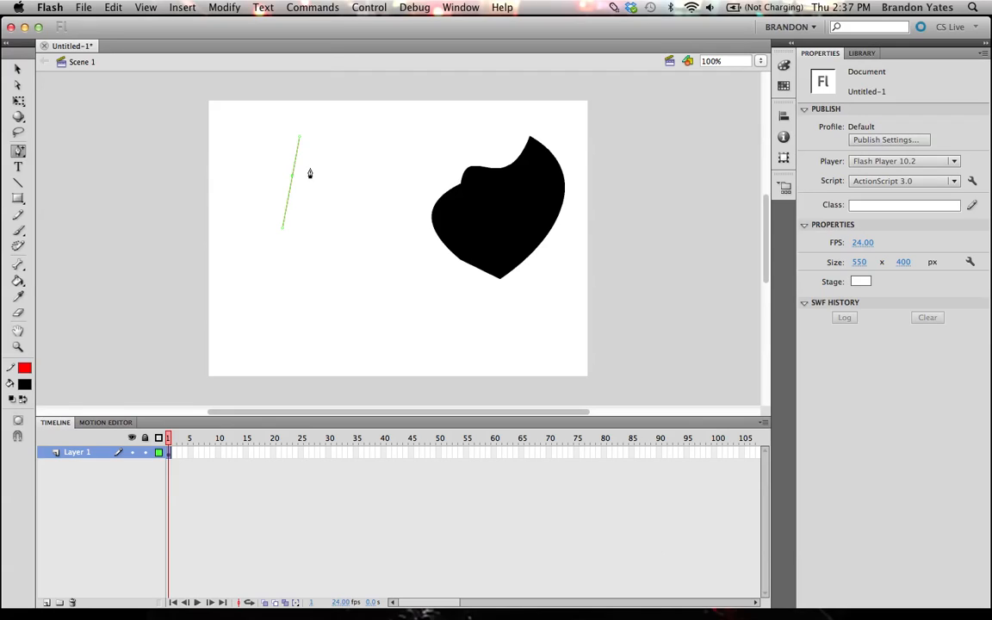
key(a)
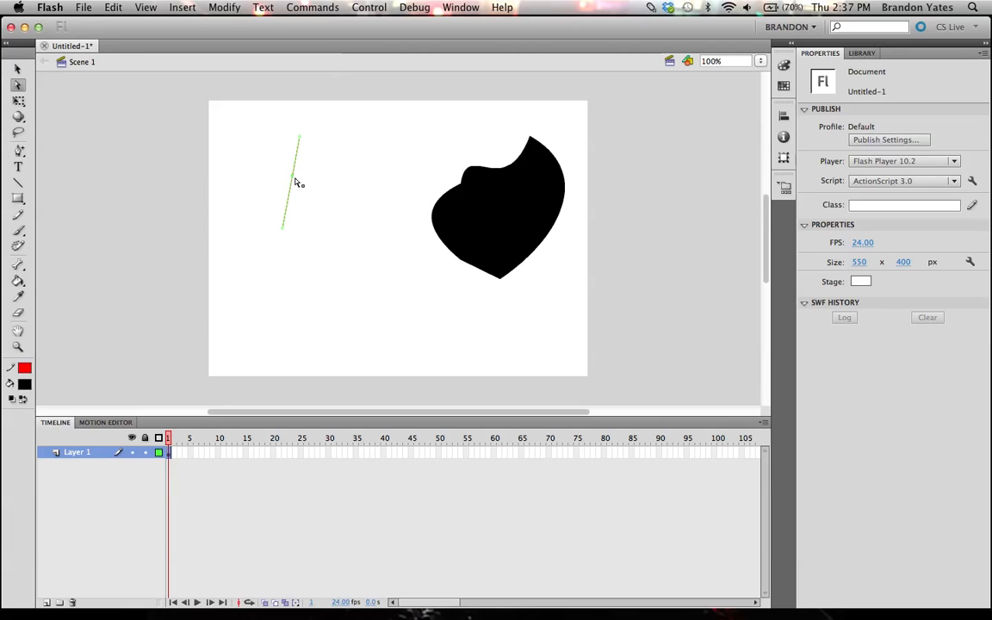
drag(294, 182, 328, 191)
drag(314, 192, 307, 287)
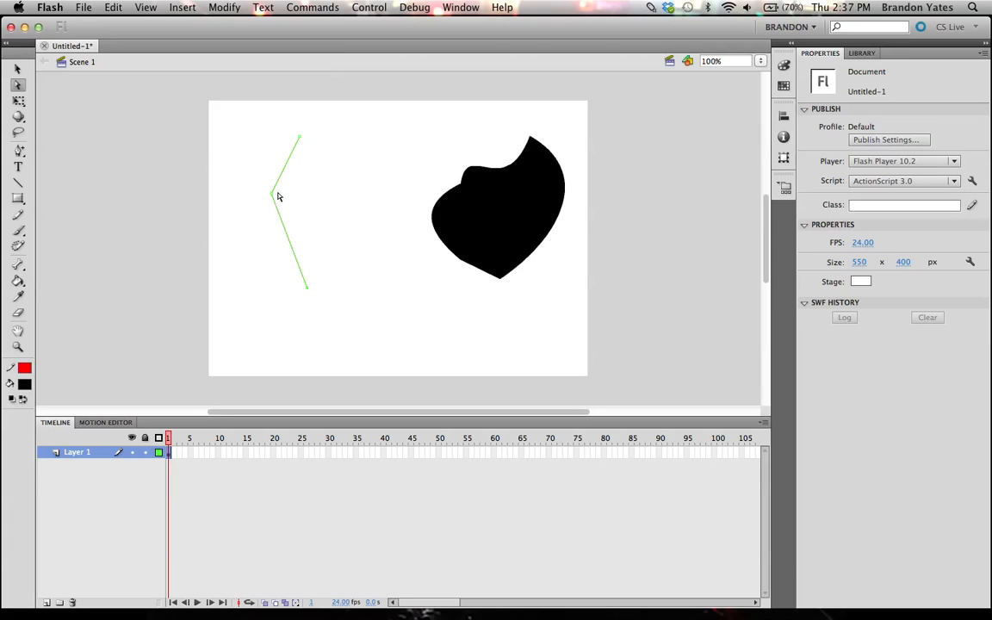
drag(274, 195, 325, 205)
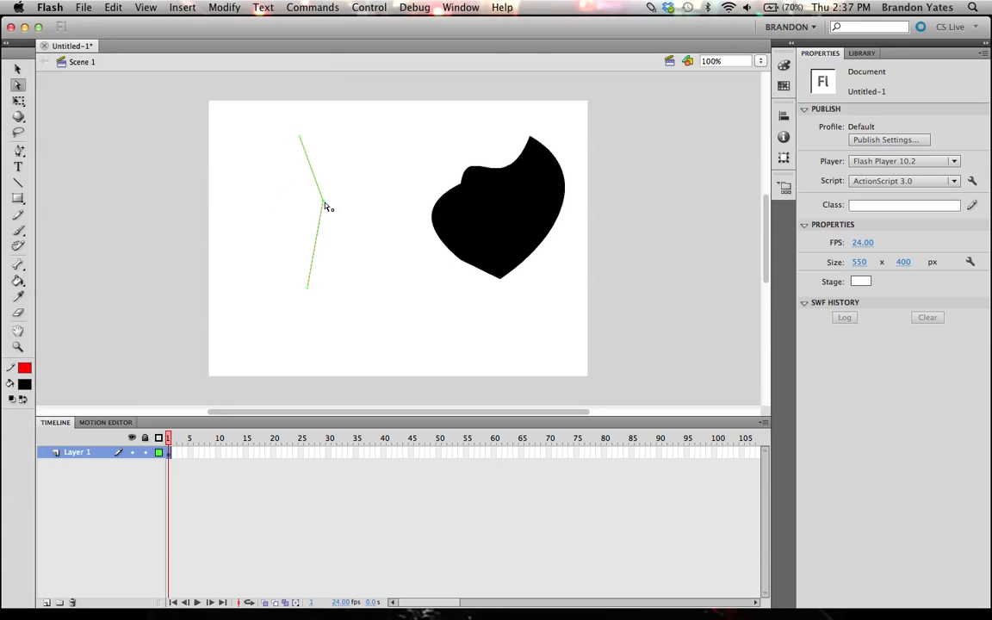
- Add another anchor point on the lower segment and reposition the two middle anchors to form a three-segment path bowed right
click(20, 152)
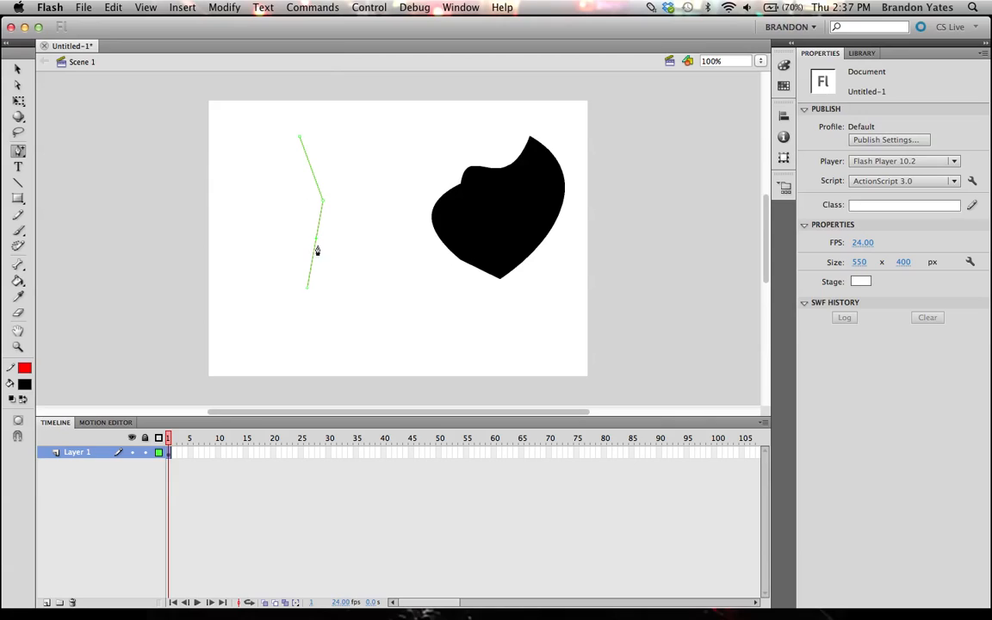
key(a)
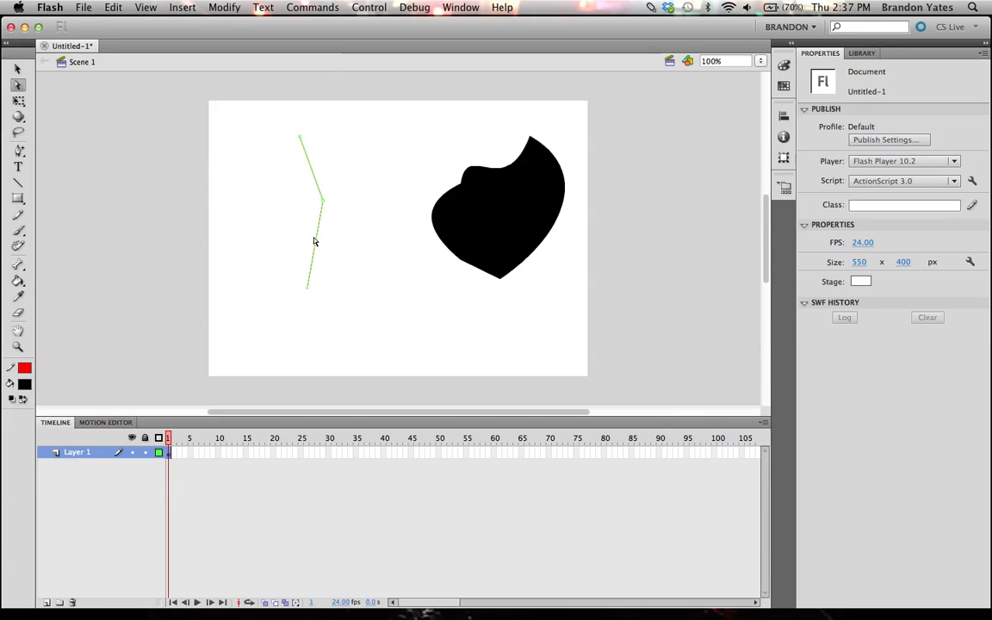
drag(317, 242, 328, 176)
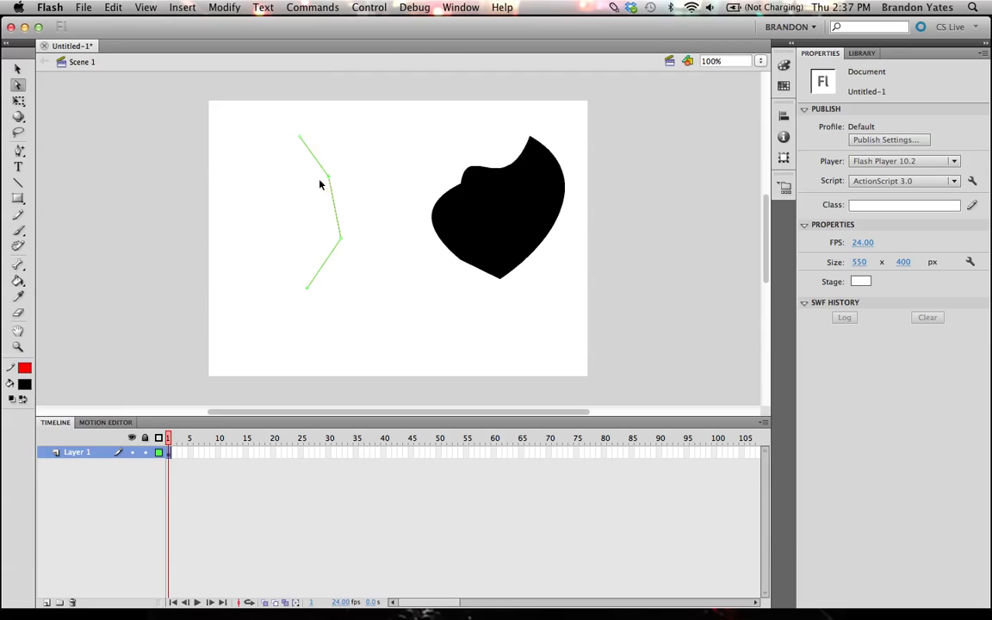
- Delete all artwork on frame 1 of Layer 1 to clear the stage
key(v)
click(169, 453)
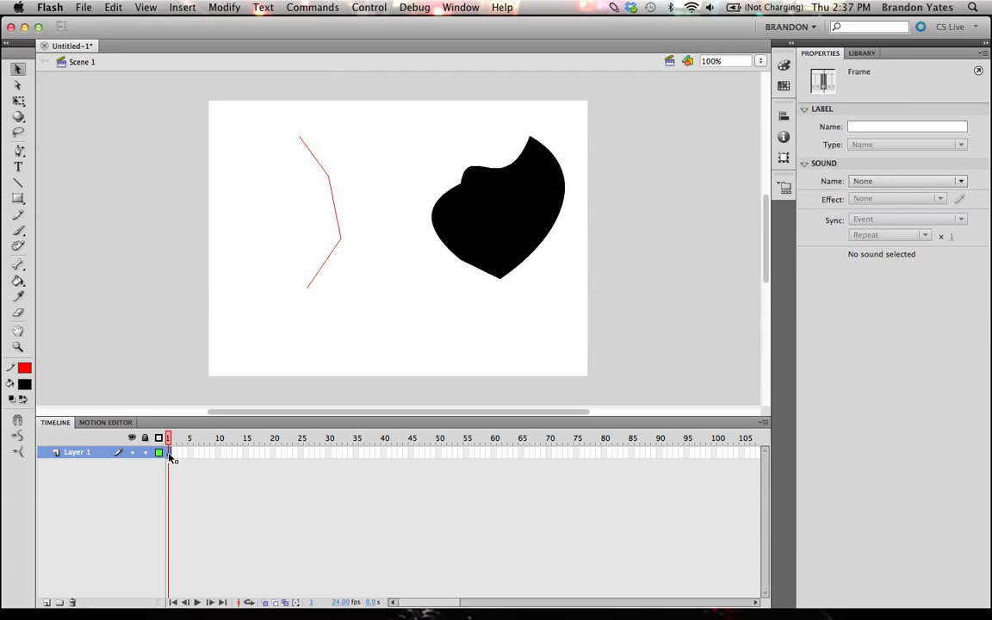
key(Delete)
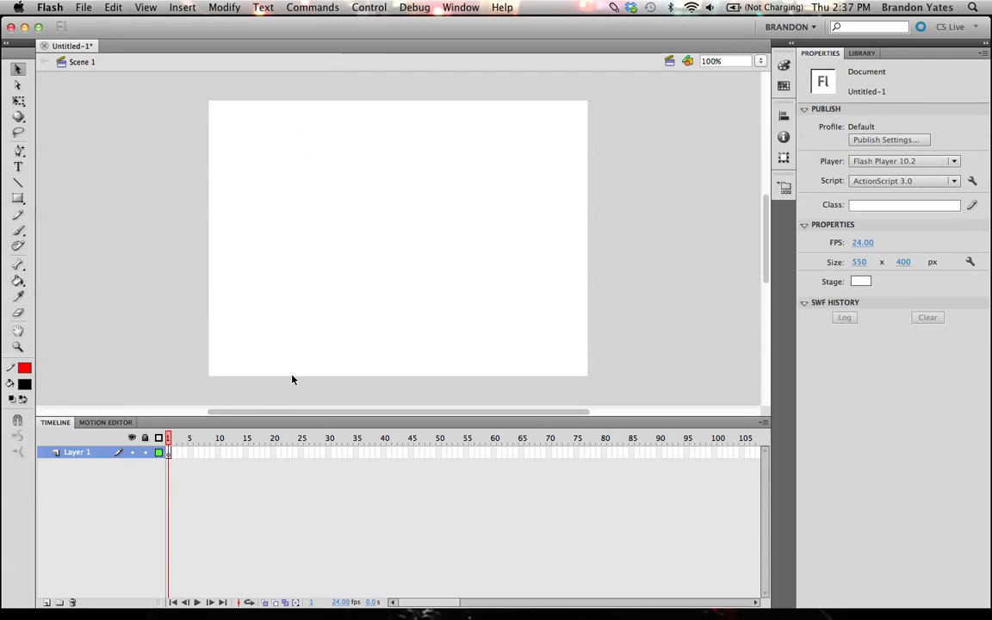
- Draw a black square with a red outline, about 158 by 158 px, near the stage's center with the Rectangle tool
click(17, 102)
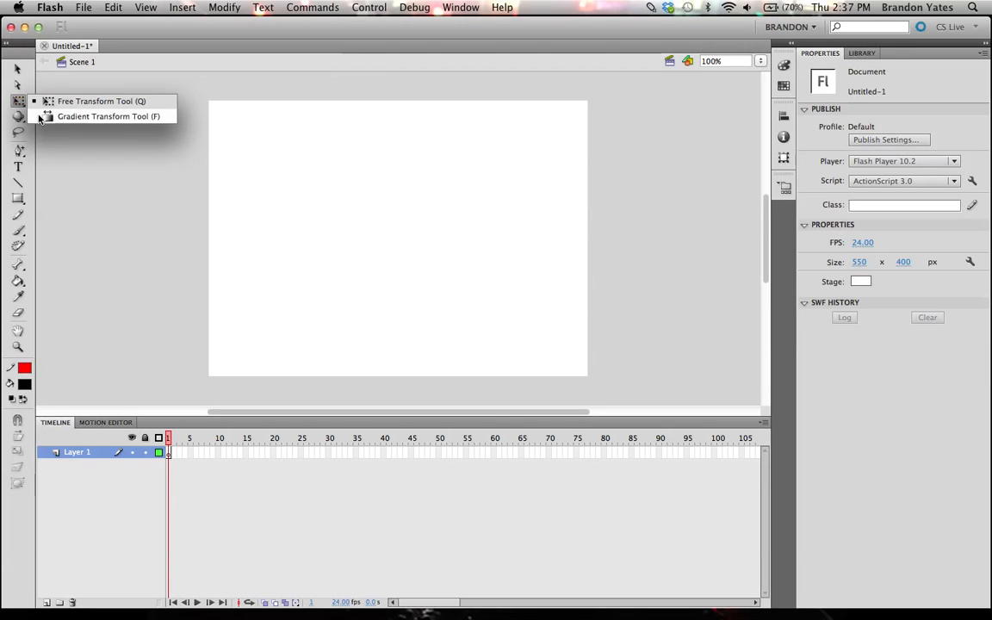
click(12, 191)
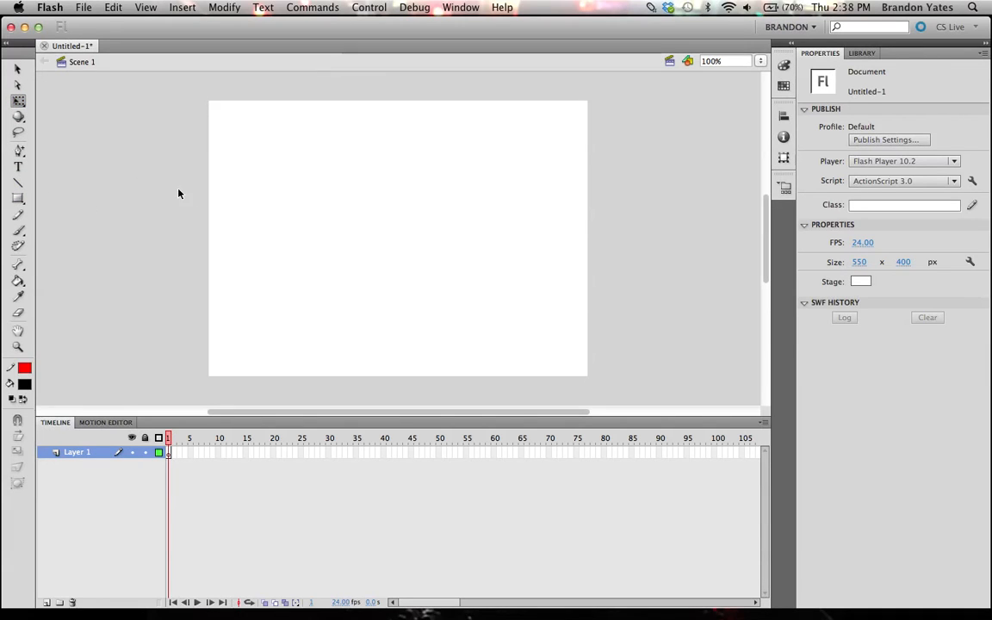
key(r)
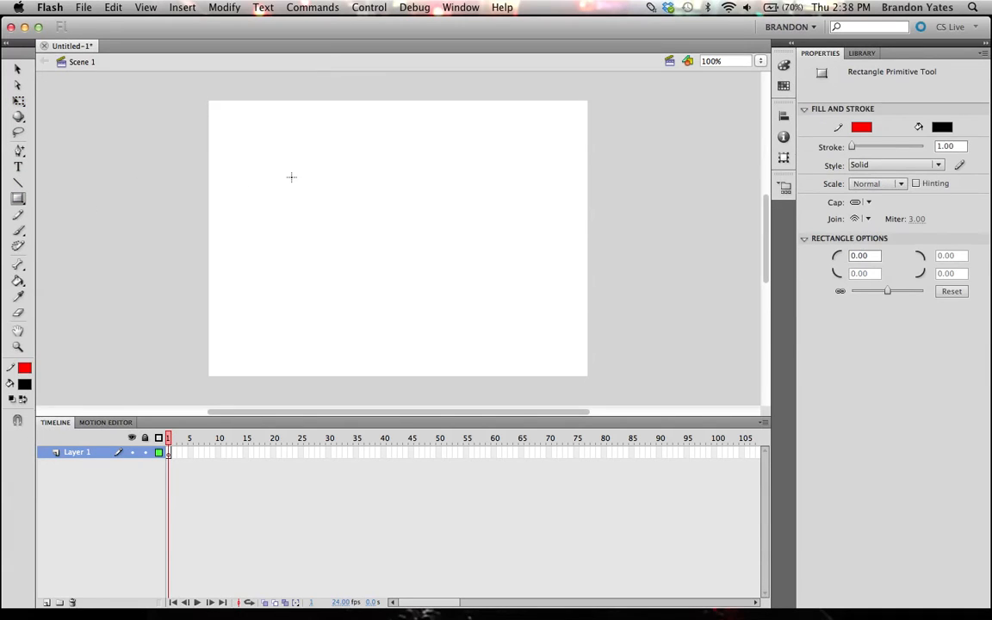
click(18, 198)
click(62, 198)
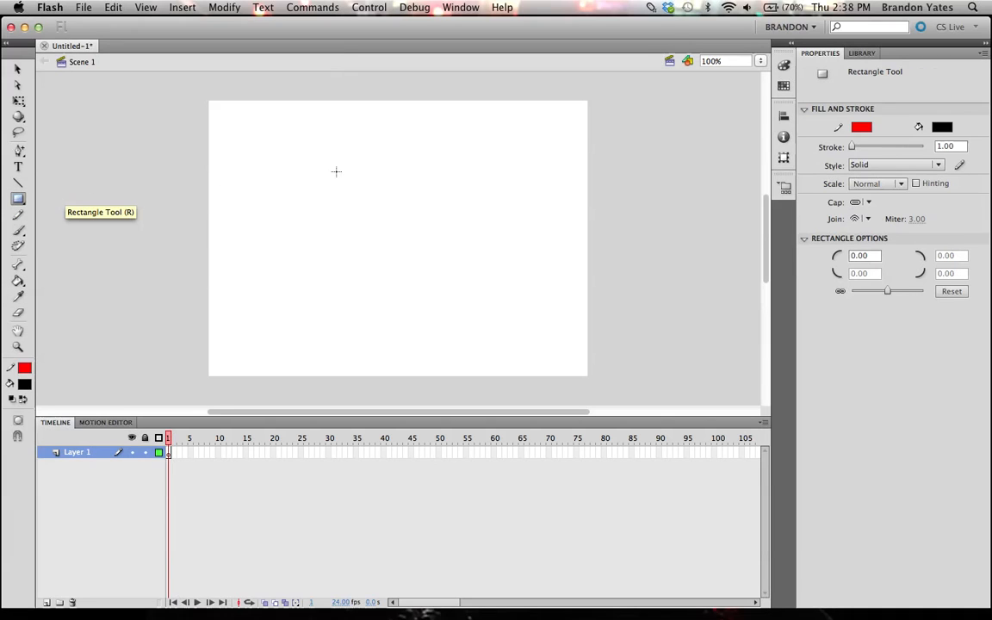
drag(337, 171, 445, 280)
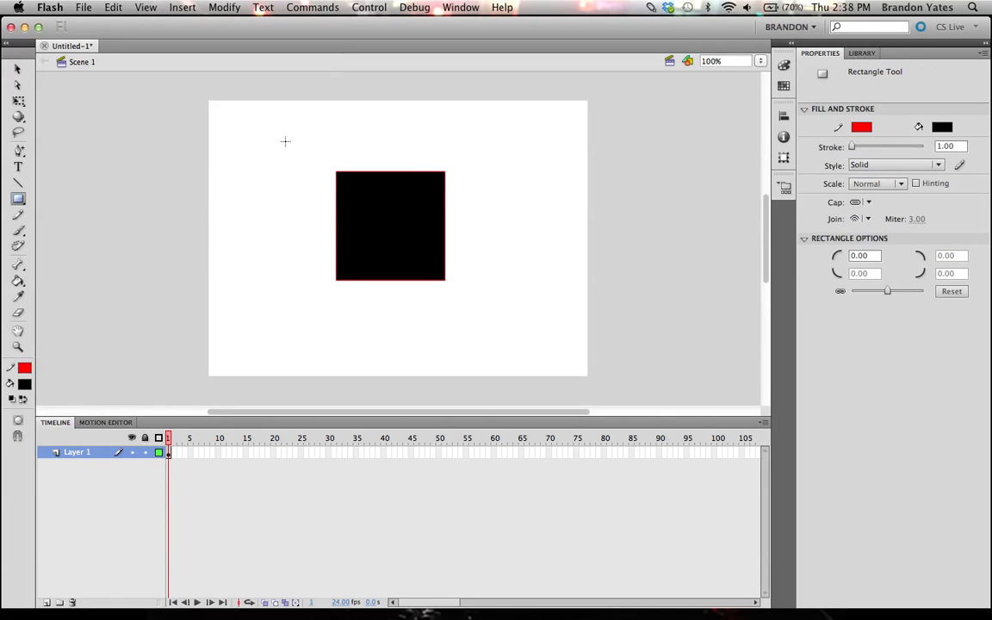
- Scale only the square's black fill down to about 95 by 95 px with Free Transform, keeping its upper-left corner fixed
key(v)
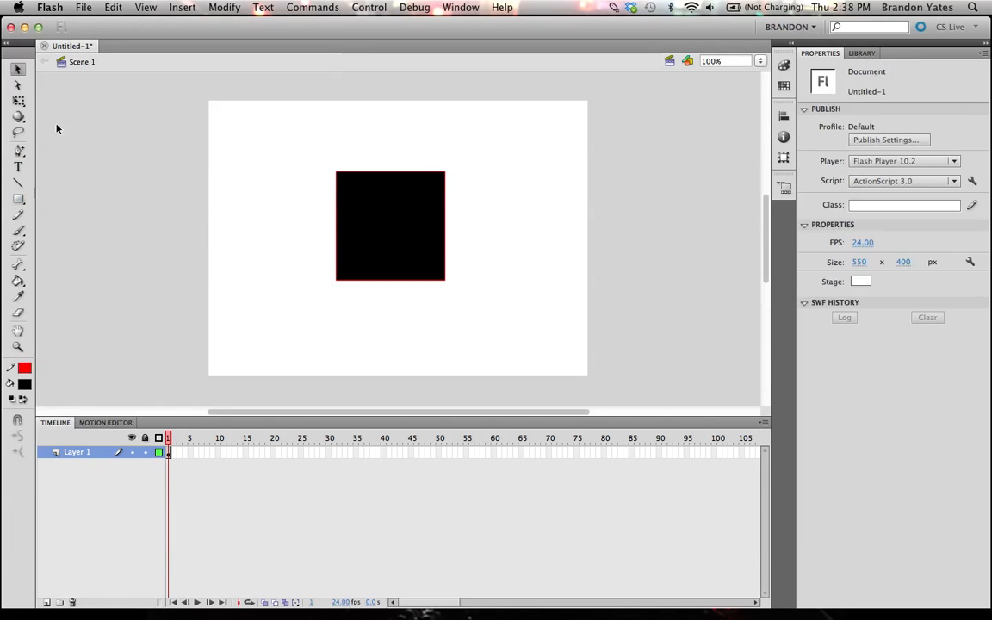
click(19, 101)
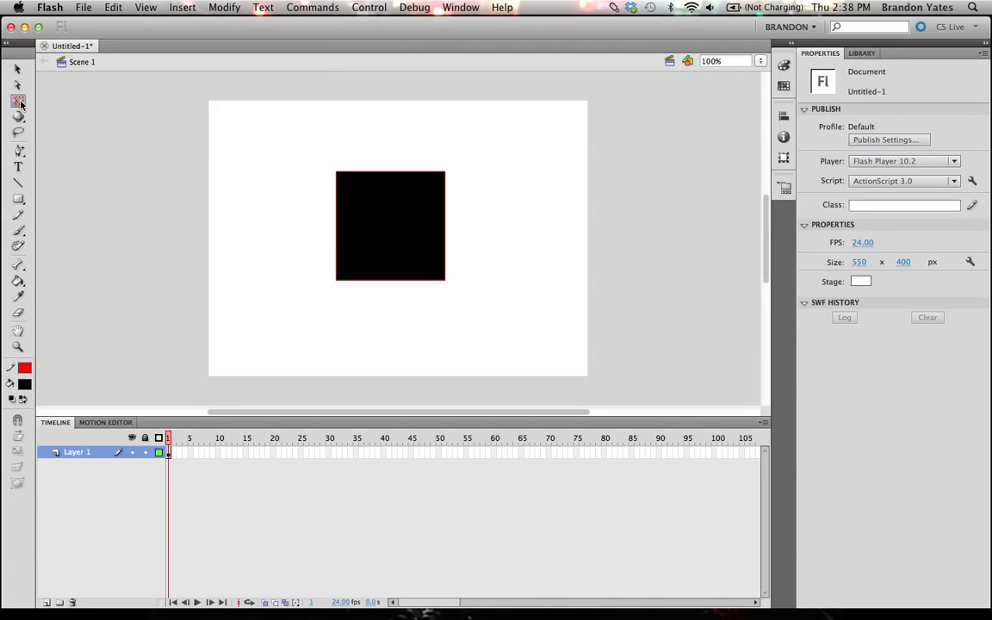
click(358, 196)
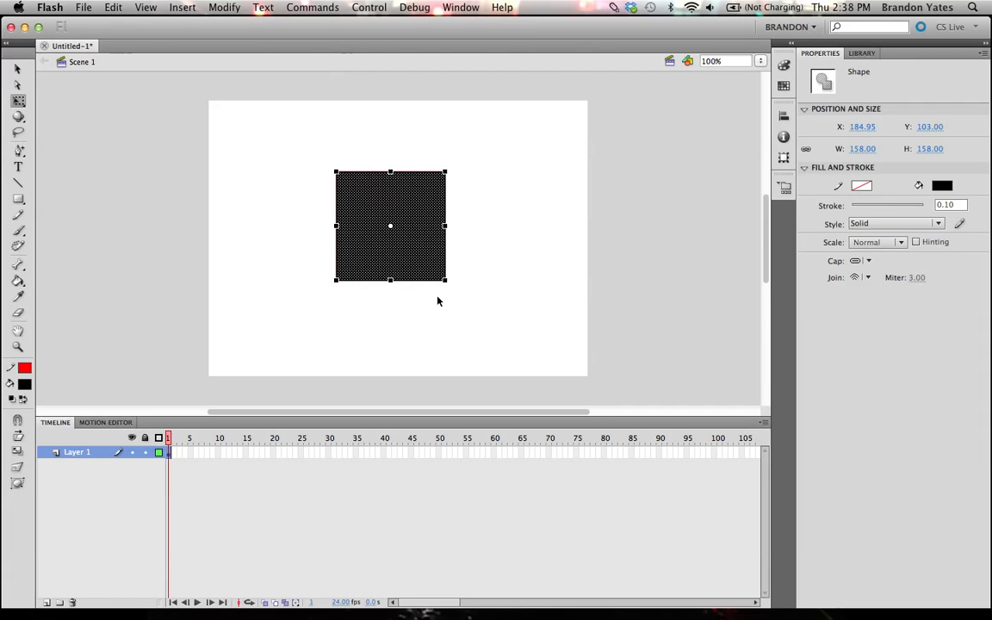
drag(445, 278, 423, 235)
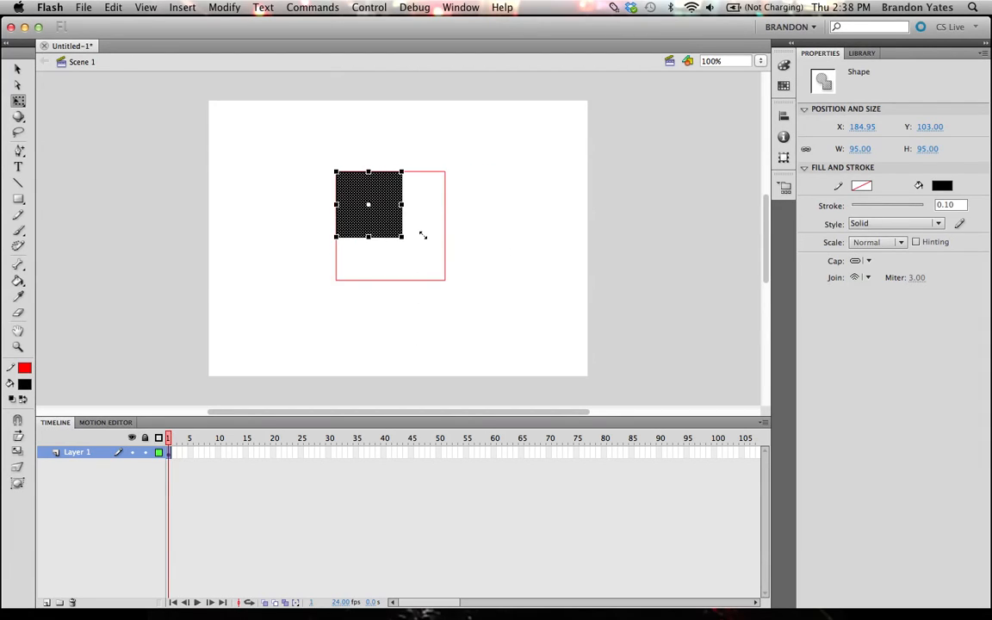
- Delete the entire leftover red outline around the black square
key(v)
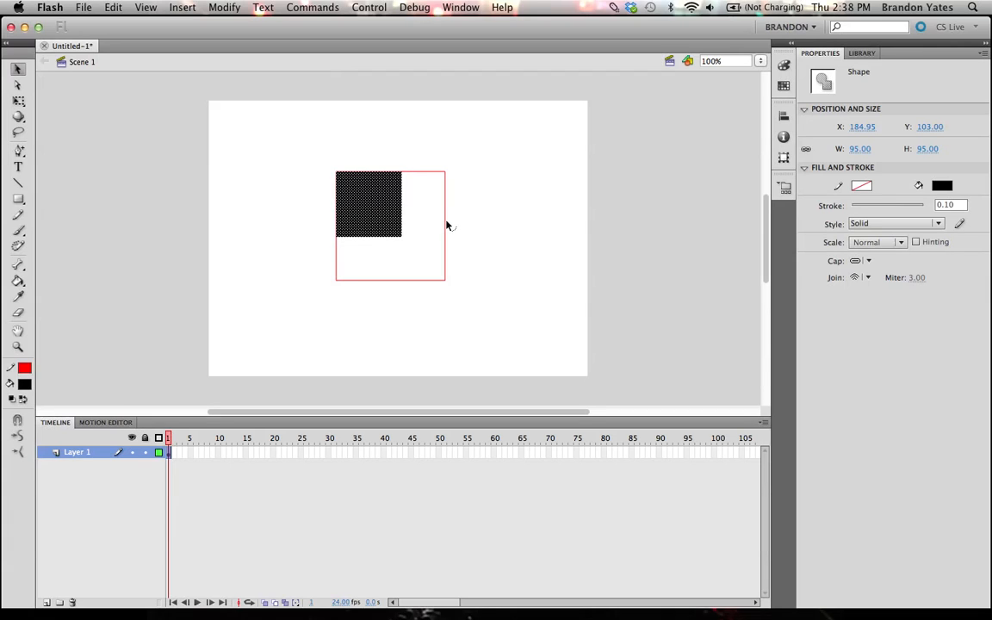
double_click(445, 224)
key(Delete)
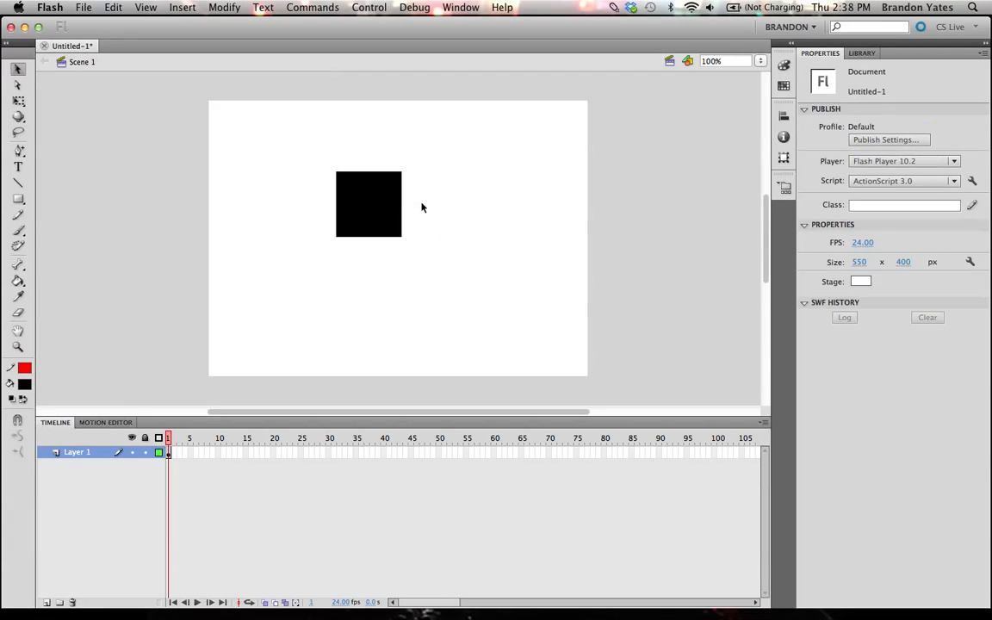
- Try skewing the black square horizontally and rotating it about its center with Free Transform, undoing each change
click(380, 215)
key(q)
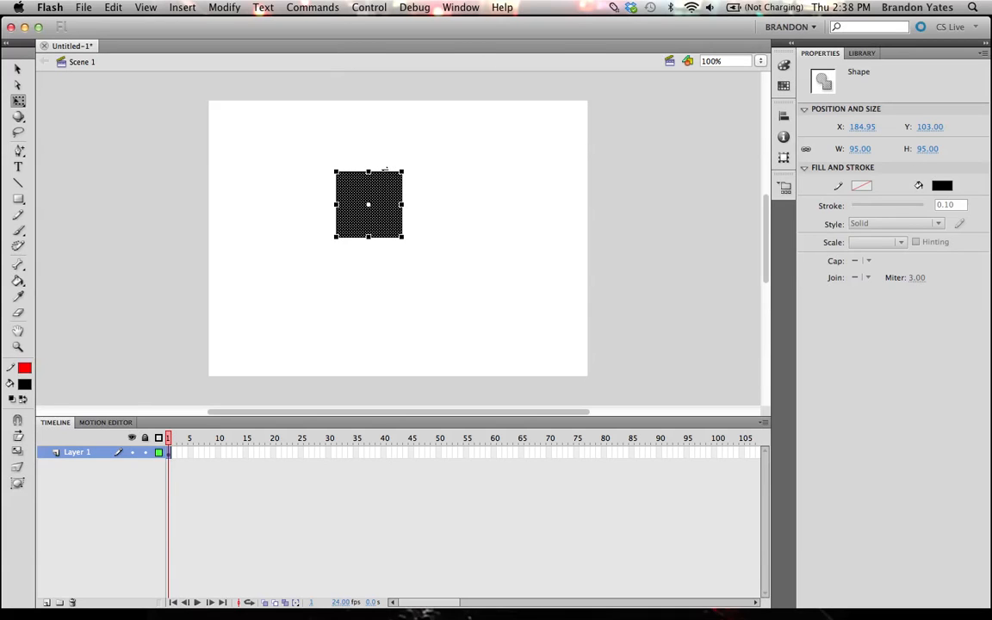
drag(388, 170, 343, 169)
key(ctrl+z)
drag(408, 166, 254, 185)
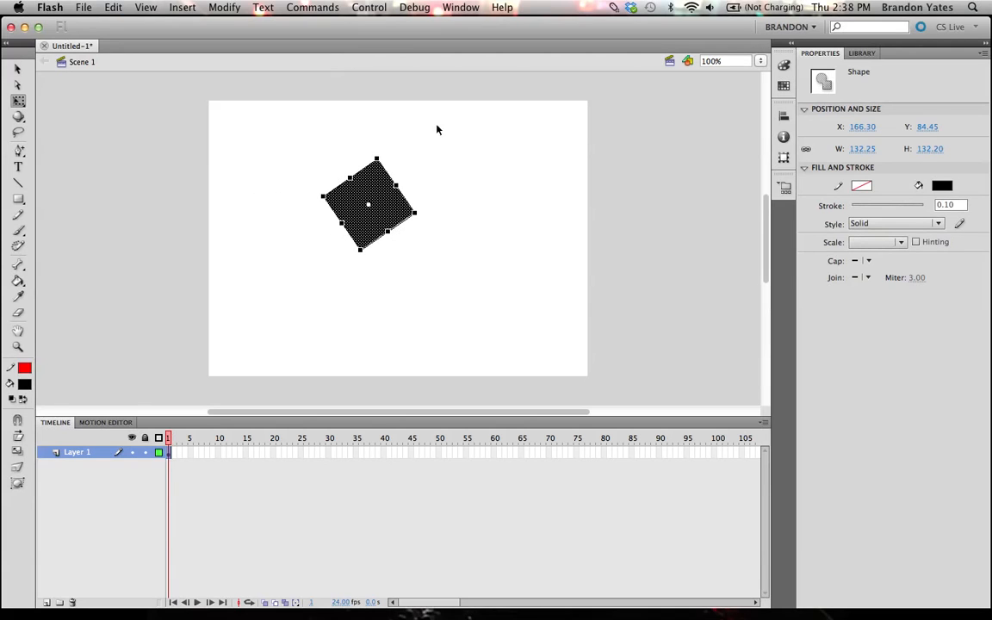
key(ctrl+z)
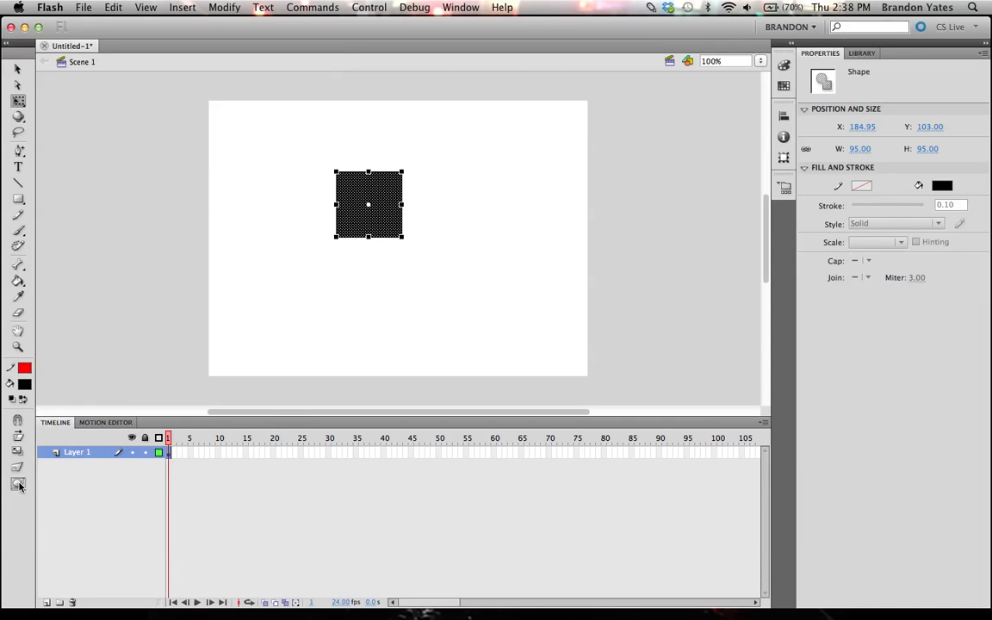
- Distort the black square into a trapezoid about 362 by 271 px, with a wide base and a narrow upper edge
click(226, 7)
mouse_move(248, 177)
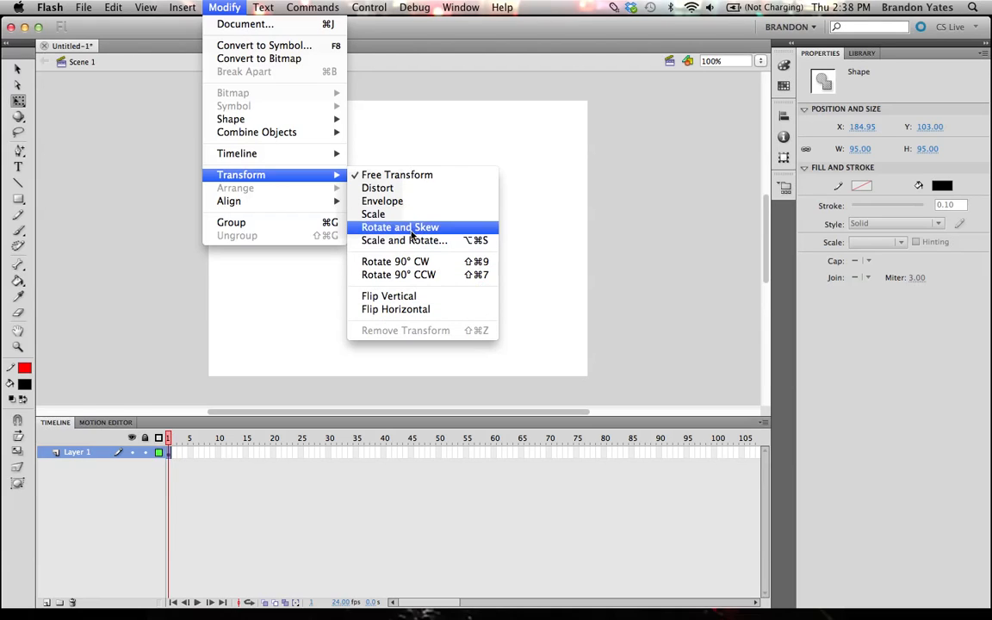
click(389, 188)
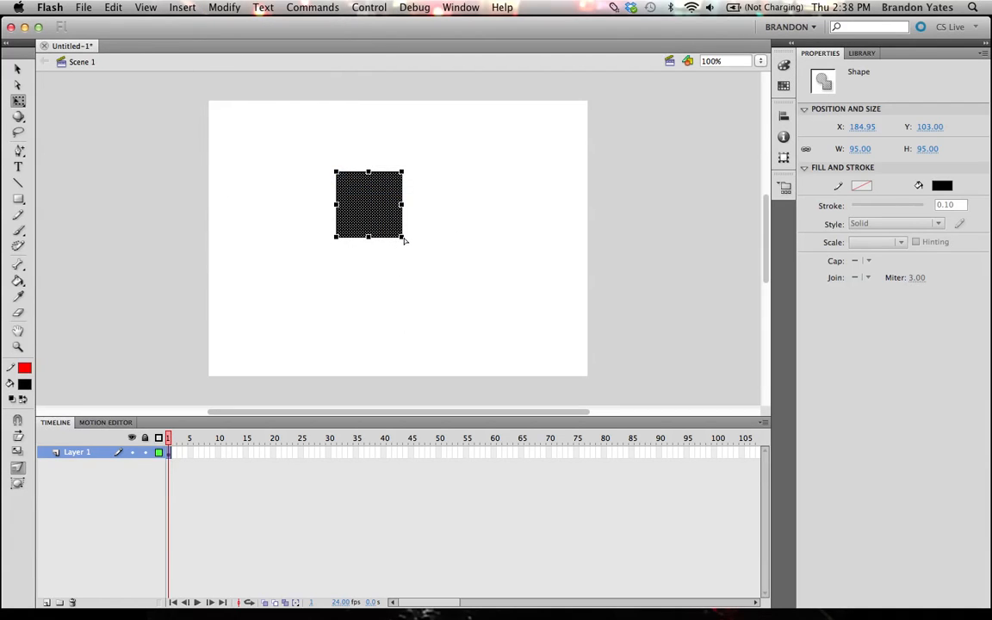
drag(402, 238, 497, 354)
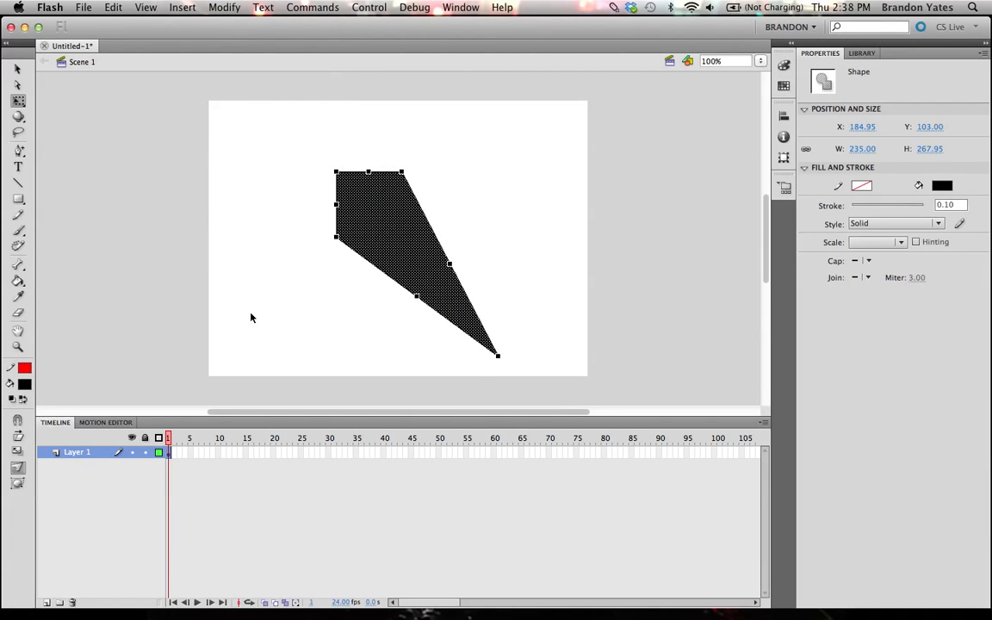
drag(337, 240, 248, 356)
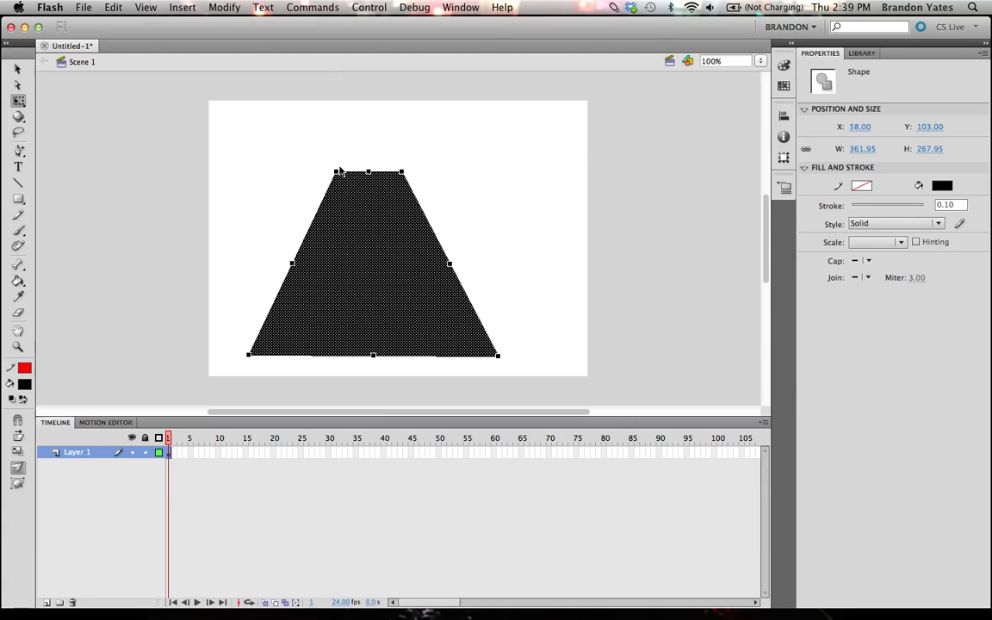
drag(338, 173, 360, 170)
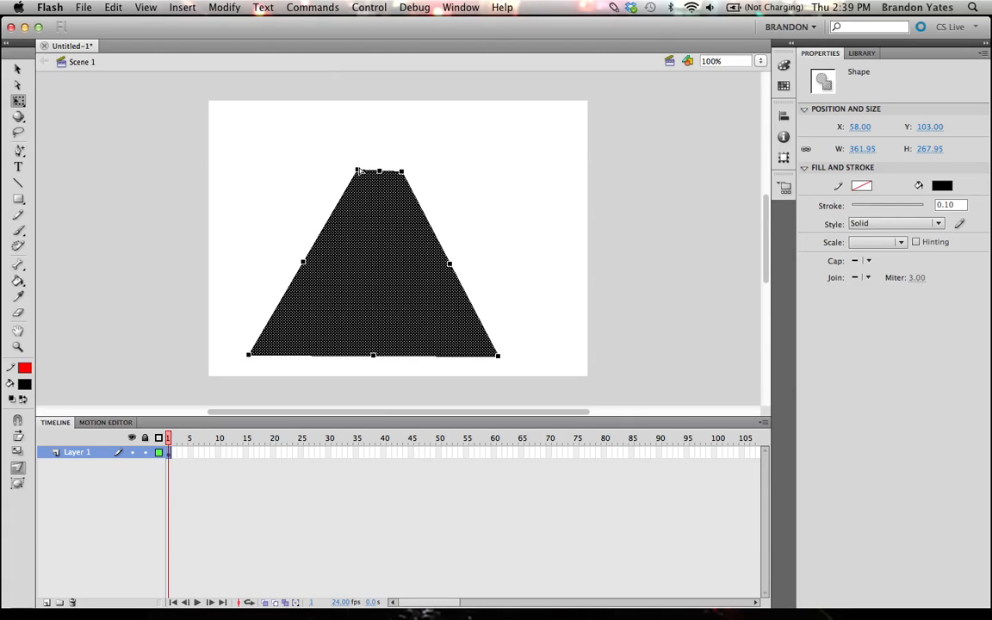
- Flip the black trapezoid horizontally and vertically so its wide edge is uppermost
click(209, 7)
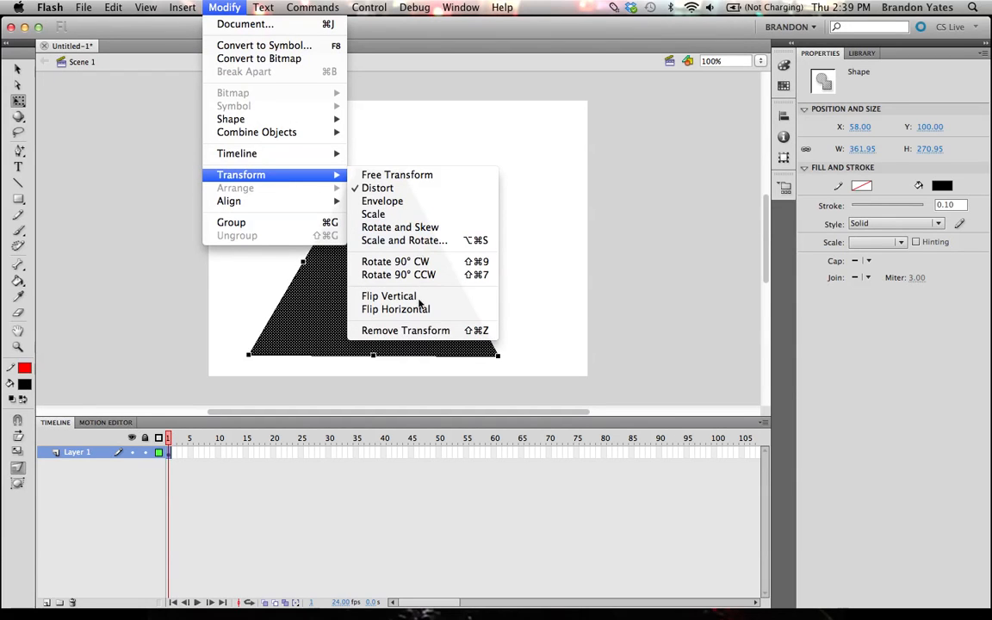
click(417, 308)
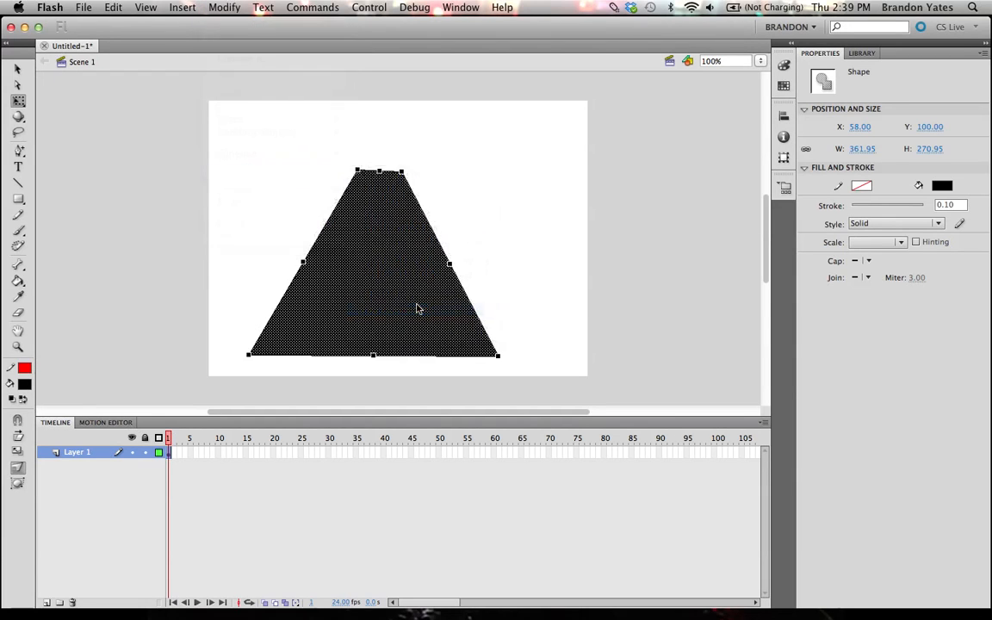
click(238, 7)
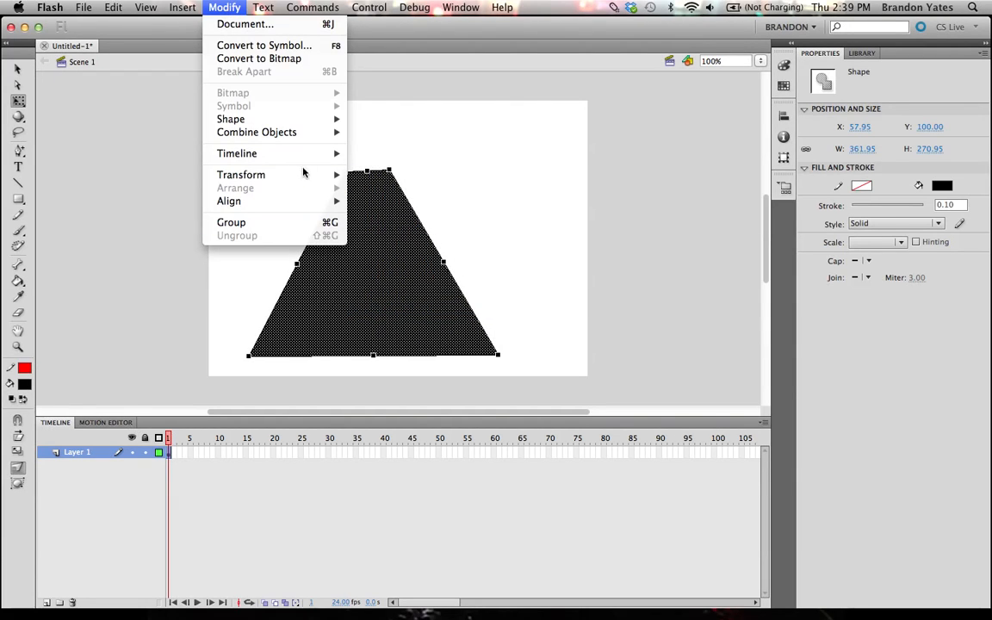
mouse_move(301, 175)
click(401, 296)
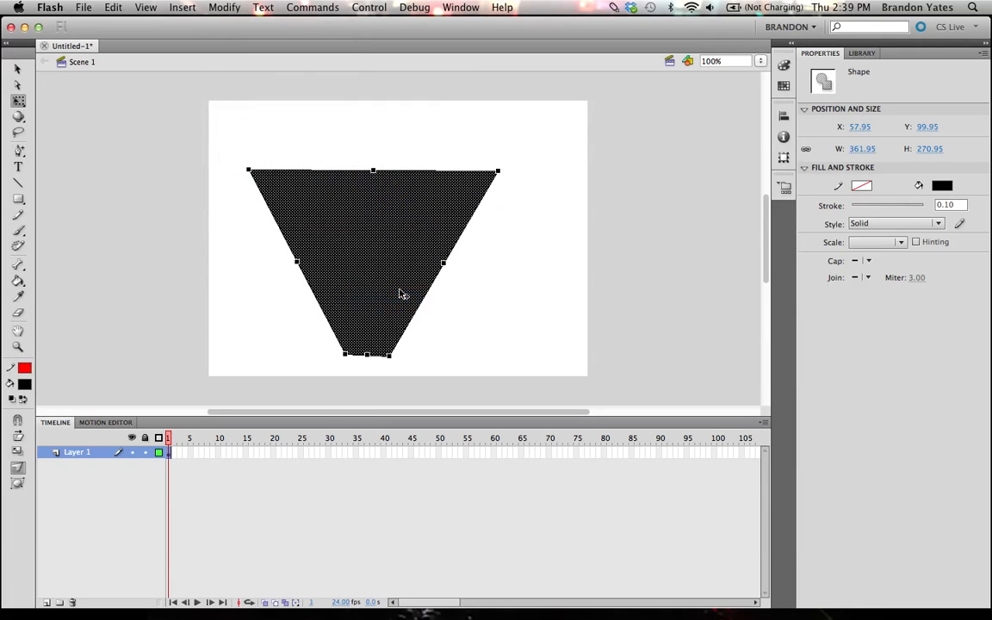
- Warp the trapezoid's sides and upper-left corner inward with Envelope, forming a curved shape about 328 by 270 px
click(21, 483)
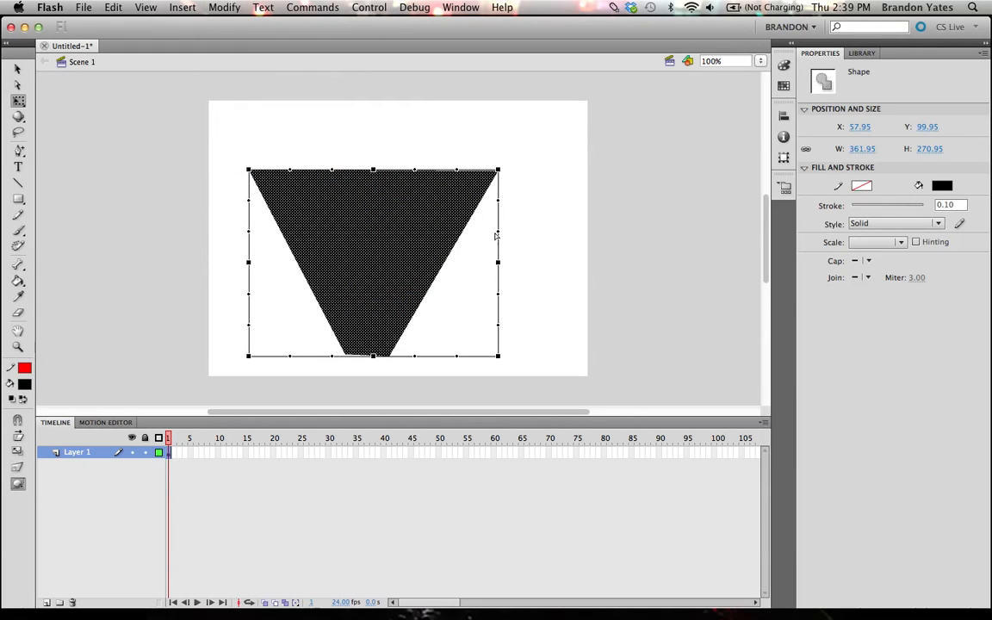
drag(496, 235, 385, 206)
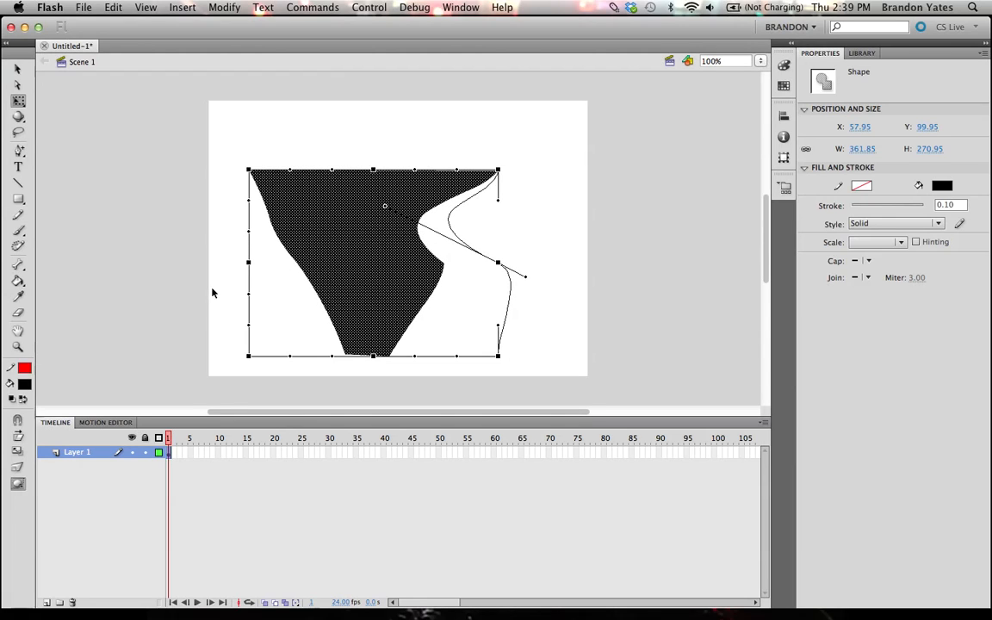
drag(250, 296, 339, 295)
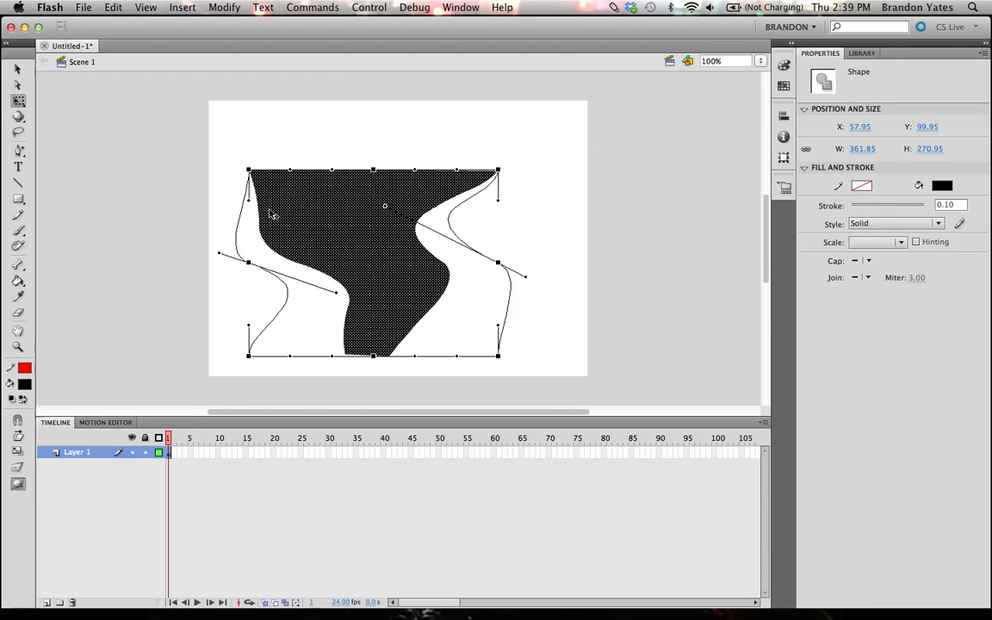
drag(252, 173, 301, 193)
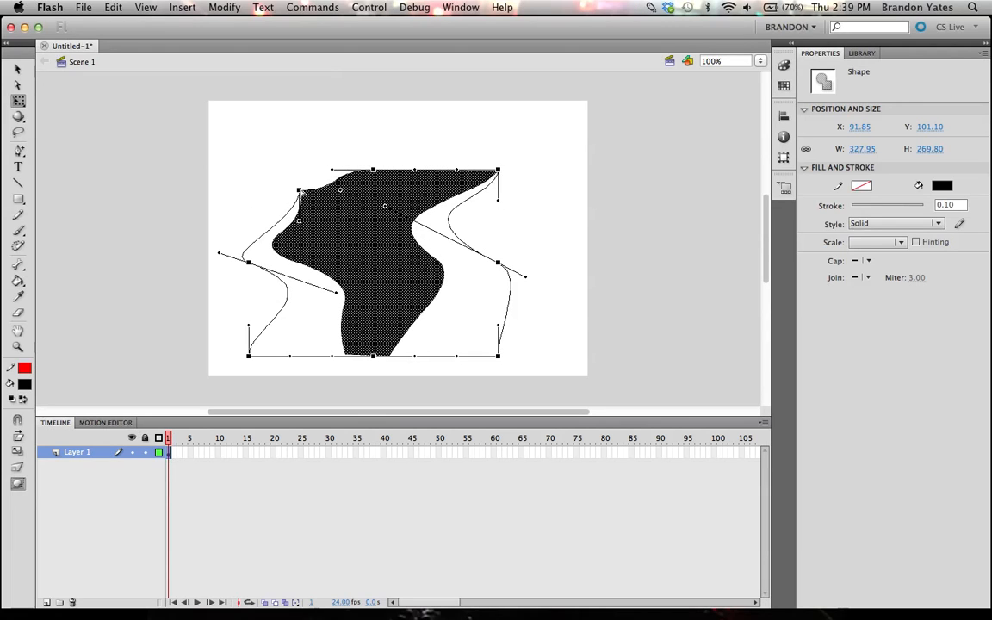
click(325, 134)
click(353, 265)
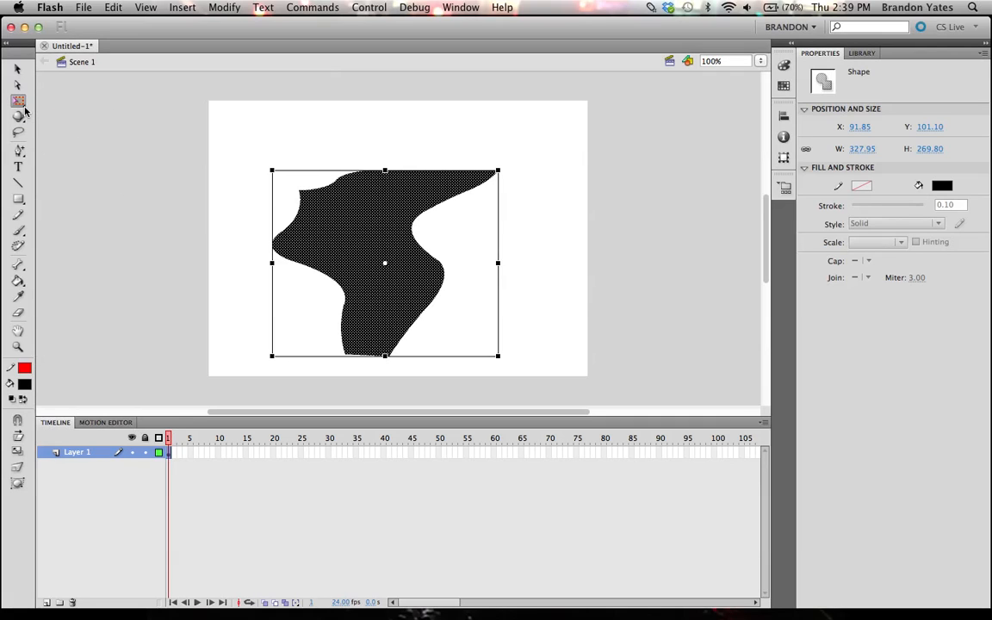
- Change the selected curved shape's fill to bright green (#00FF00) and deselect it
click(18, 280)
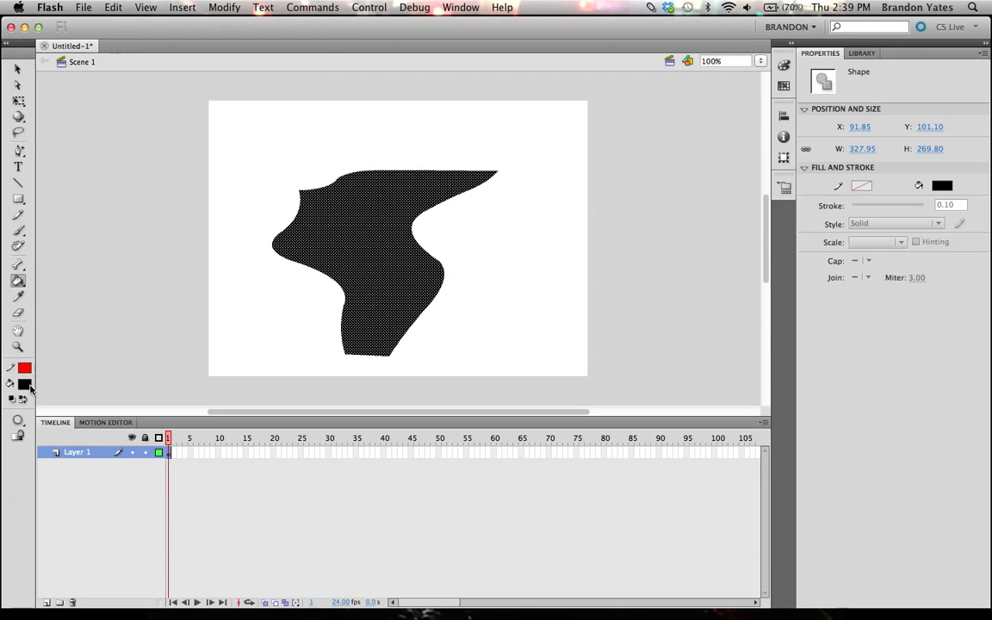
click(28, 385)
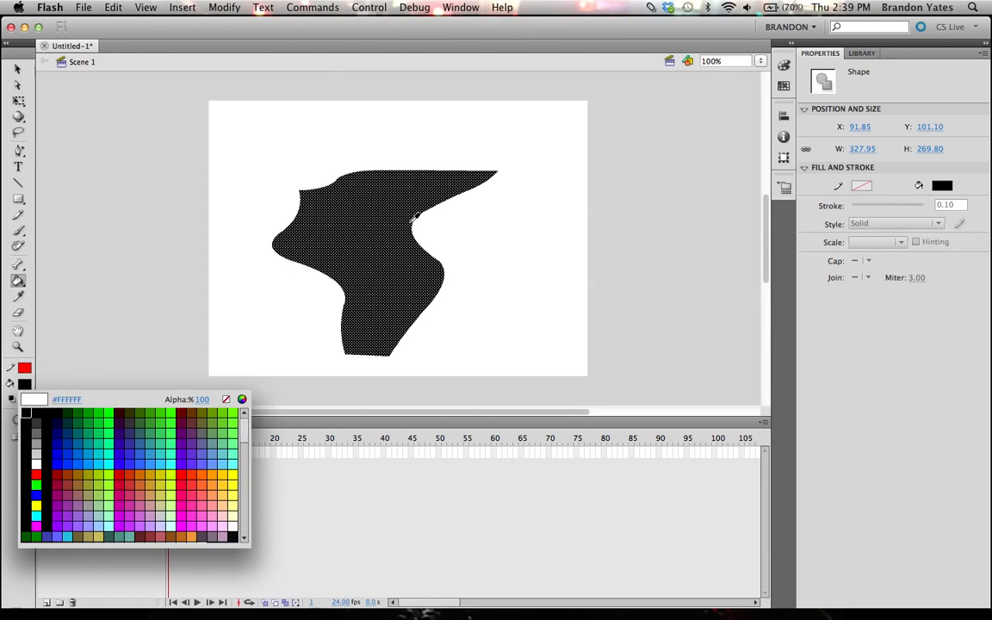
click(110, 412)
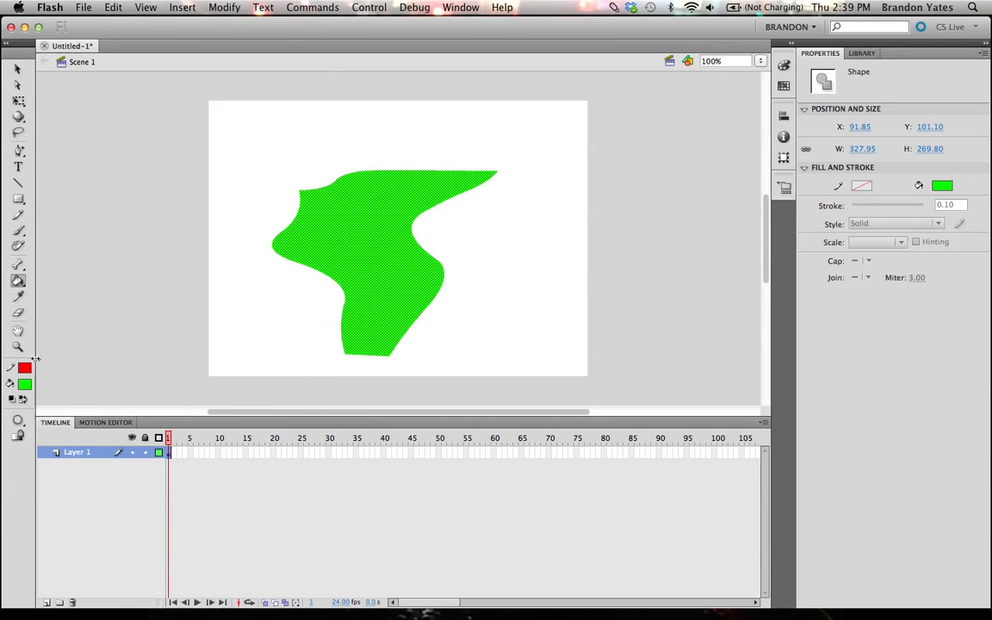
key(v)
click(195, 292)
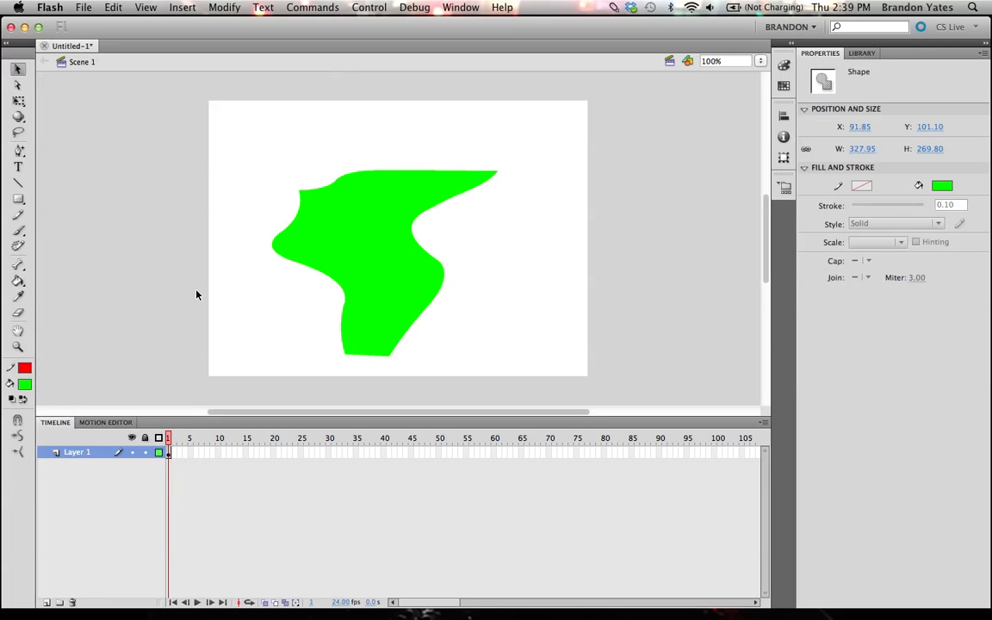
- Set the fill color to blue (#0000FF) and fill the unselected curved shape with the Paint Bucket
click(25, 383)
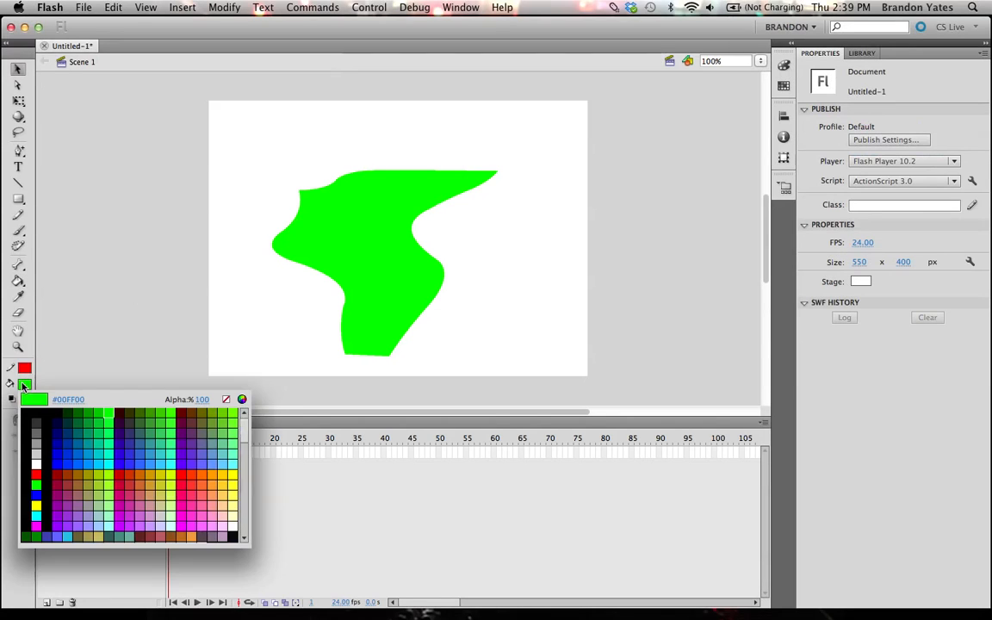
click(57, 470)
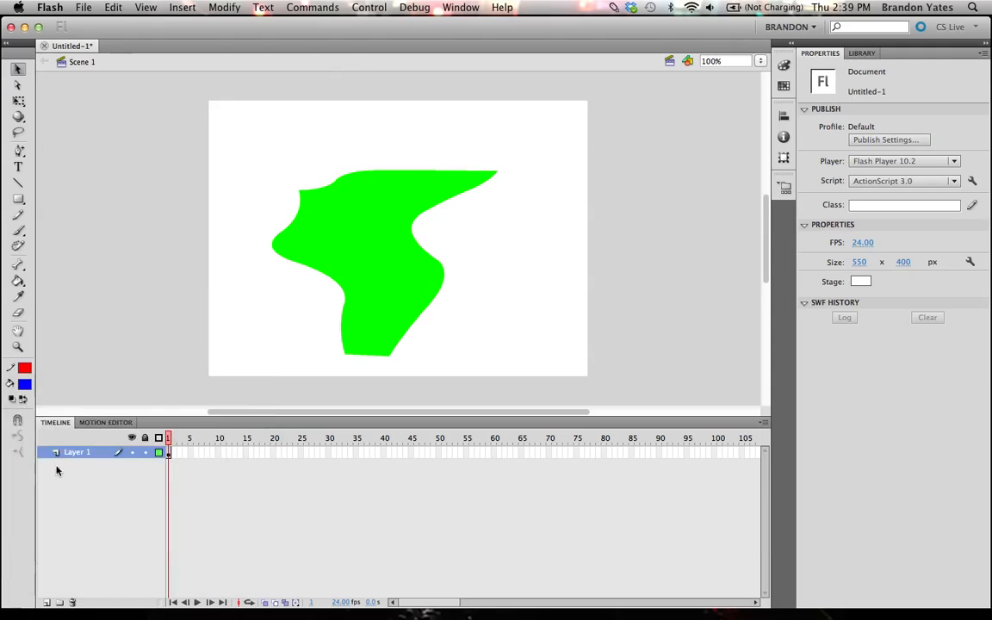
key(k)
click(361, 223)
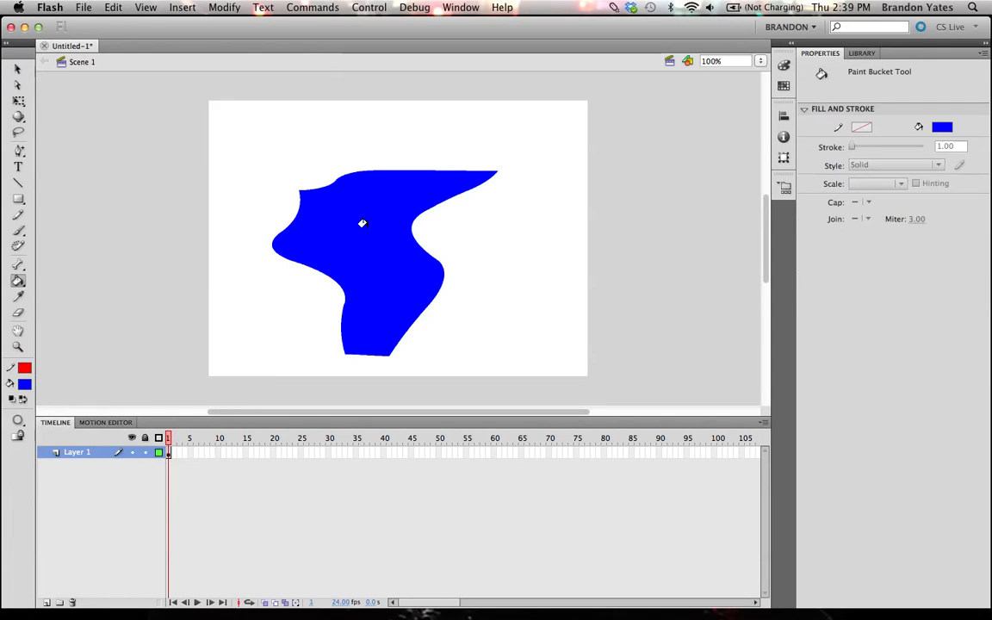
- Set the fill type to a black-to-white radial gradient and fill the curved shape's upper area with the Paint Bucket
click(787, 67)
click(454, 9)
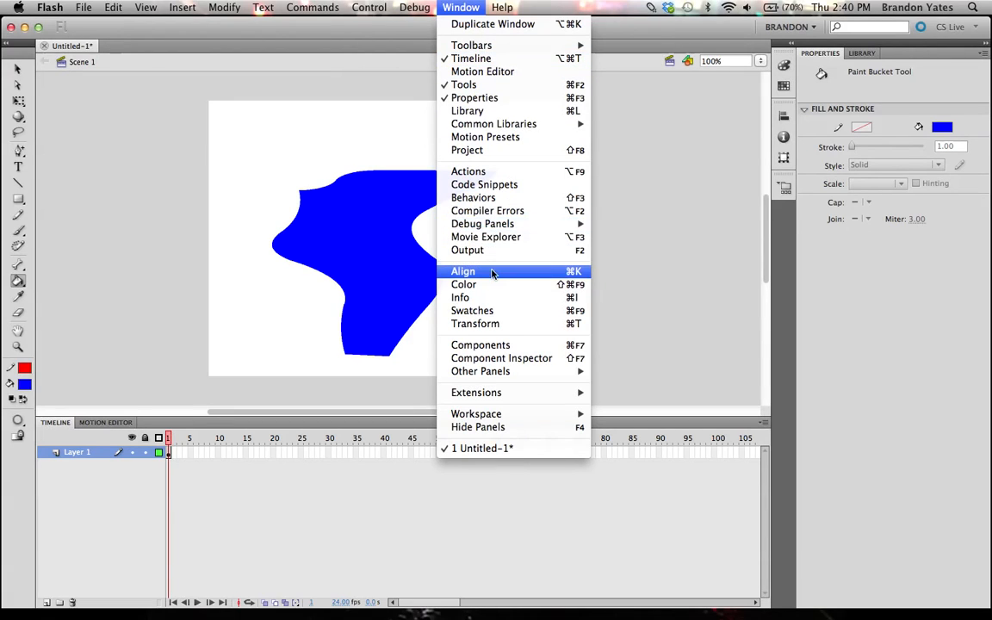
click(491, 284)
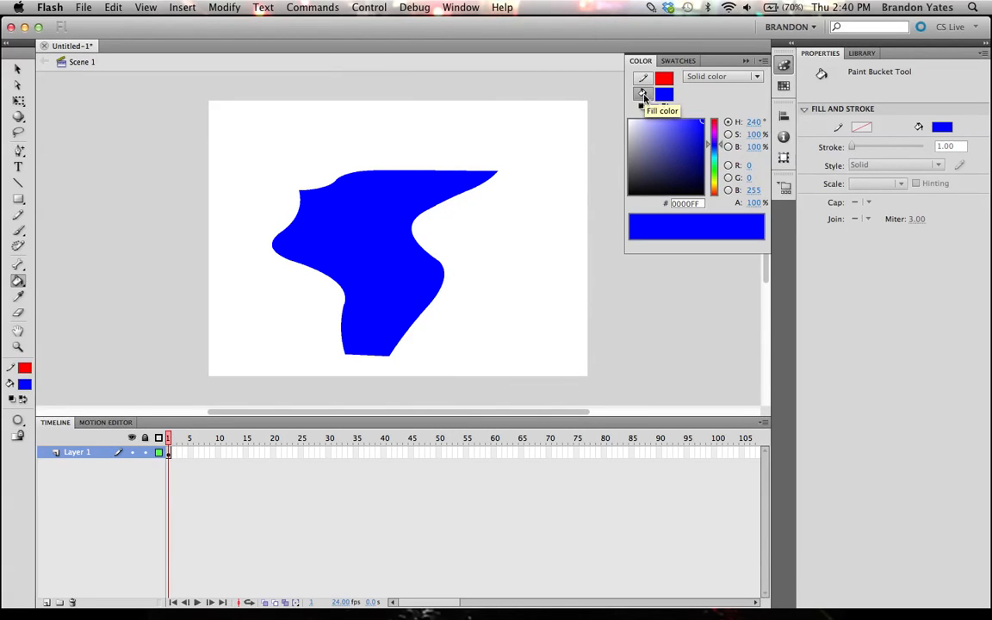
click(758, 77)
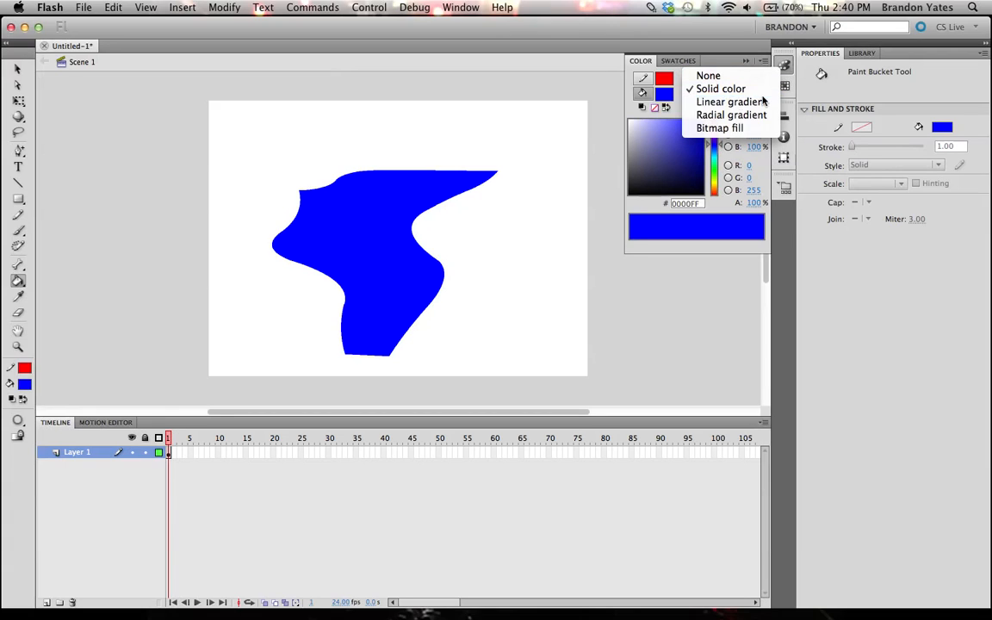
click(751, 101)
click(755, 78)
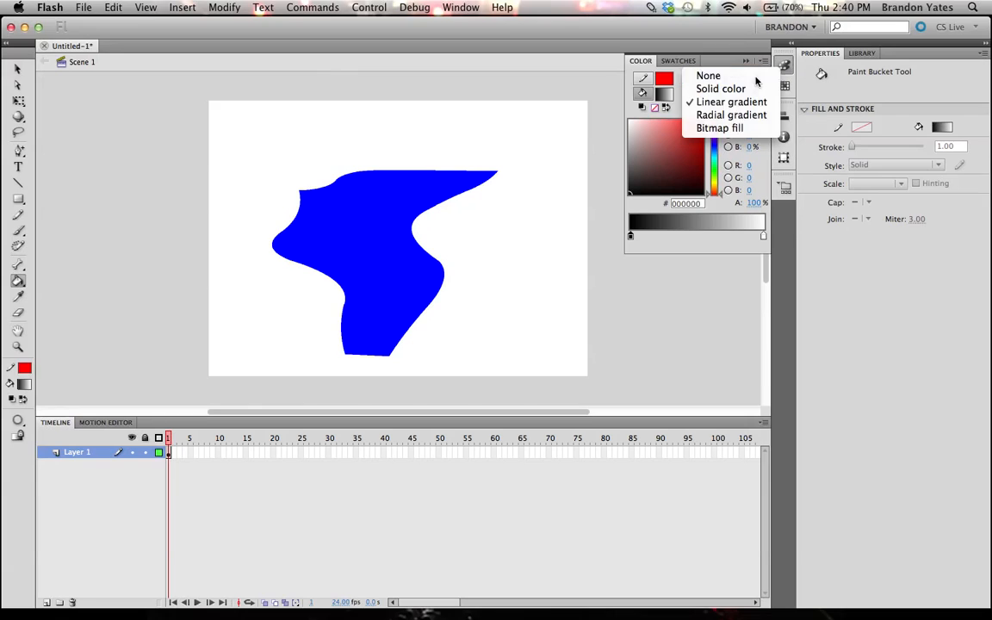
click(742, 115)
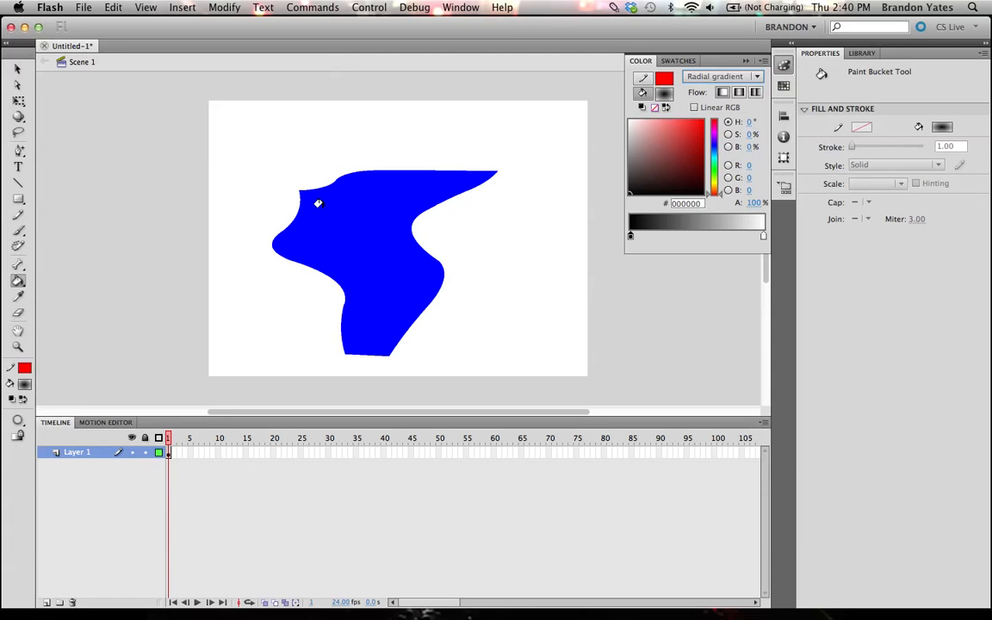
click(341, 210)
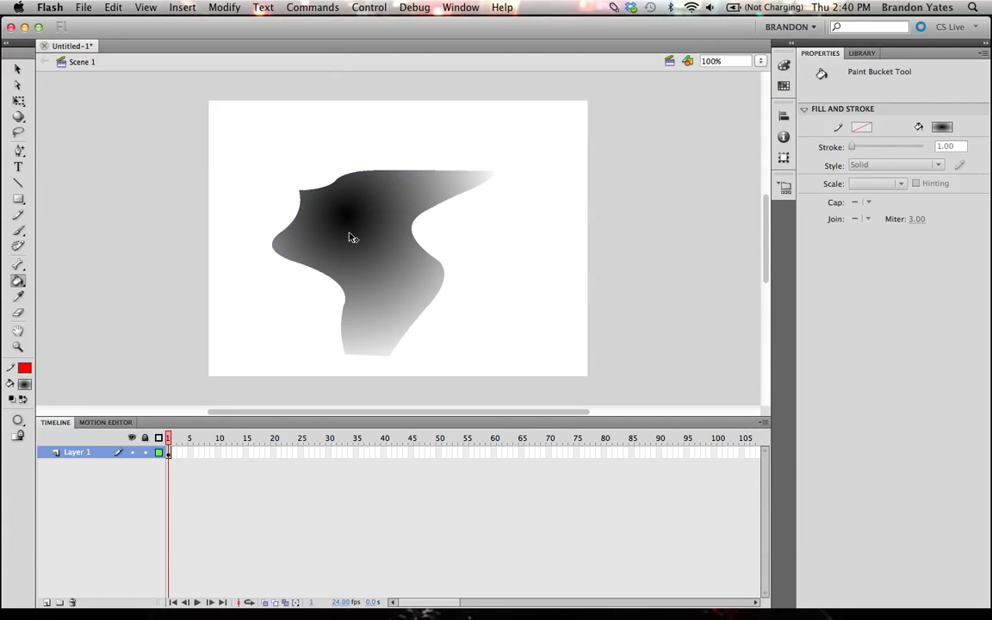
- Rotate and enlarge the shape's radial gradient with Gradient Transform, and narrow it into a tilted ellipse
key(v)
click(351, 235)
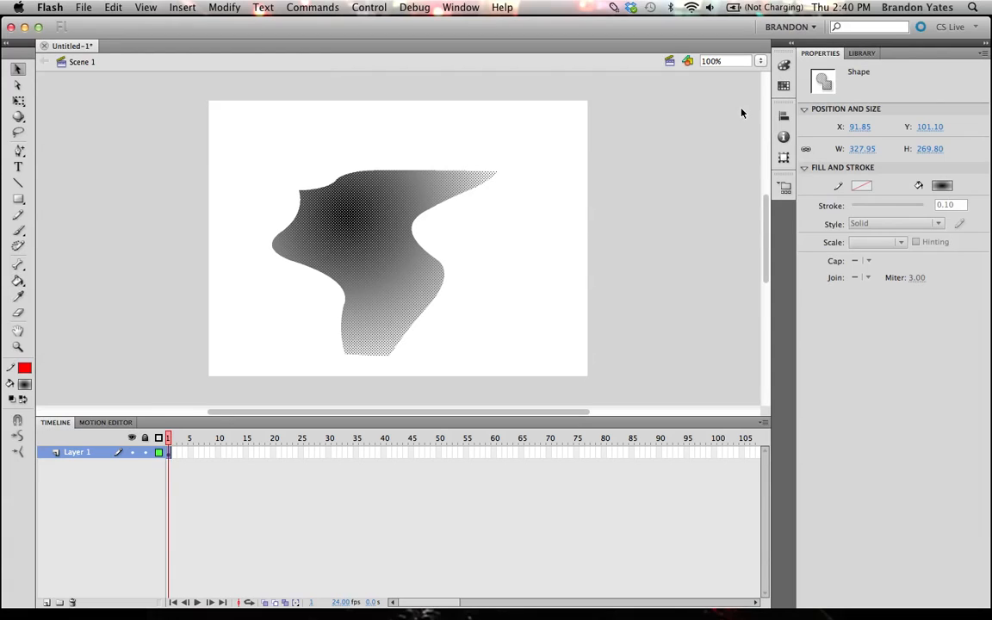
click(19, 101)
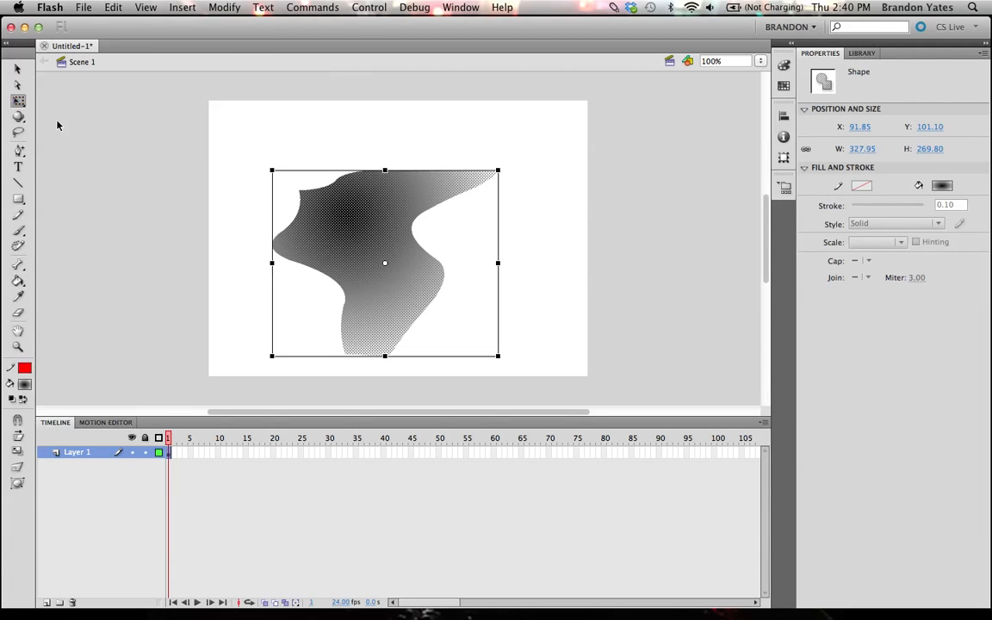
drag(19, 102, 56, 115)
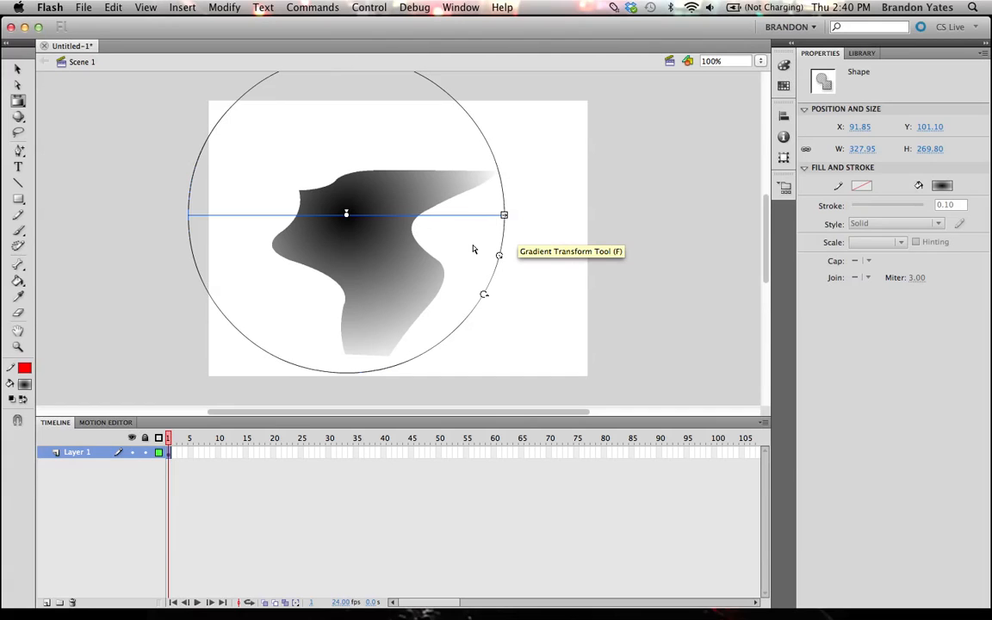
drag(499, 252, 552, 199)
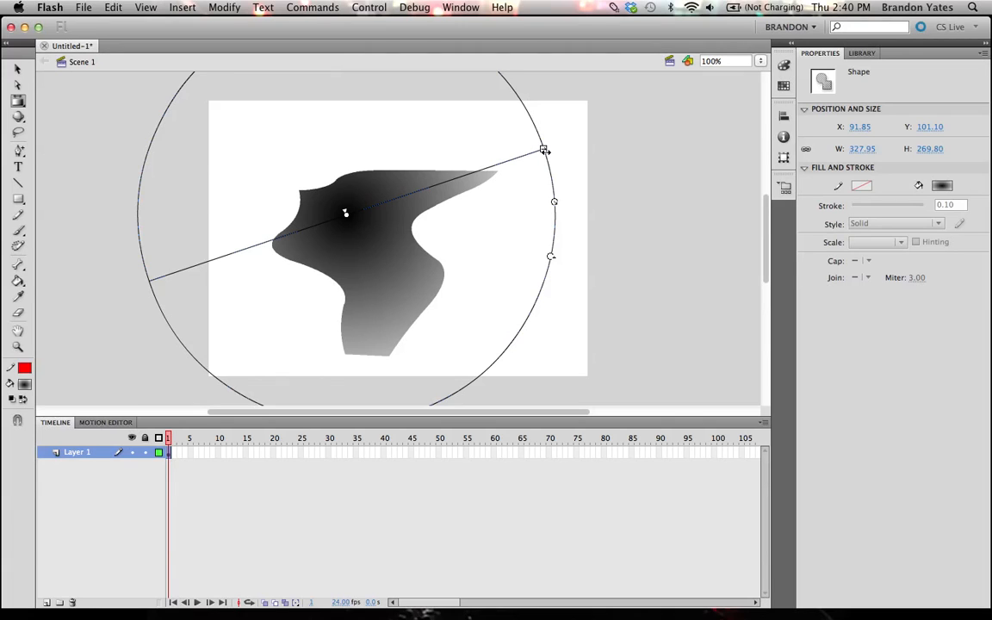
drag(543, 150, 441, 182)
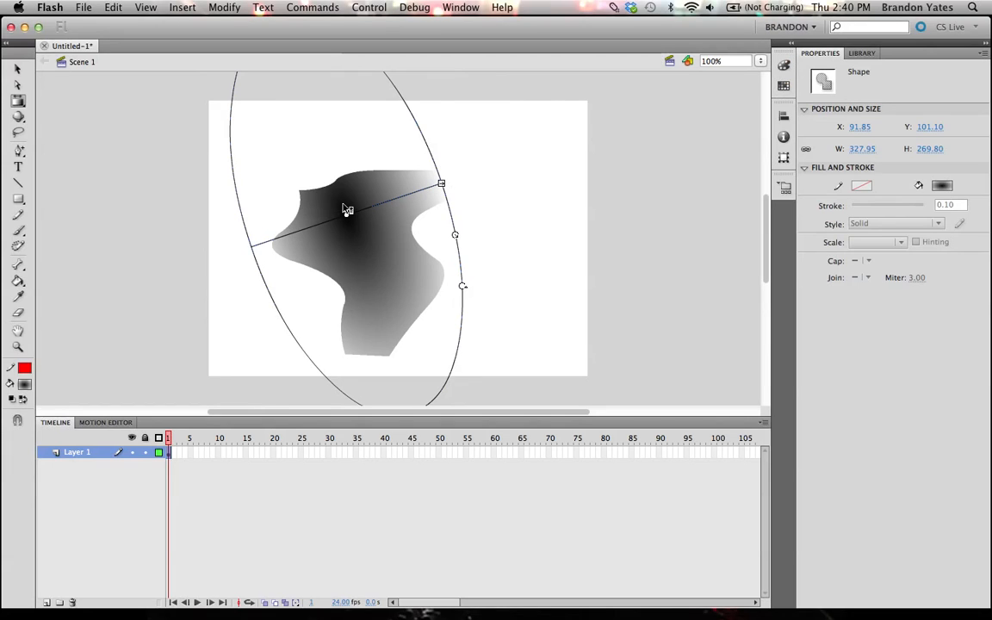
- Recolor the radial gradient's black center stop to red (#FC1010) and its white outer stop to blue (#005BFA)
click(783, 68)
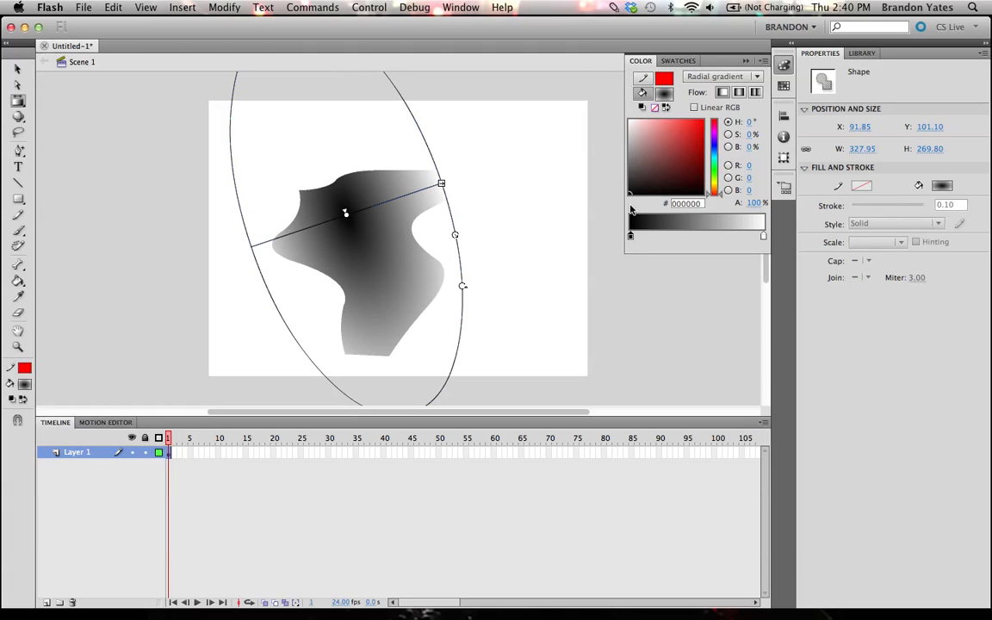
click(698, 122)
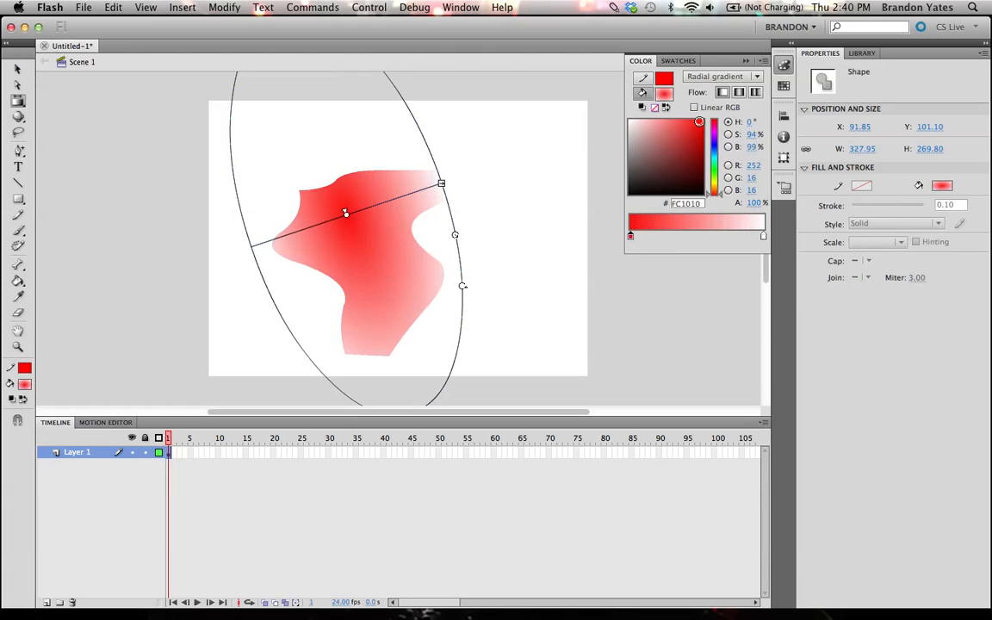
click(762, 236)
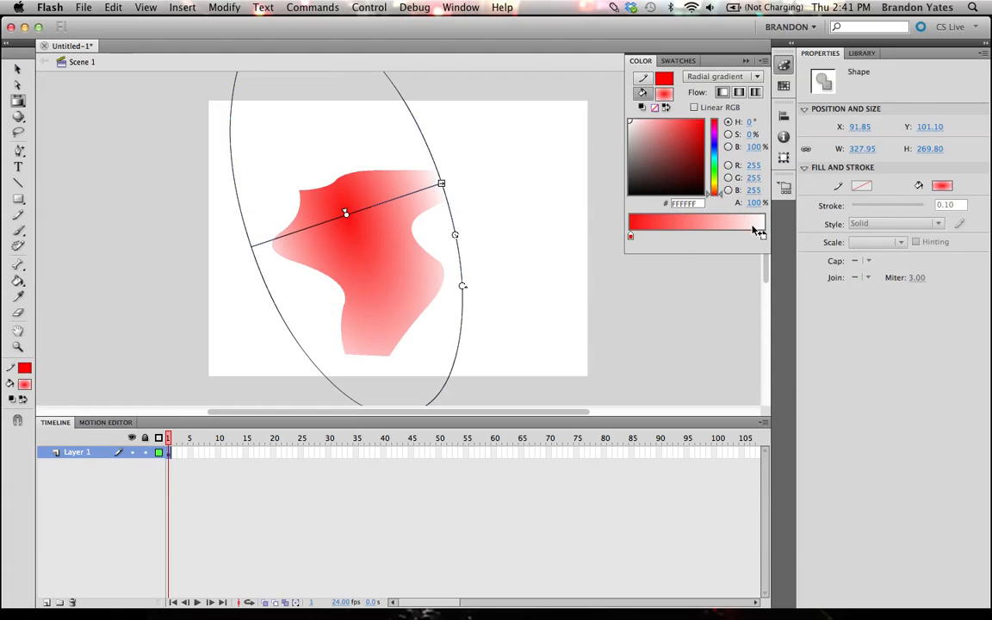
click(713, 152)
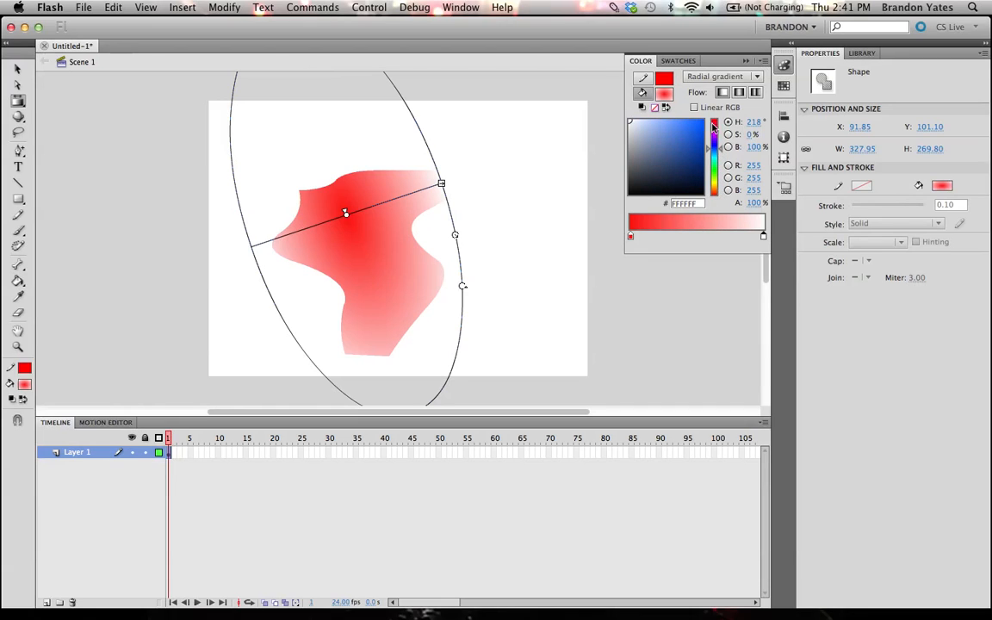
click(705, 122)
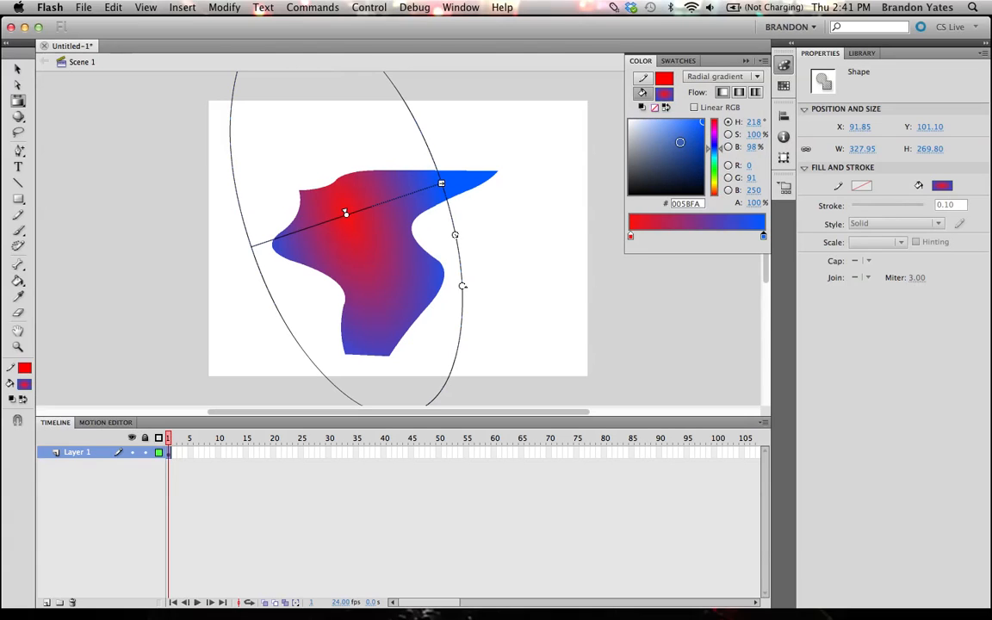
click(729, 136)
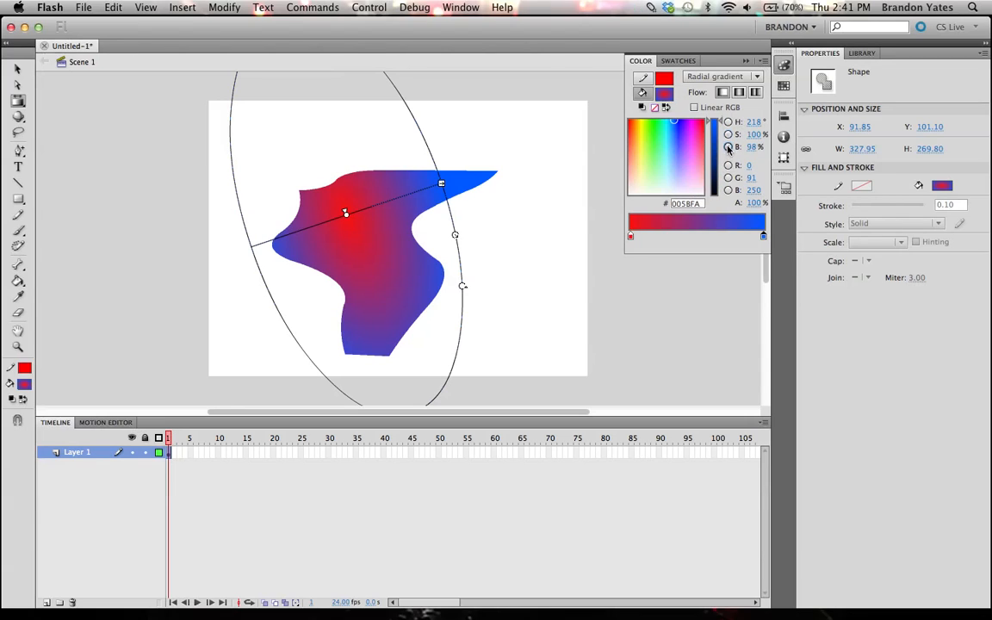
click(728, 177)
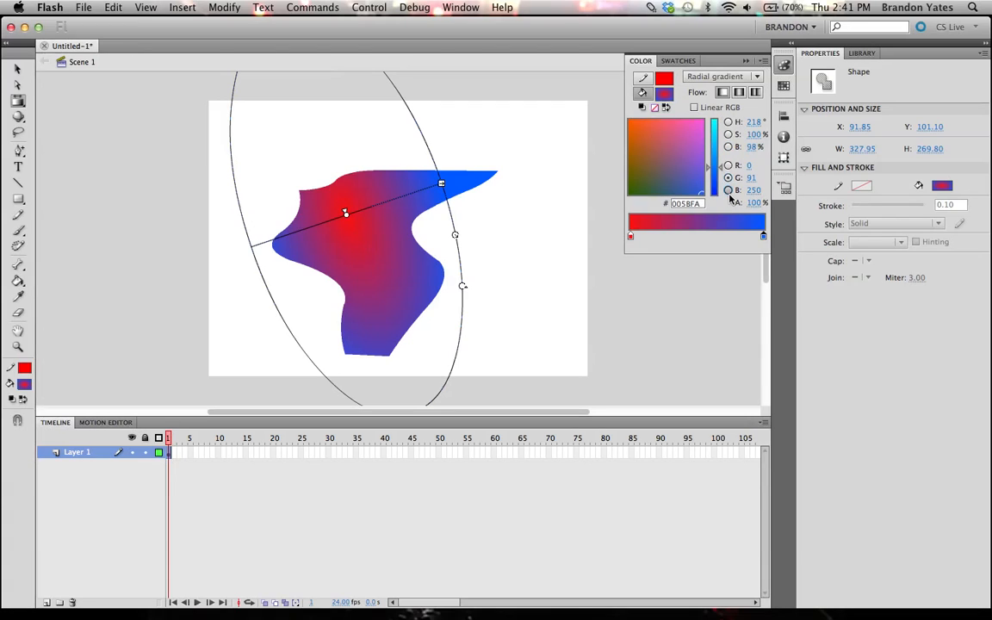
click(729, 190)
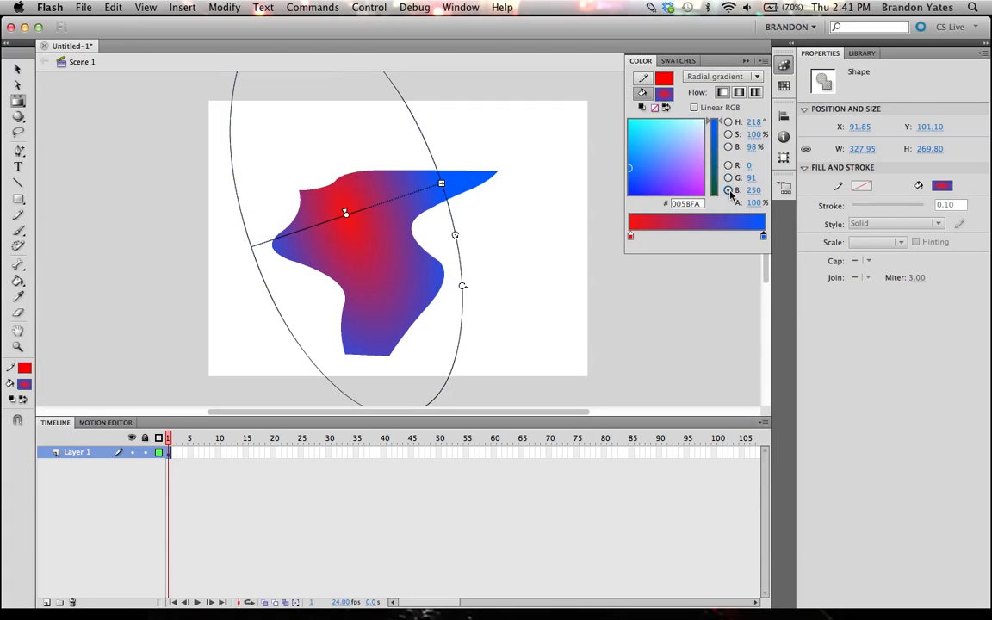
click(728, 122)
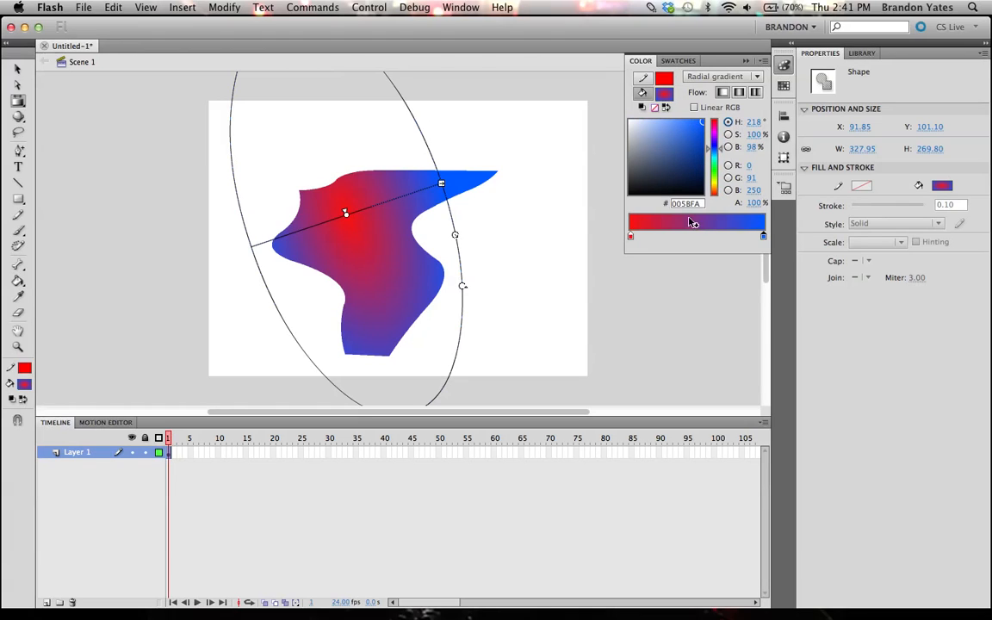
- Add a color stop slightly past the middle of the red-to-blue gradient and make it green (#3B9843)
click(710, 226)
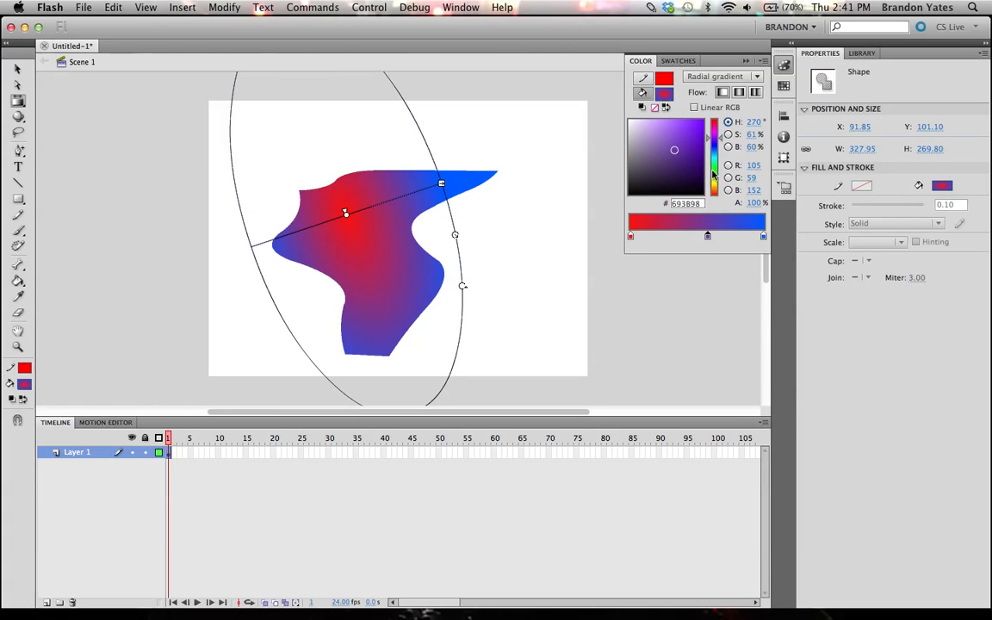
click(714, 171)
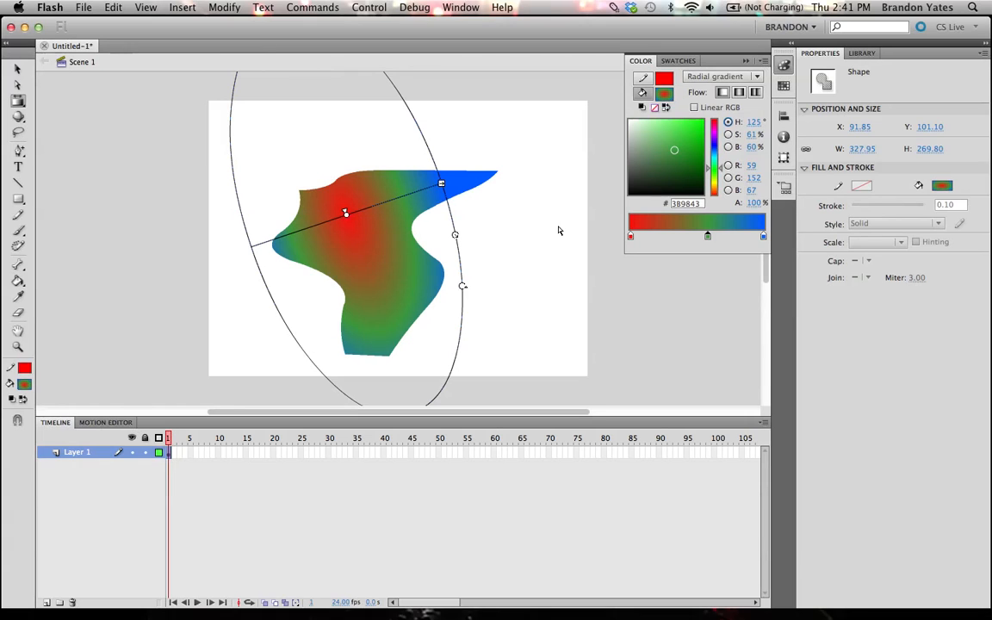
key(v)
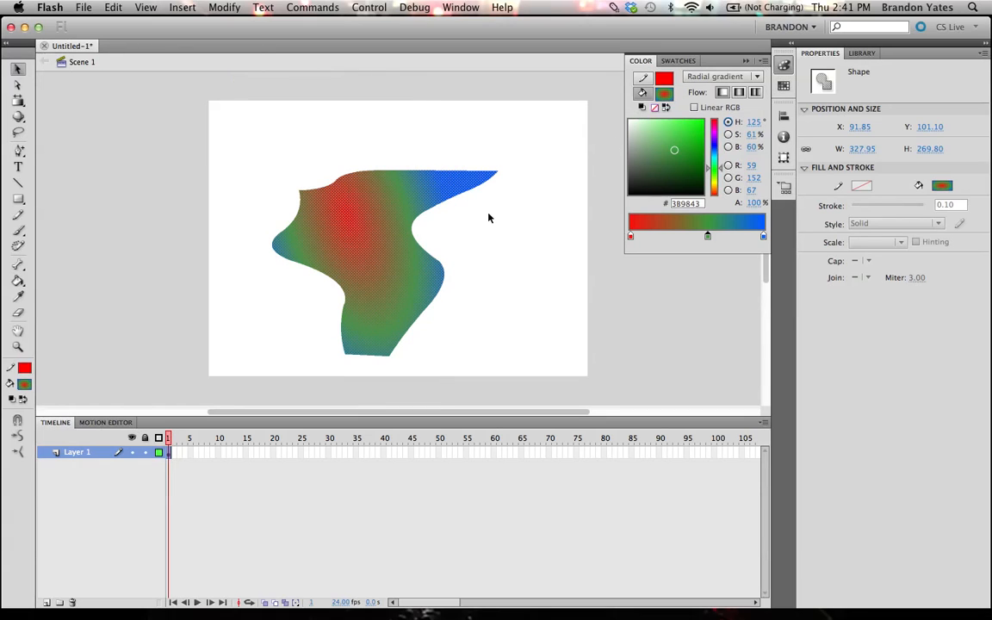
- Convert the shape's fill to a linear gradient, narrow and rotate it diagonally with Gradient Transform, and deselect the shape
key(f)
click(693, 75)
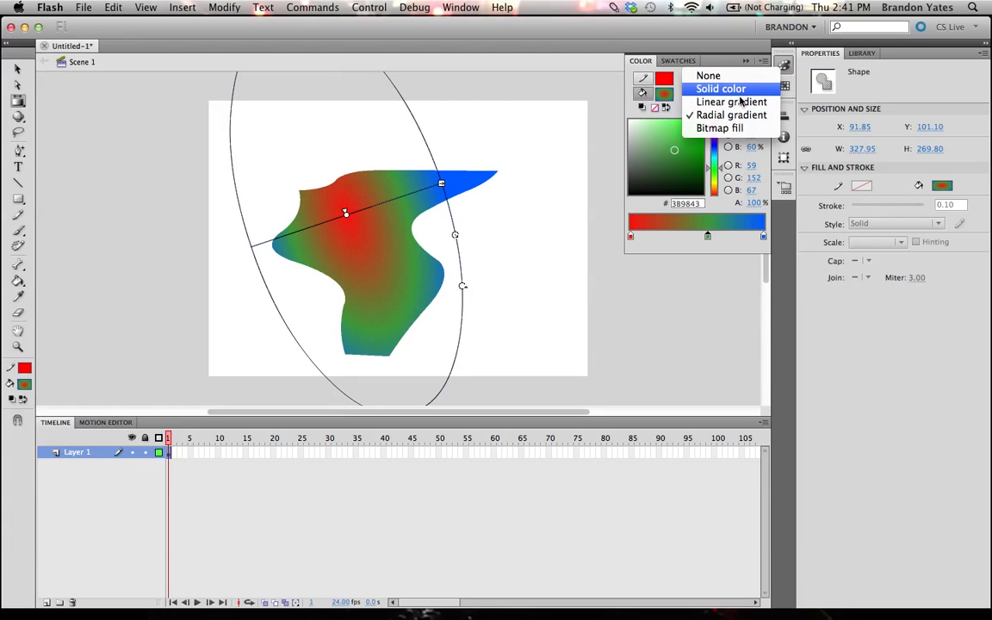
click(737, 101)
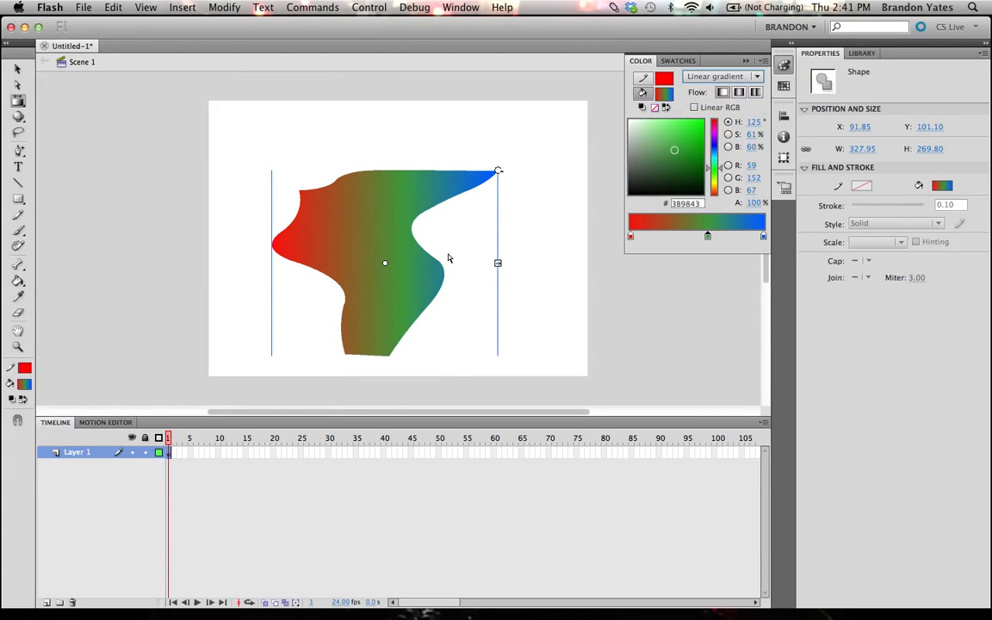
mouse_move(499, 262)
mouse_down()
mouse_move(438, 262)
mouse_move(490, 264)
mouse_up()
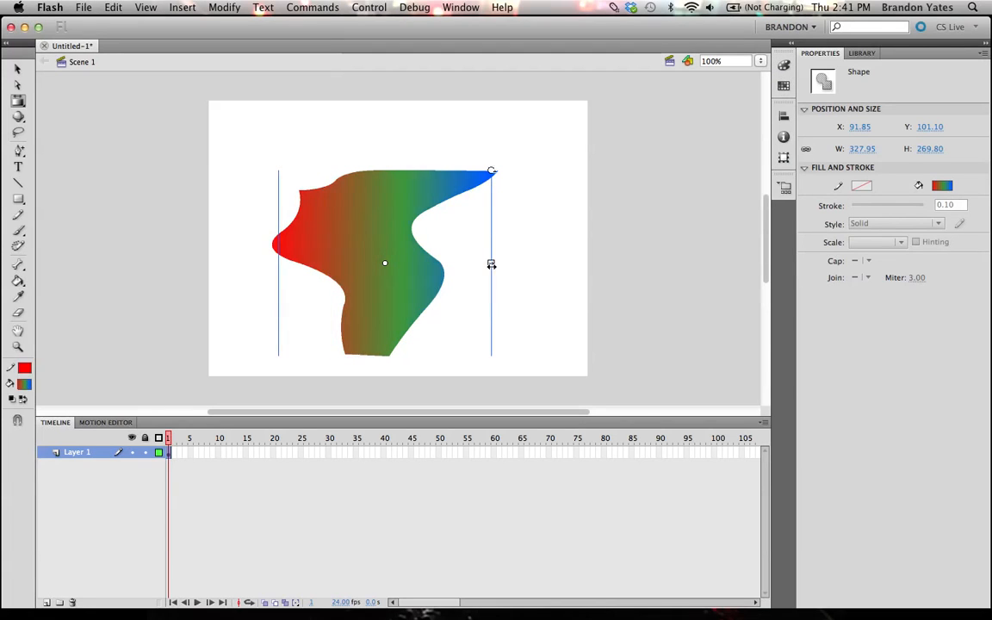
drag(492, 170, 387, 211)
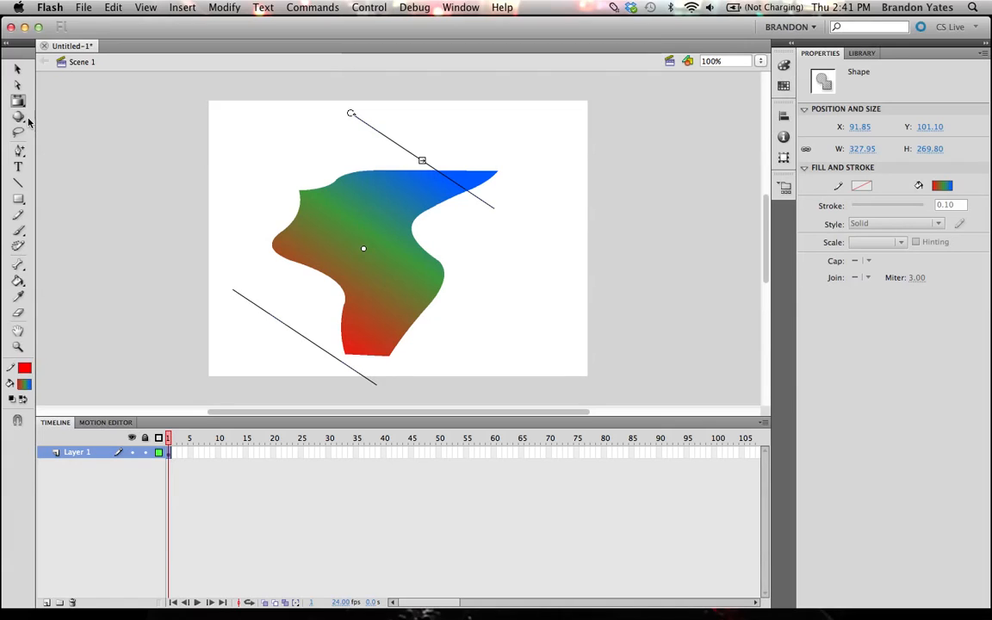
key(v)
click(224, 168)
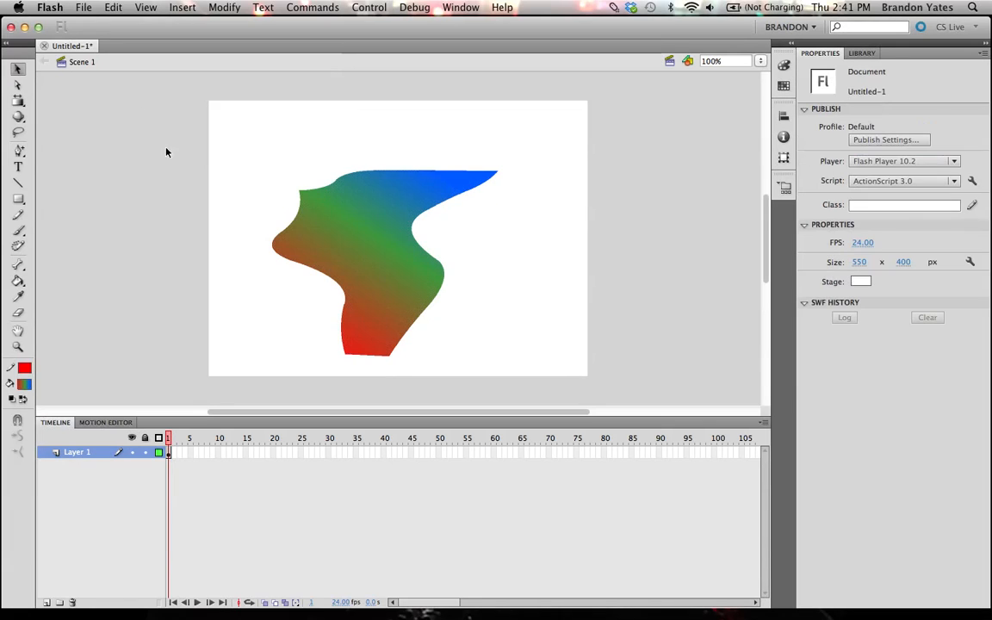
- Lasso the shape's upper-left part, move it to the stage's upper-left corner and delete it
click(18, 117)
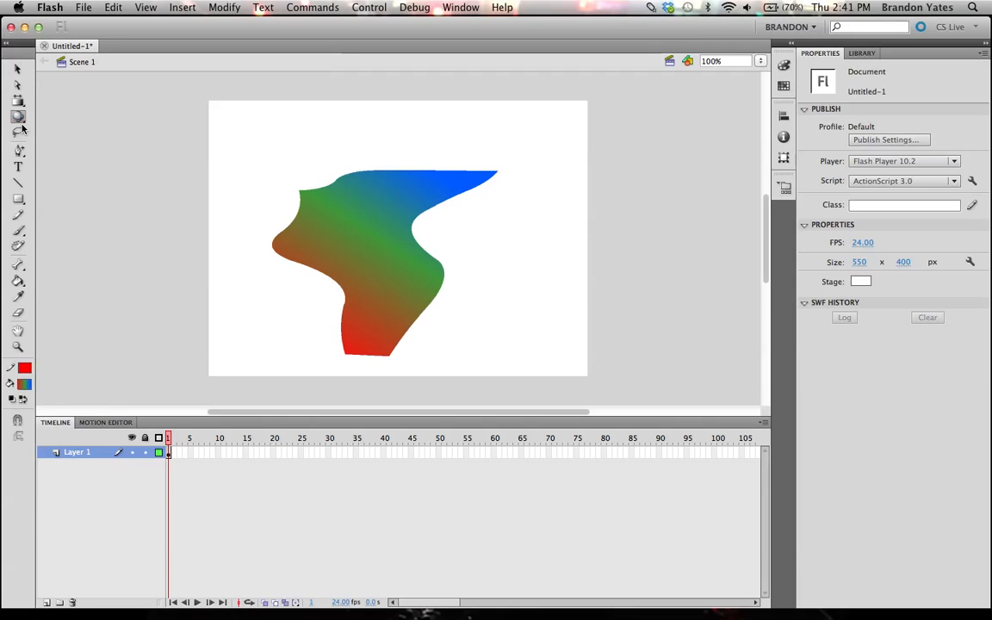
click(19, 130)
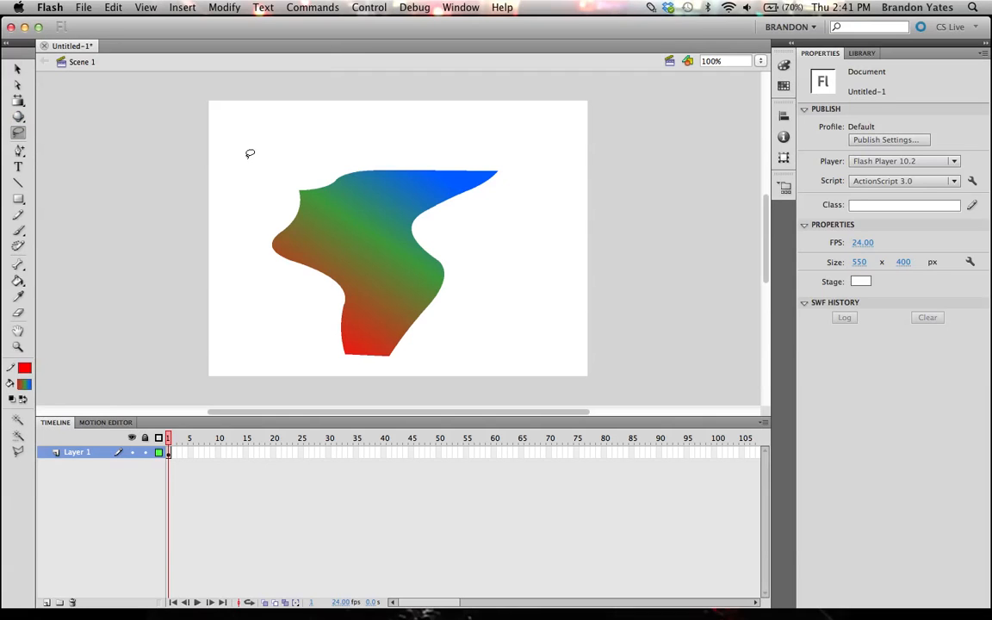
mouse_move(250, 154)
mouse_down()
mouse_move(368, 188)
mouse_move(322, 273)
mouse_move(223, 255)
mouse_move(204, 166)
mouse_move(262, 148)
mouse_up()
drag(315, 215, 258, 144)
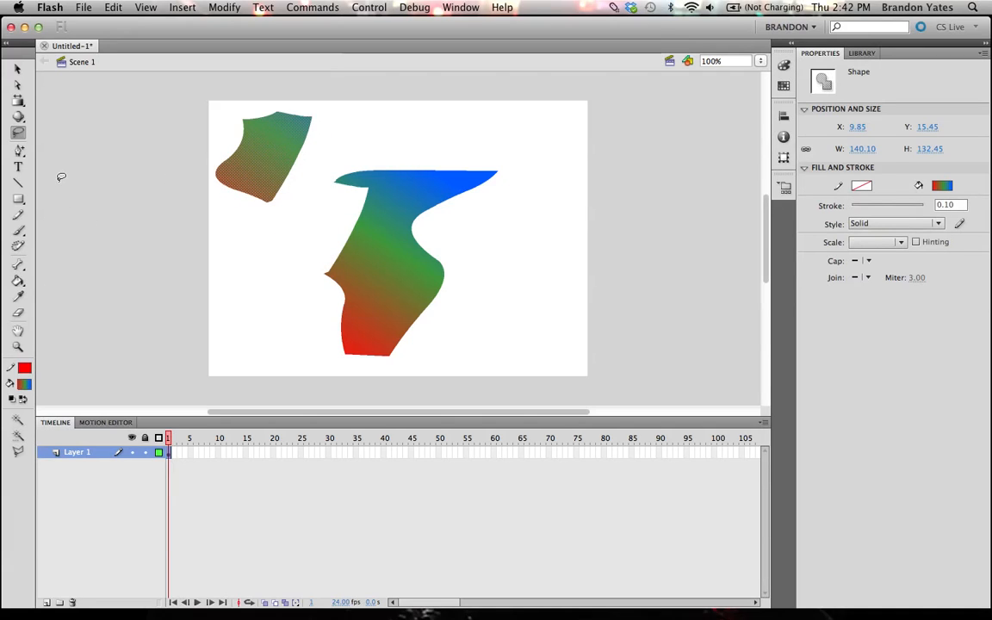
key(Delete)
- Select the rest of the gradient-filled shape and delete it to empty the stage
key(v)
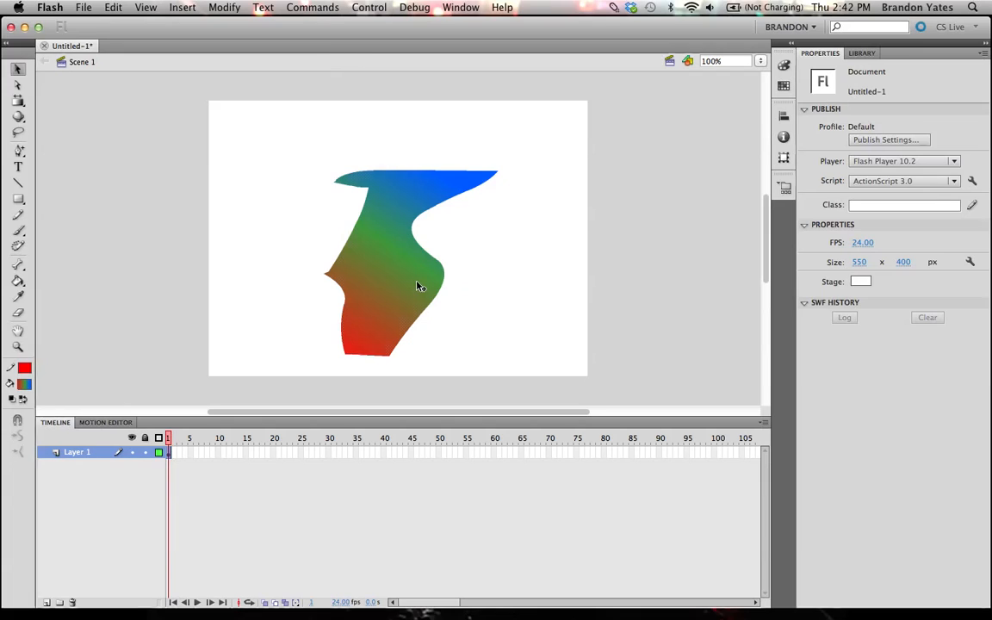
click(416, 286)
key(Delete)
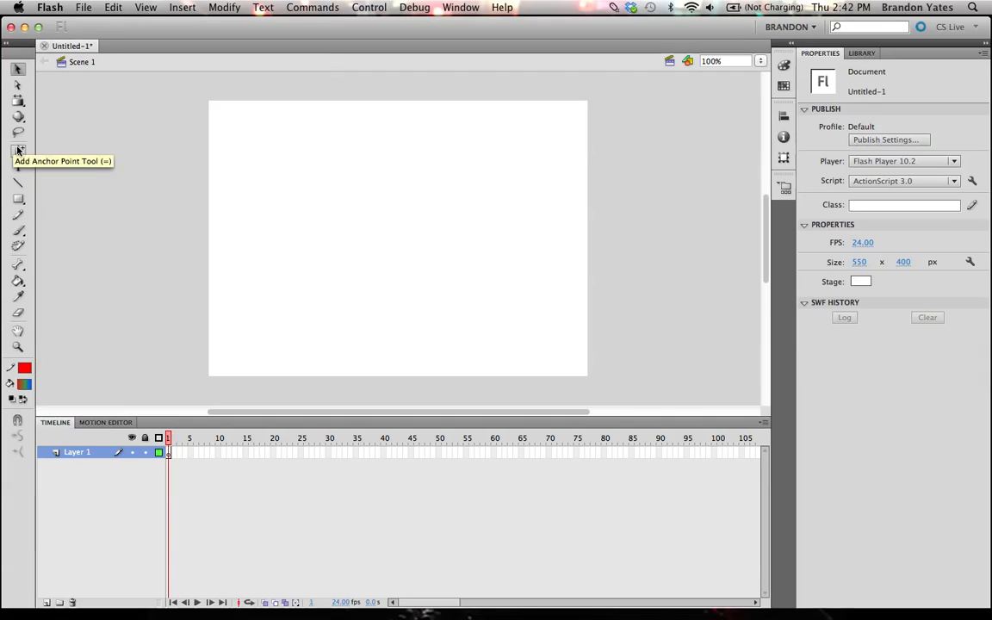
- Set up the Text tool with the SF Sports Night font and a letter spacing of 0
click(22, 166)
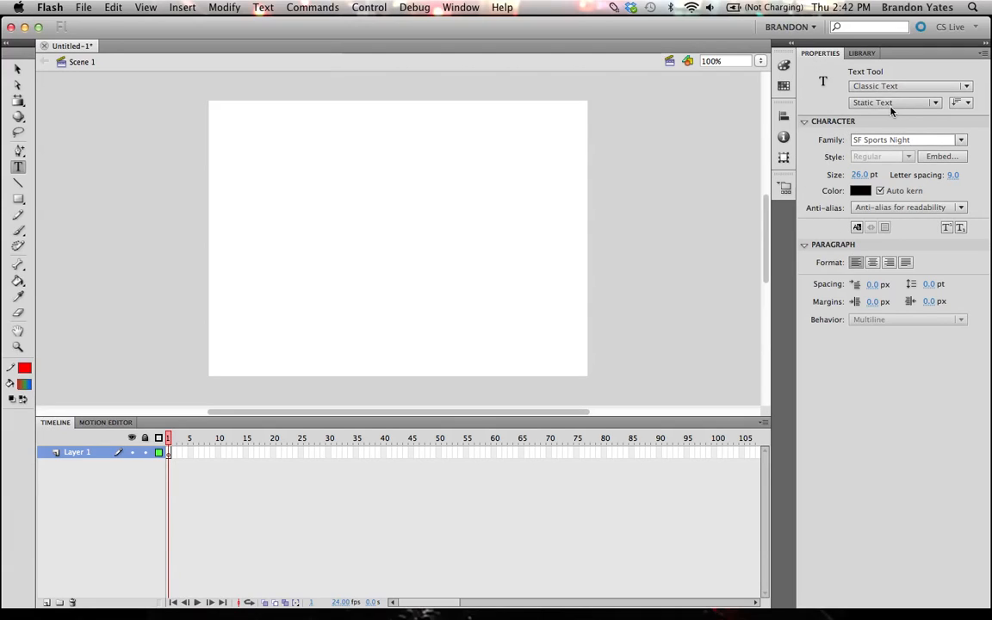
click(960, 140)
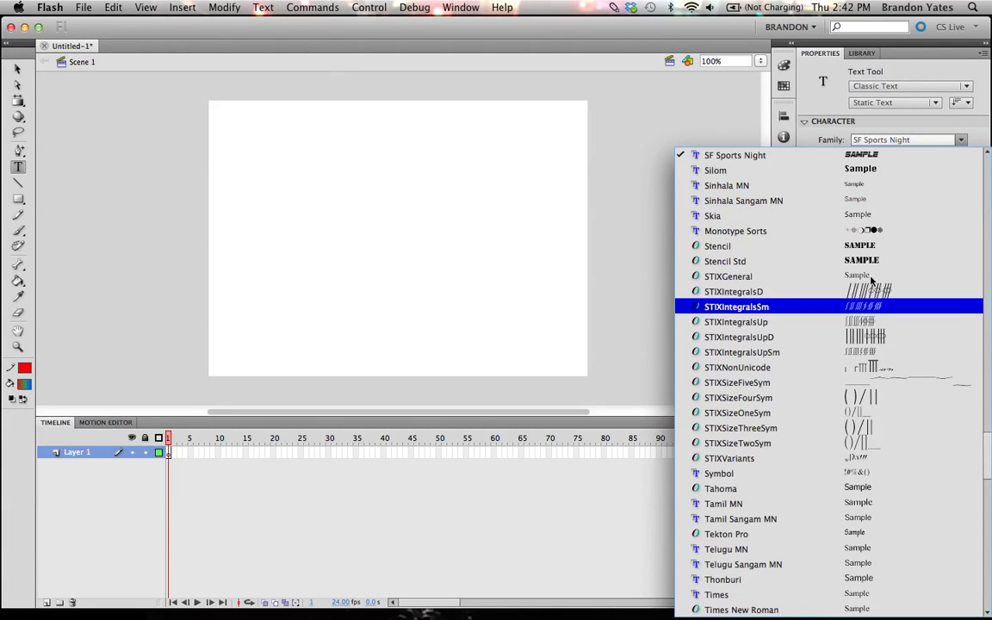
click(854, 155)
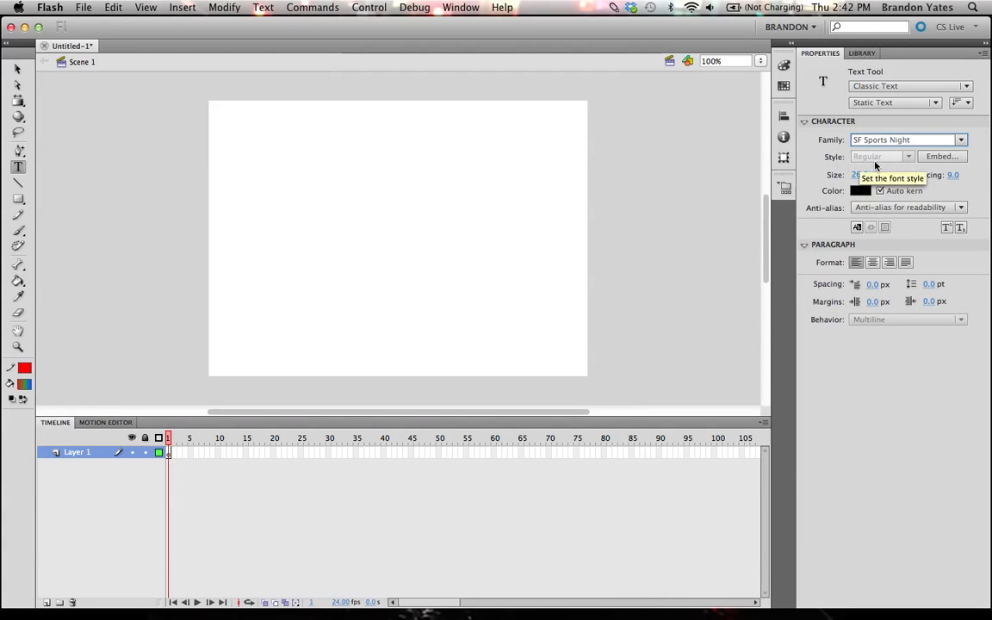
click(952, 175)
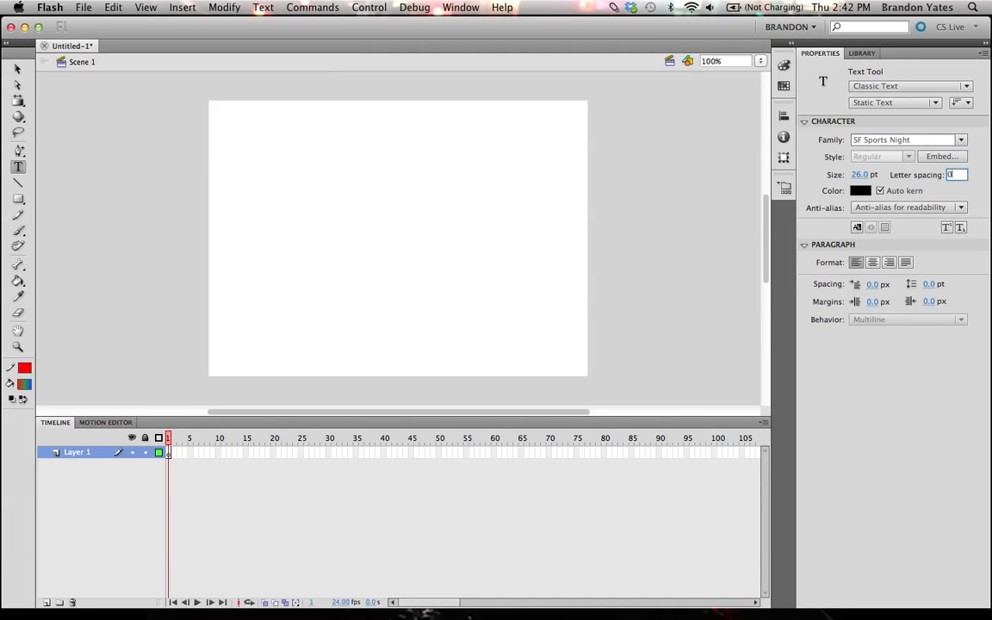
text(0)
key(Return)
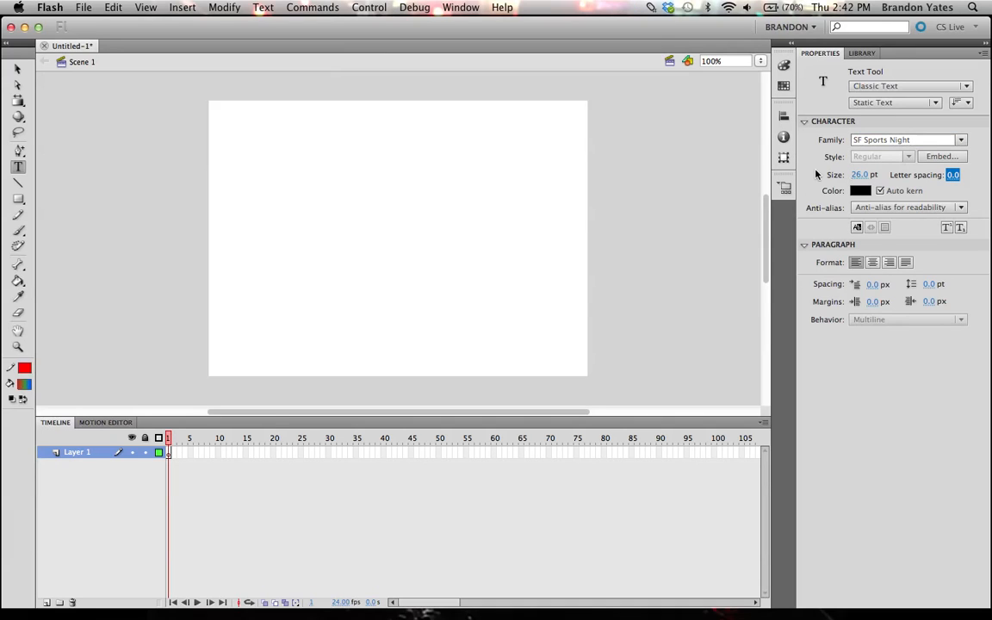
- Try text sizes of 54, 44 and 13 pt for the Text tool
click(859, 175)
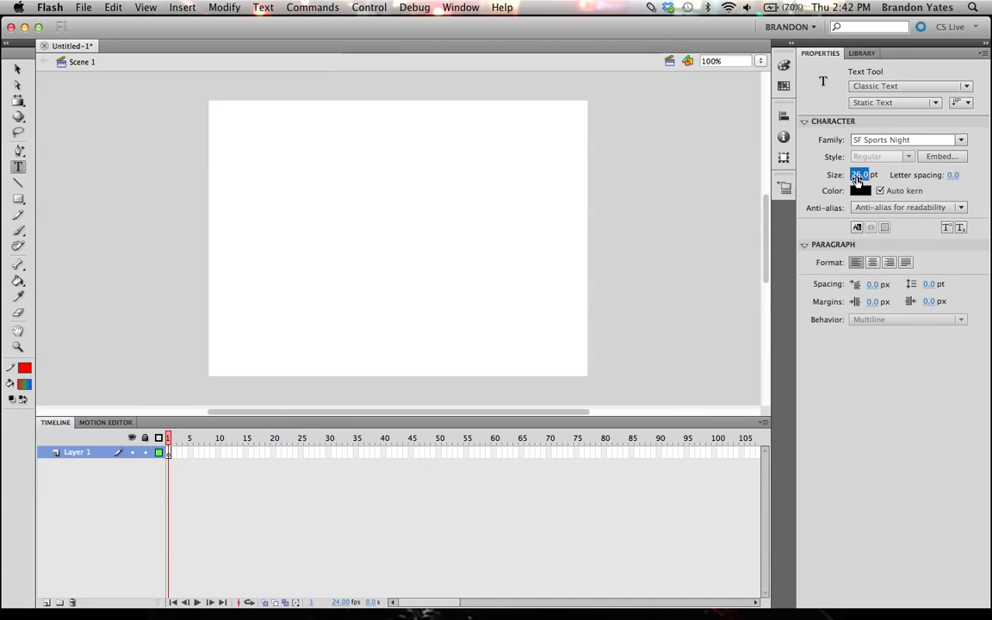
text(54)
key(Return)
text(44)
key(Return)
text(13)
key(Return)
- Set the text color to blue and the text size to 35 pt
click(855, 191)
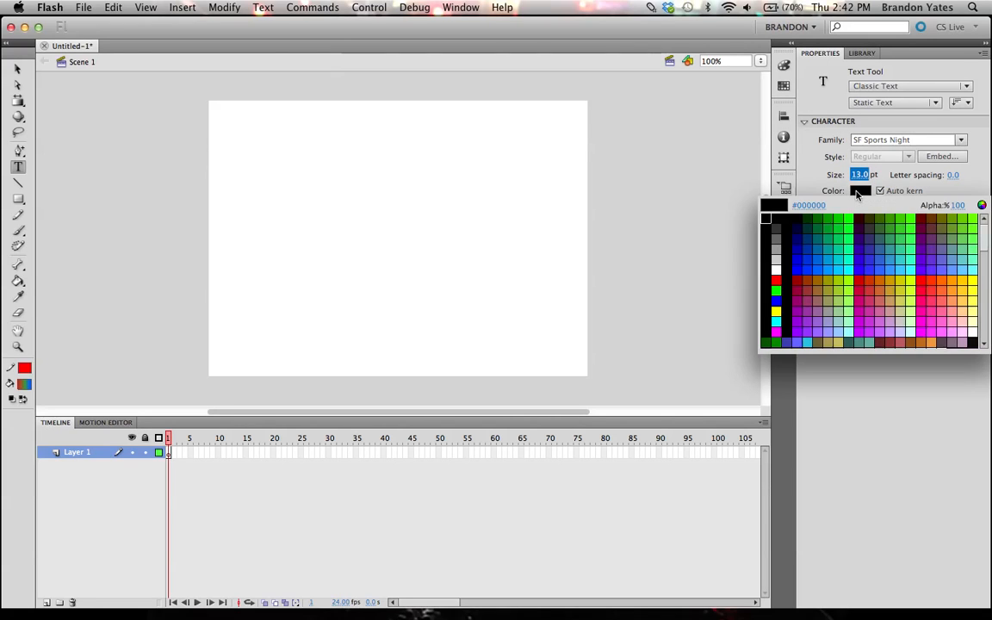
click(801, 267)
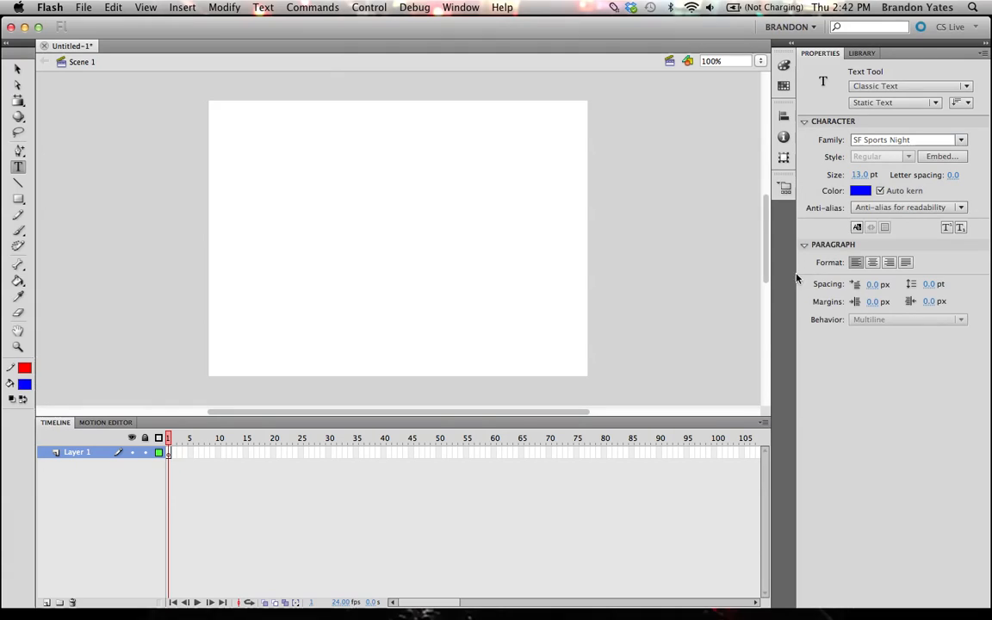
click(857, 175)
text(35)
key(Return)
- Place a text field at about X 45, Y 200 and enter the presenter's first name followed by "IS THE MAN"
click(242, 245)
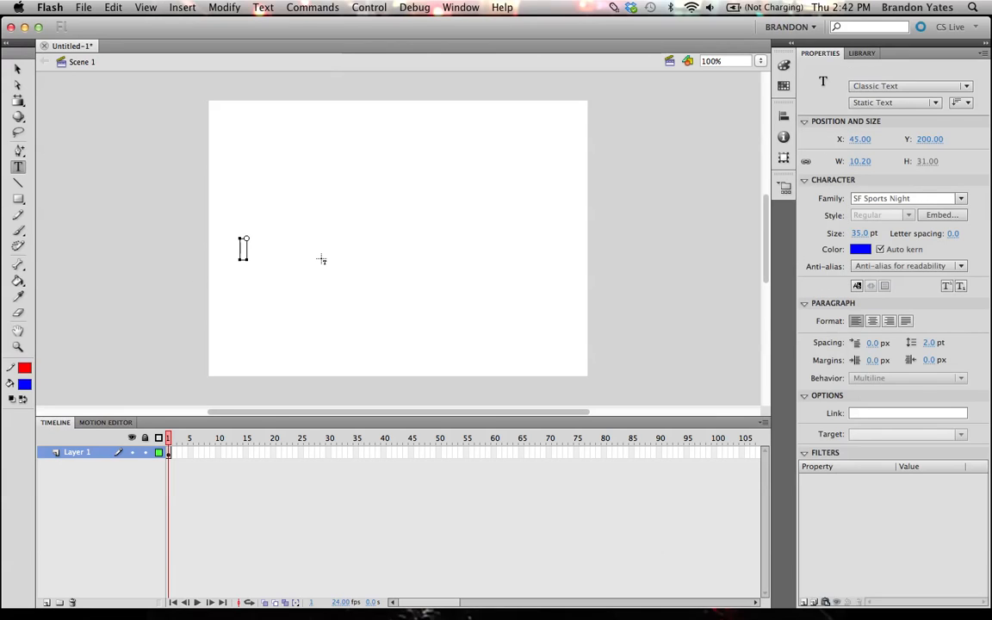
text(BR)
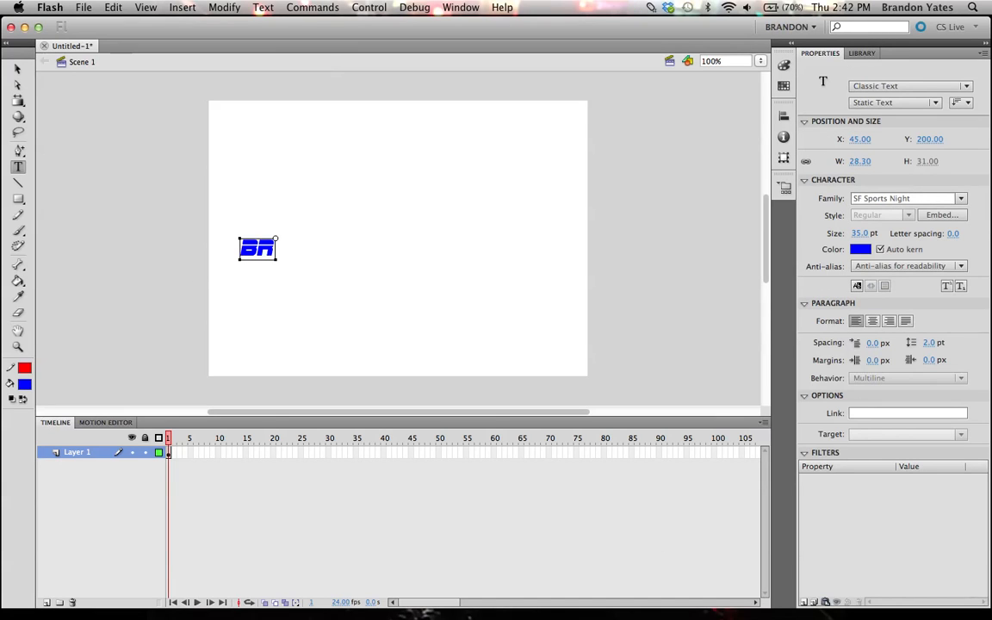
text(ANDON Y)
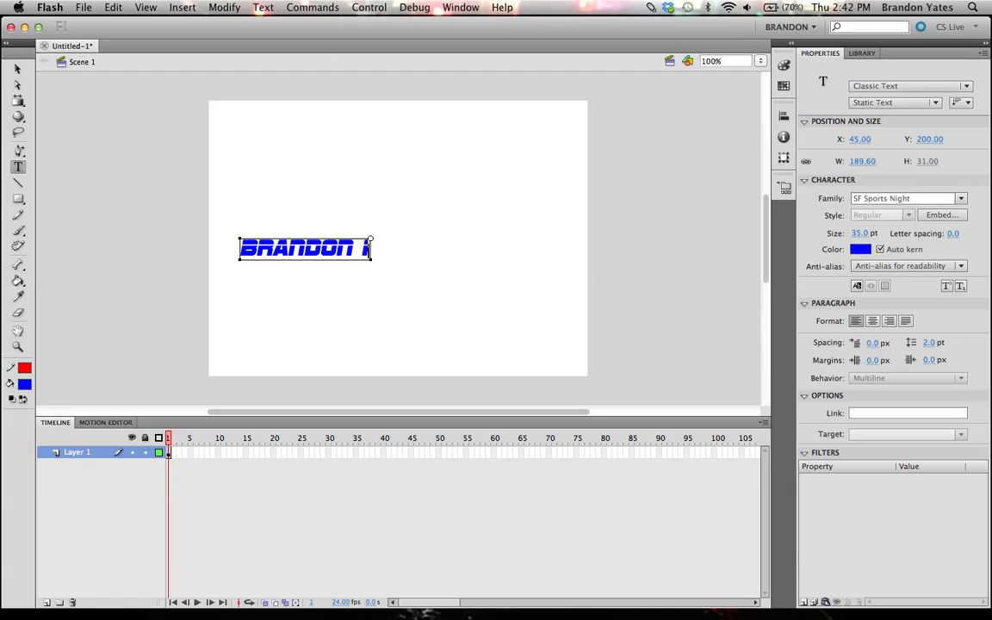
text(S THE M)
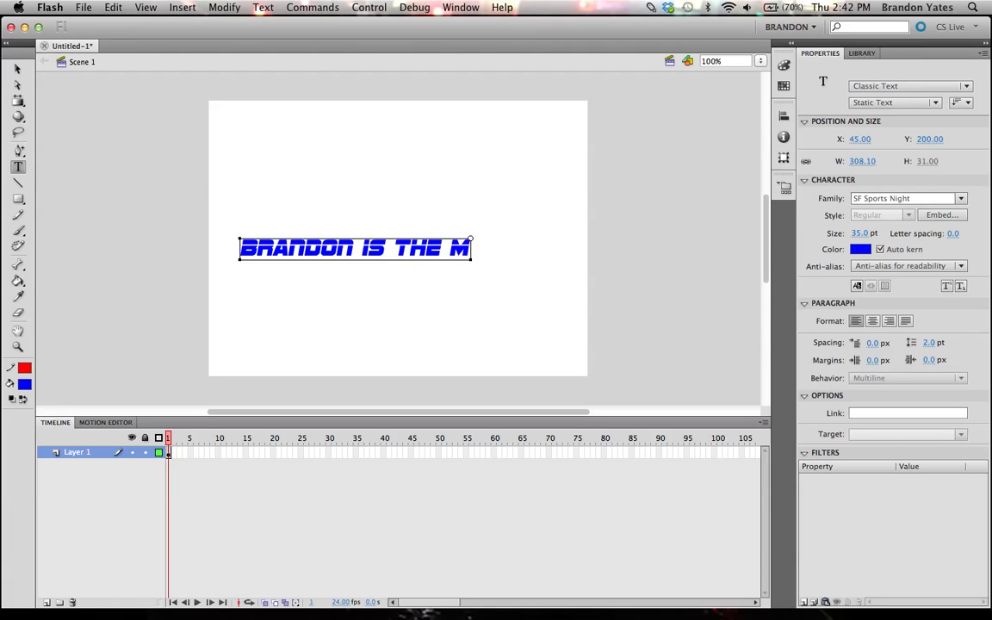
text(AN)
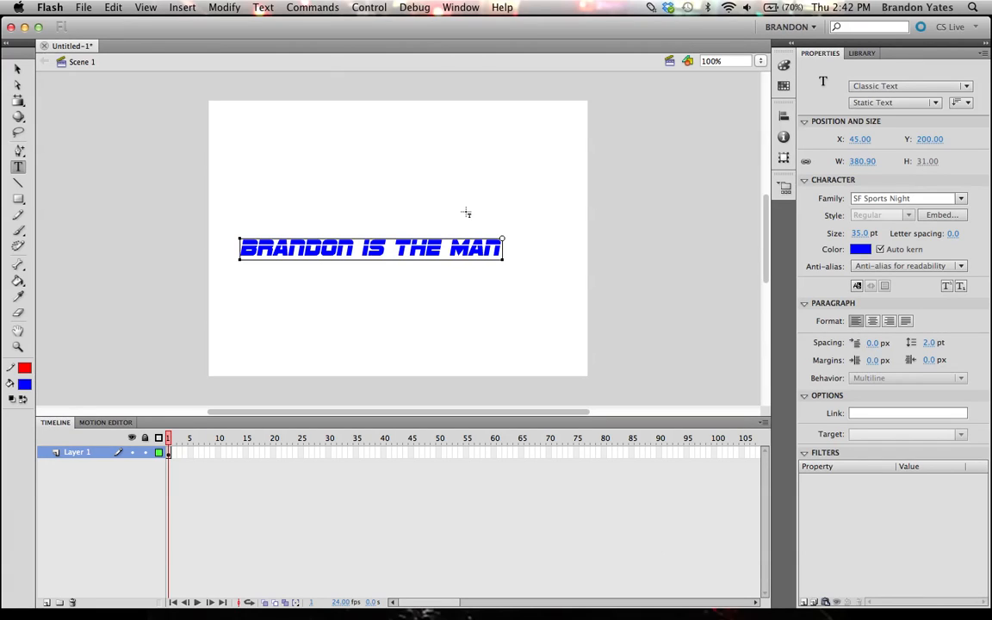
- Finish editing the text field and select it as an object with the Selection tool
text(V)
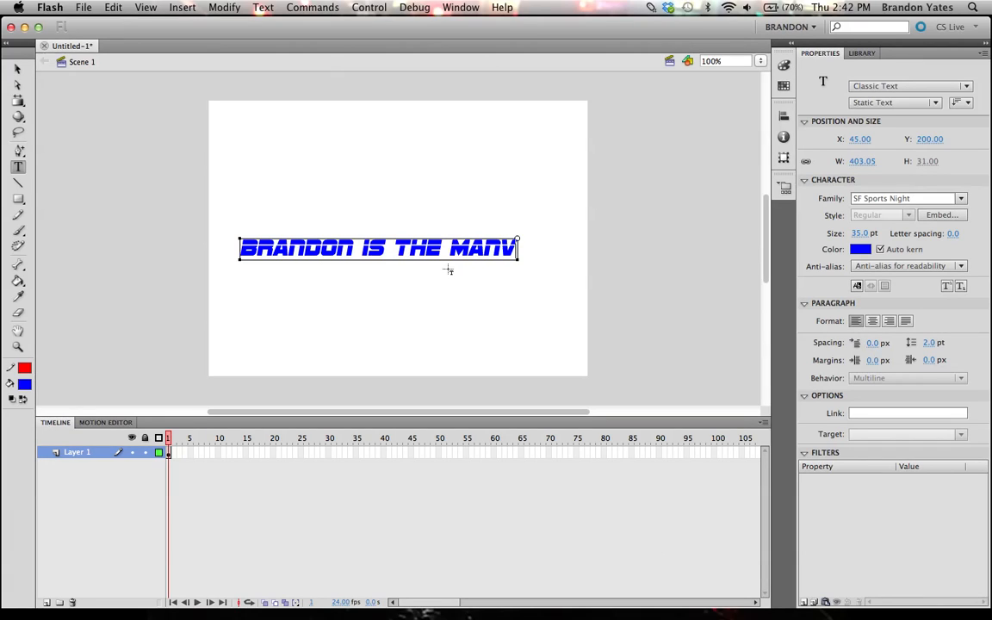
key(BackSpace)
key(Escape)
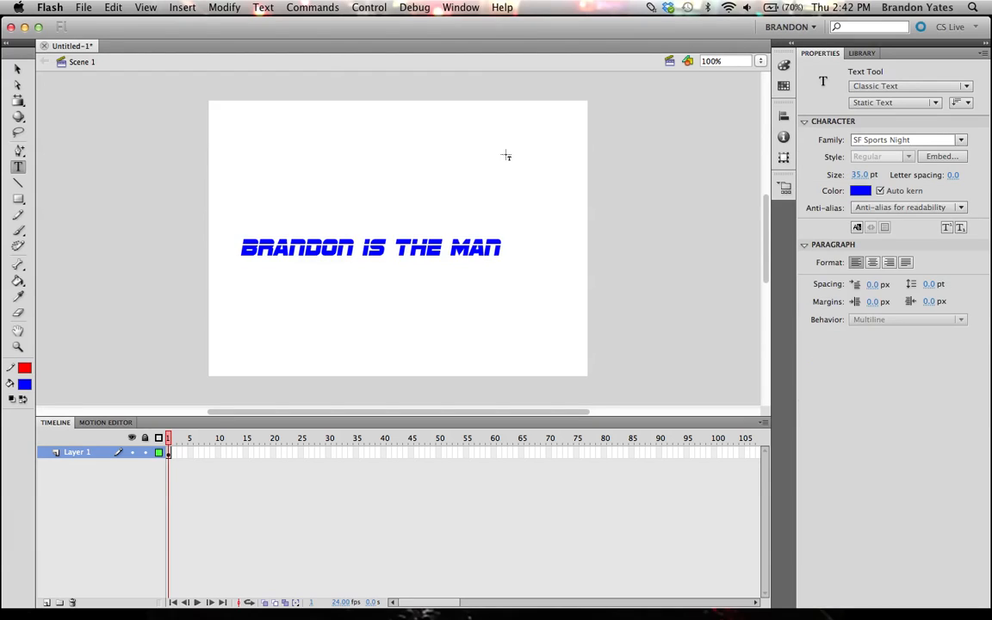
key(v)
click(437, 241)
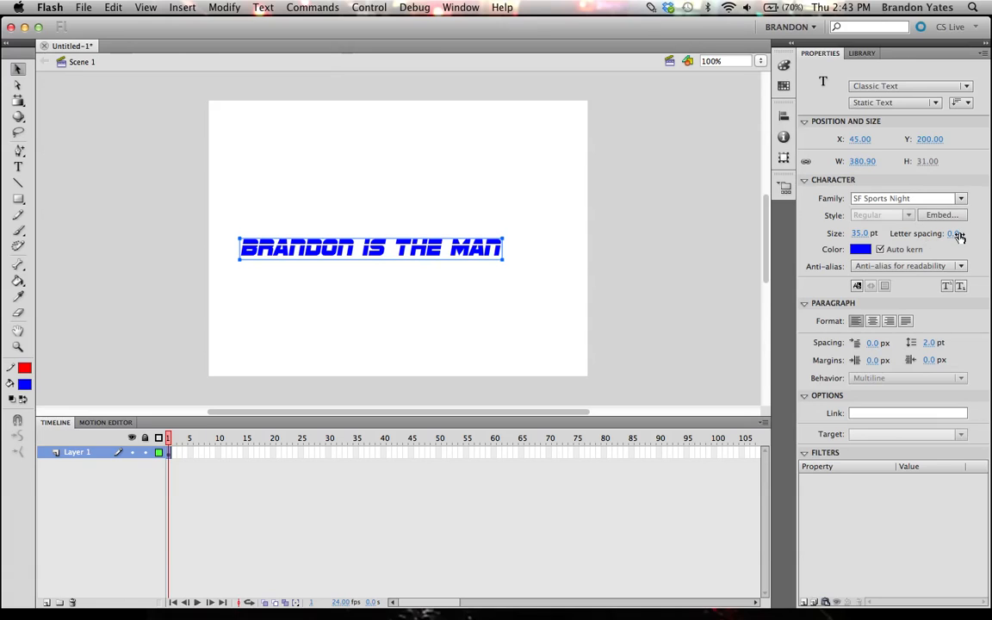
- Try a letter spacing of about 22 on the selected text, undo it and deselect the text
drag(951, 234, 973, 231)
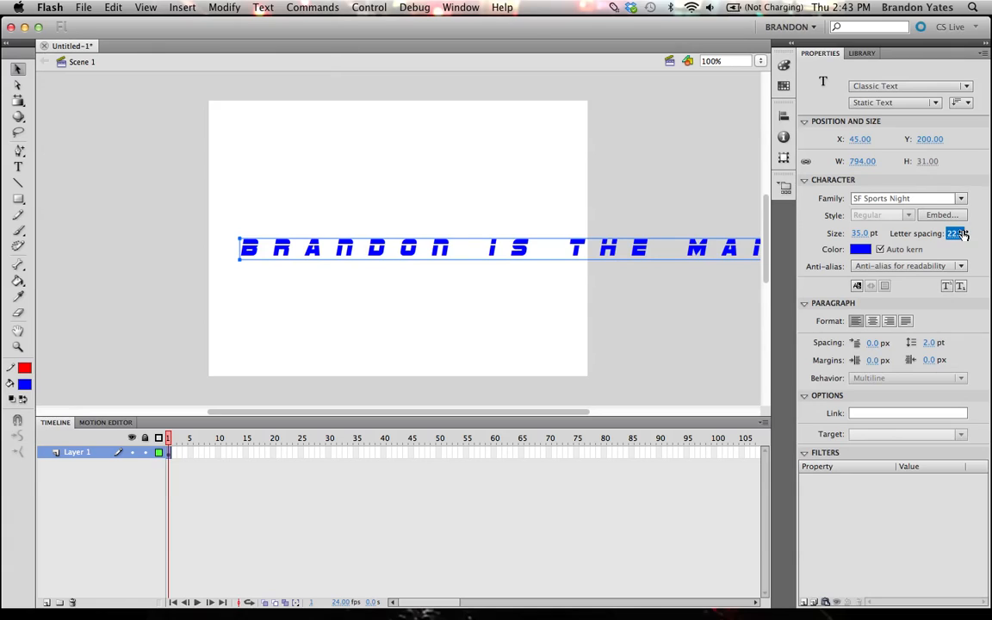
key(super+z)
click(517, 305)
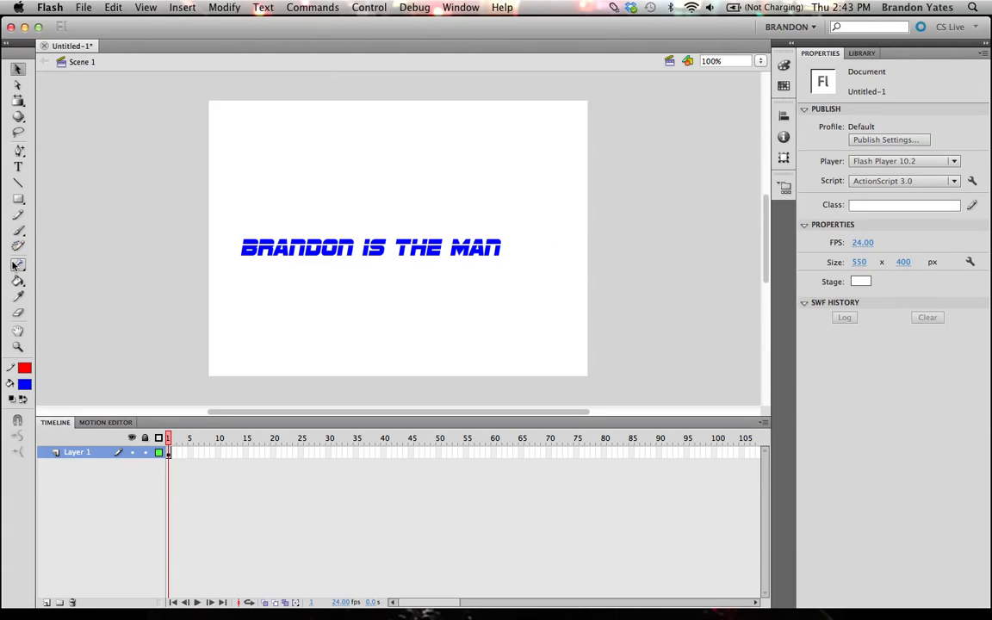
- Place a second text field at X 148, Y 323, set its letter spacing to 24.1 and enter the presenter's first name
click(18, 166)
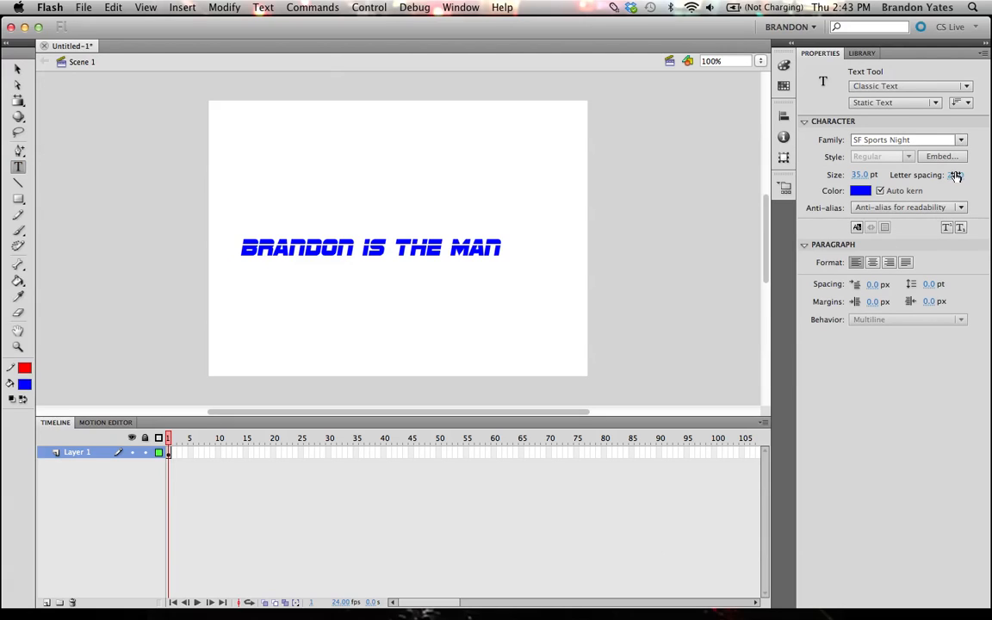
click(314, 332)
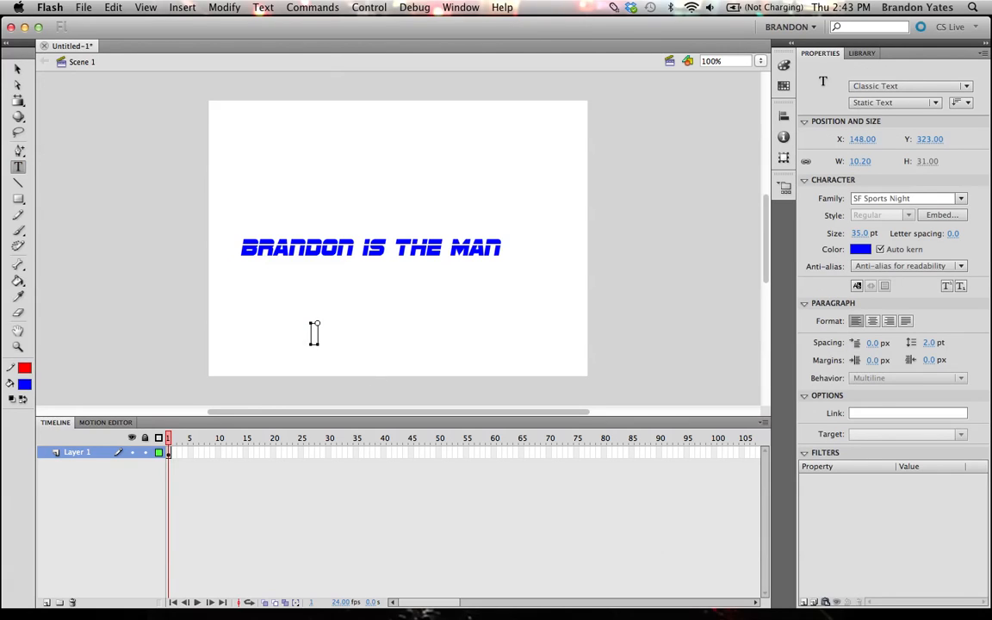
text(BR)
key(BackSpace)
key(BackSpace)
drag(953, 233, 971, 232)
text(BRT)
key(BackSpace)
text(don)
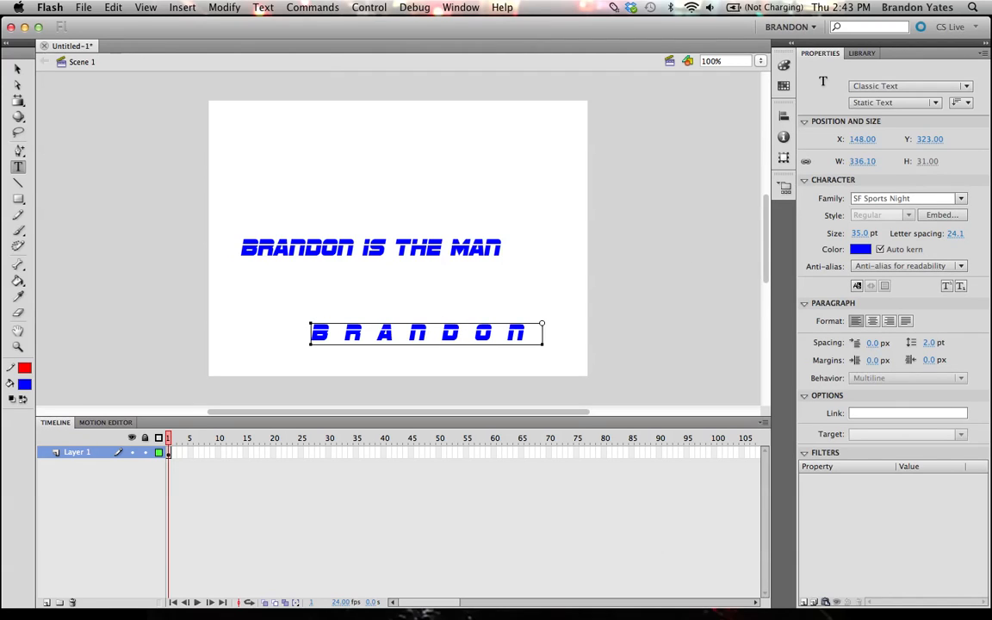
key(Return)
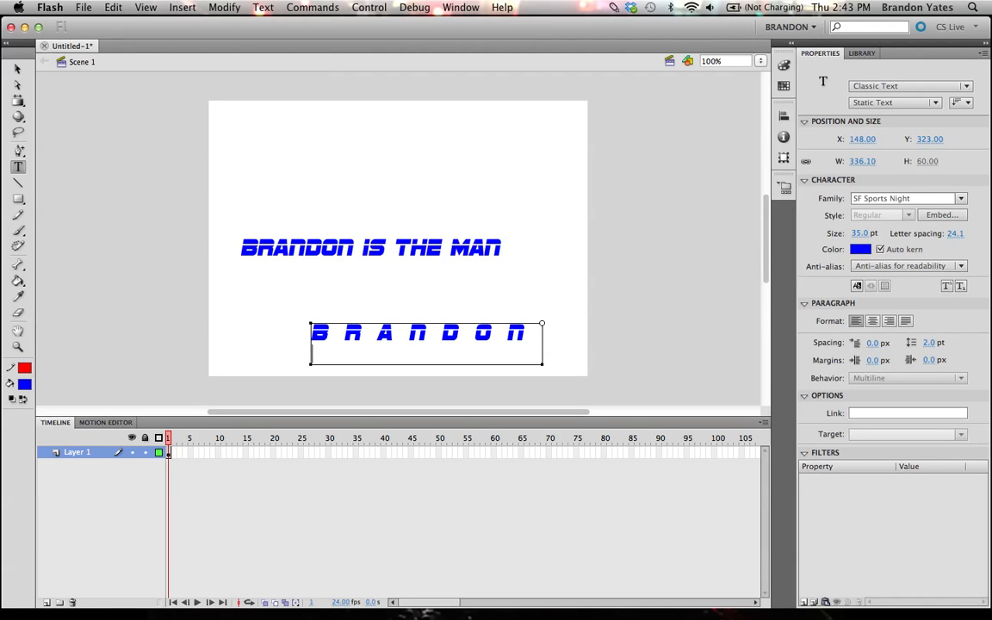
click(284, 277)
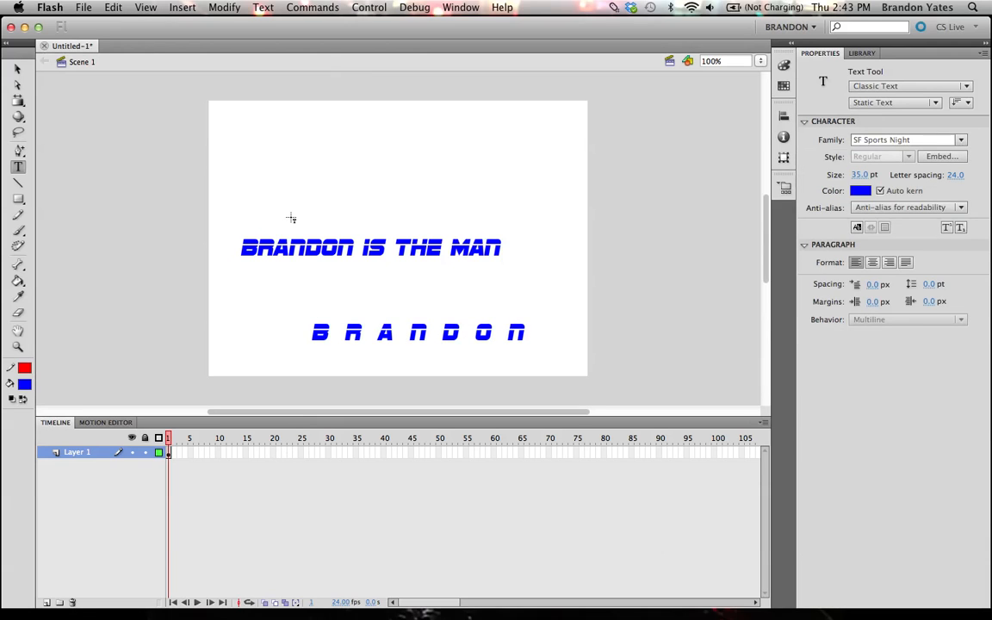
- Use Free Transform to enlarge the longer text to about 545 px wide and skew it horizontally to about 627 px overall
key(v)
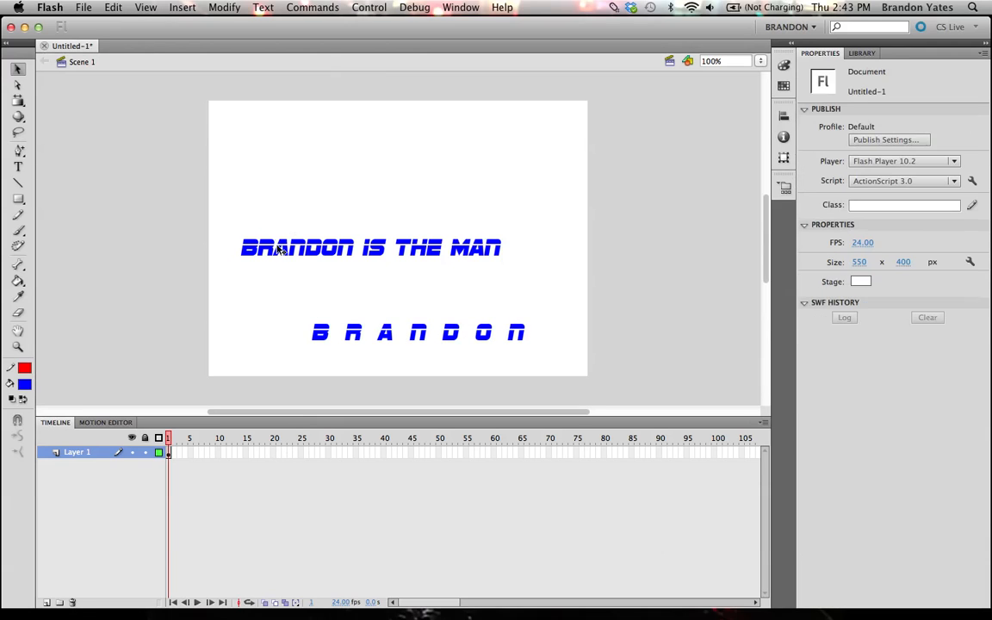
click(410, 246)
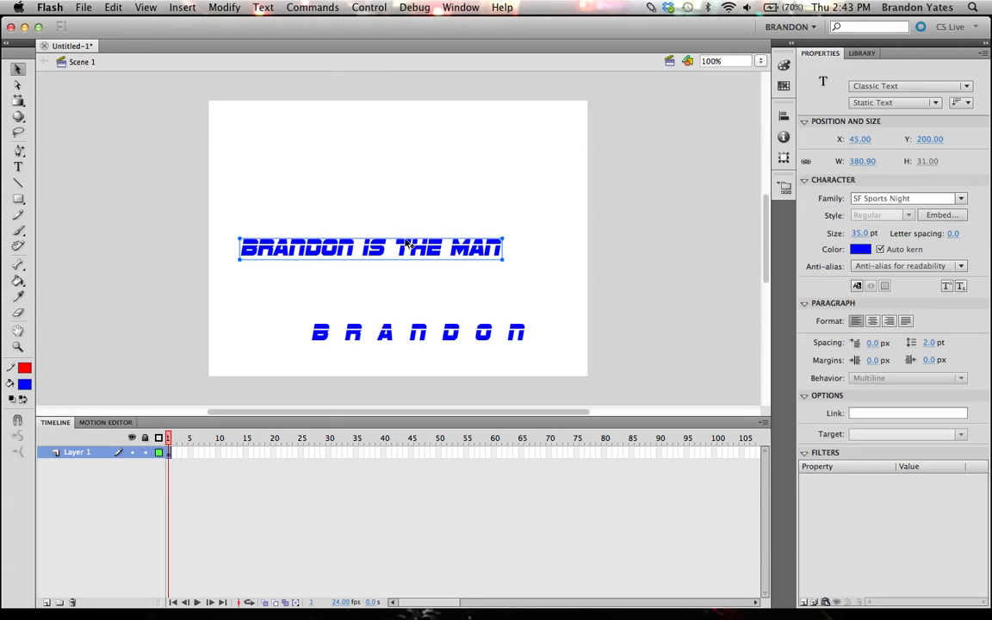
click(24, 105)
drag(23, 105, 25, 100)
click(44, 100)
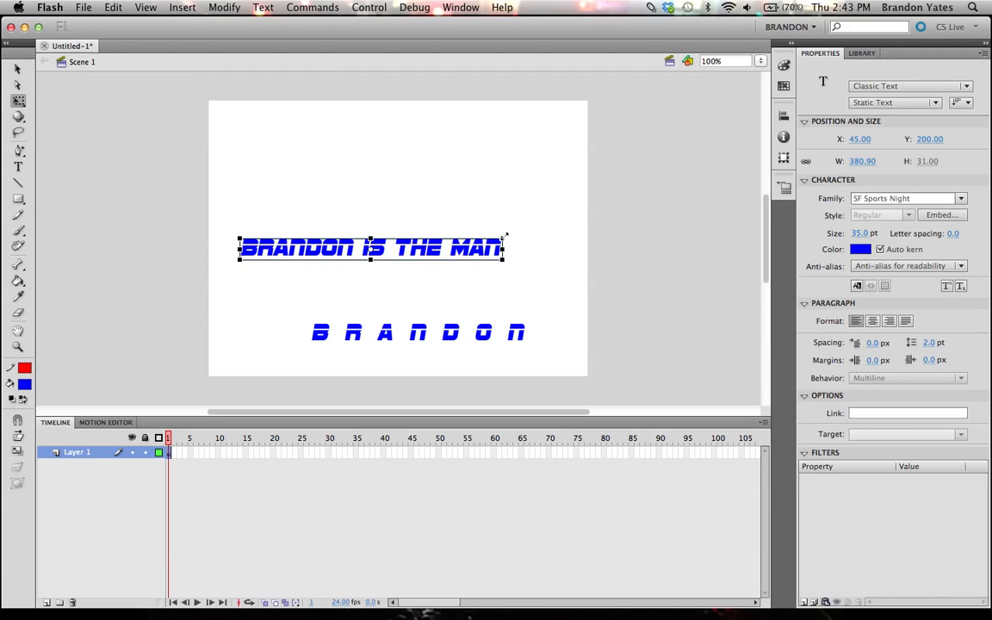
drag(504, 239, 563, 194)
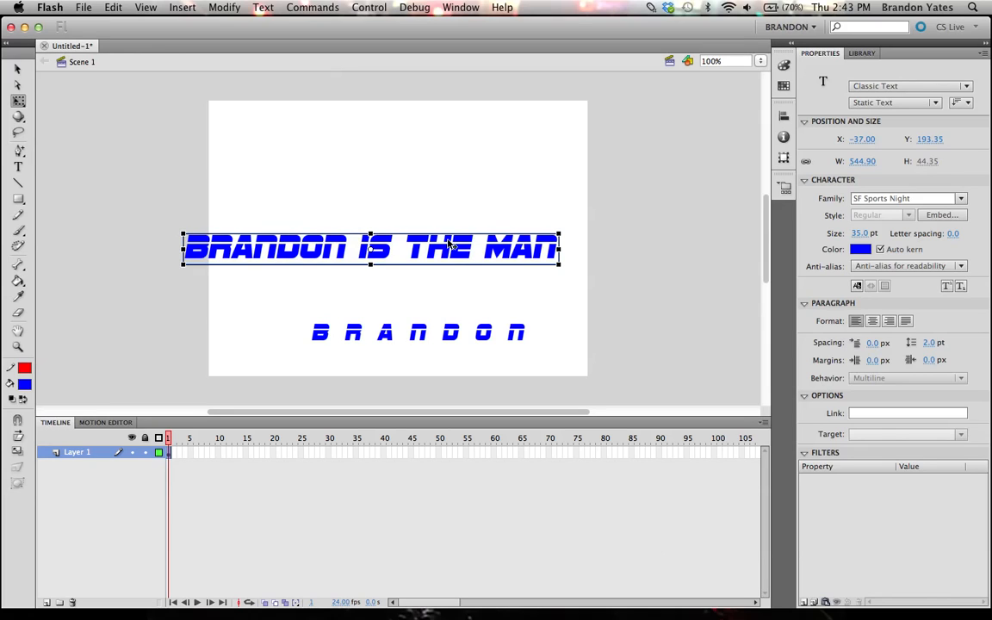
drag(450, 231, 477, 232)
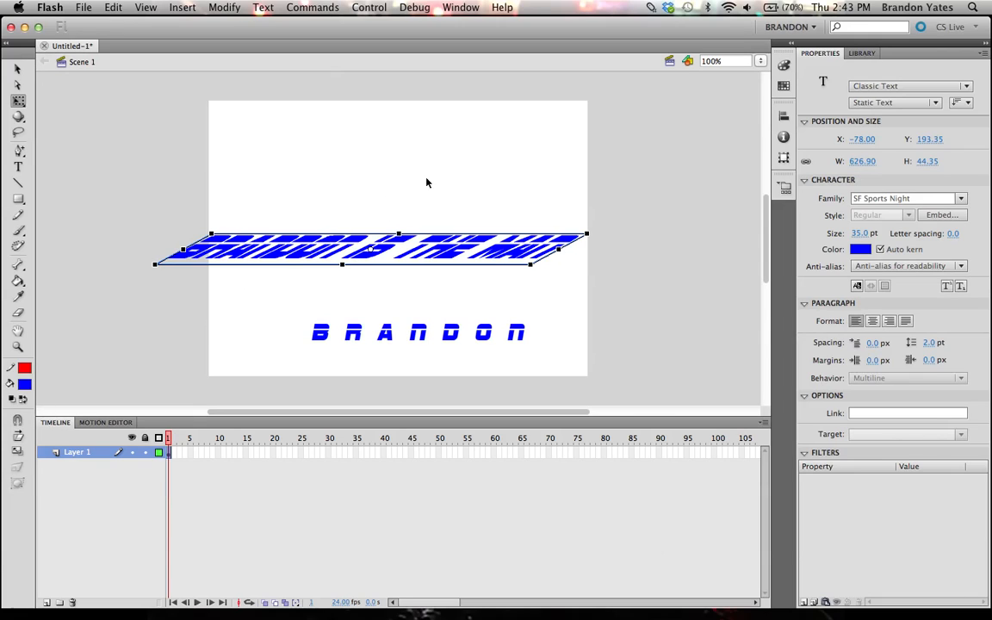
- Delete the skewed text and the widely spaced name from the stage
key(Delete)
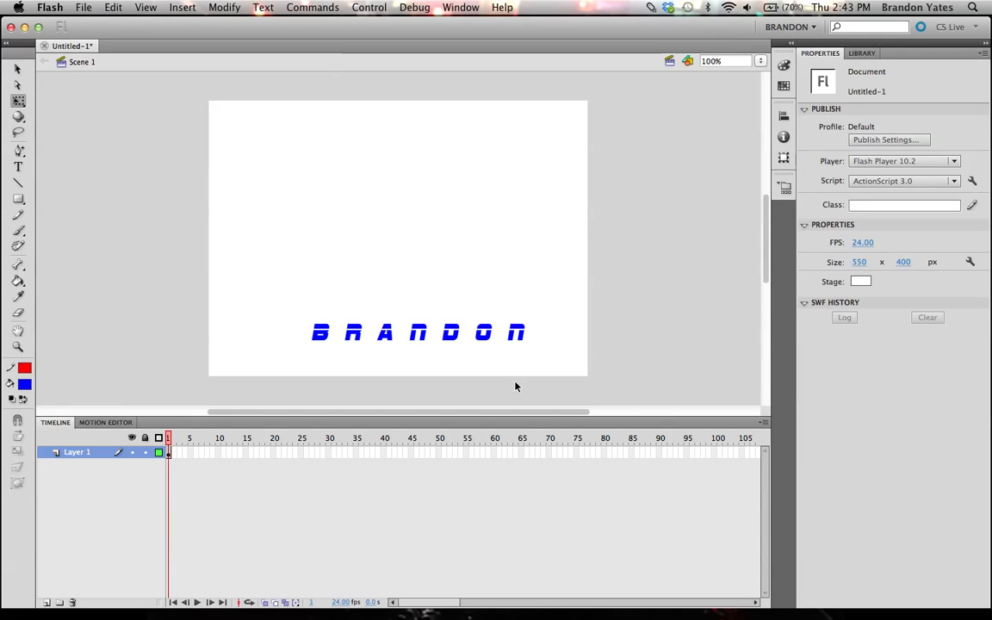
key(v)
click(479, 335)
key(Delete)
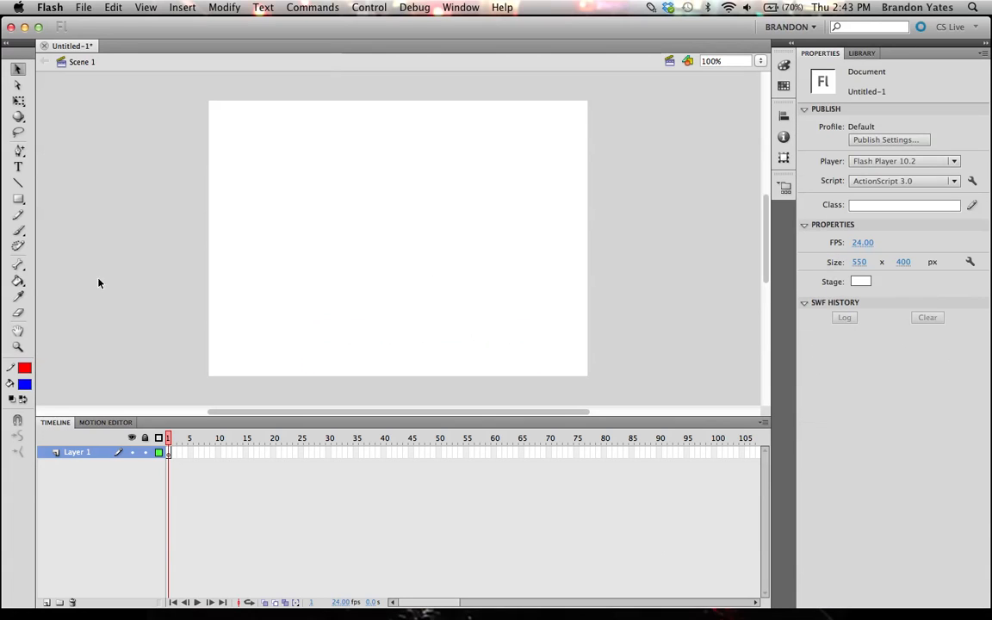
- Draw a looping red scribble, an open U-shaped curve and a hooked line with the Pencil tool
click(20, 220)
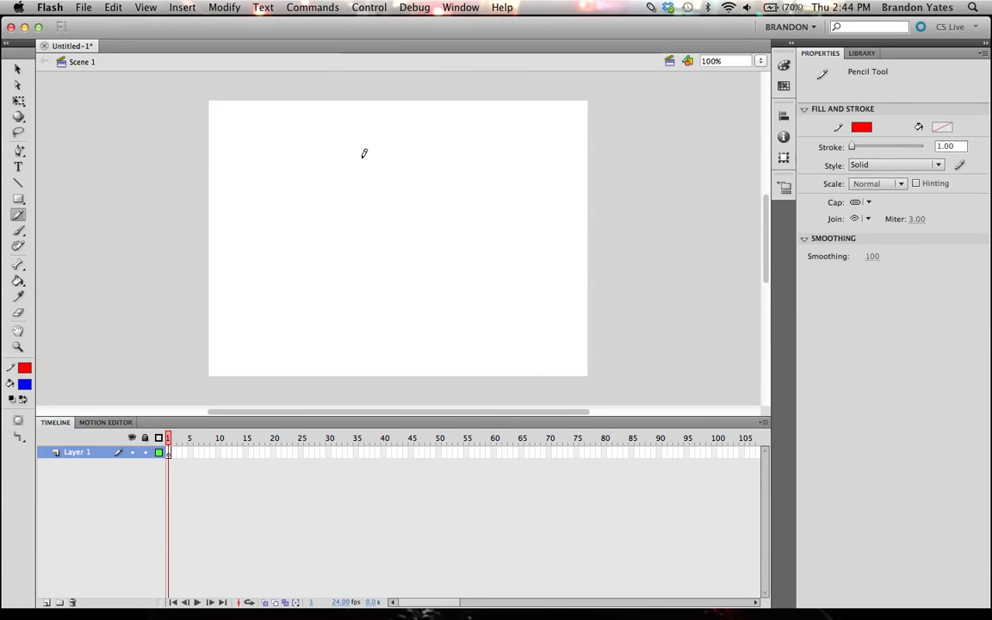
mouse_move(363, 156)
mouse_down()
mouse_move(296, 267)
mouse_move(275, 250)
mouse_move(332, 233)
mouse_move(374, 245)
mouse_move(385, 191)
mouse_move(289, 224)
mouse_move(287, 146)
mouse_move(323, 210)
mouse_move(396, 217)
mouse_move(329, 186)
mouse_move(379, 169)
mouse_move(327, 184)
mouse_move(369, 211)
mouse_move(349, 164)
mouse_up()
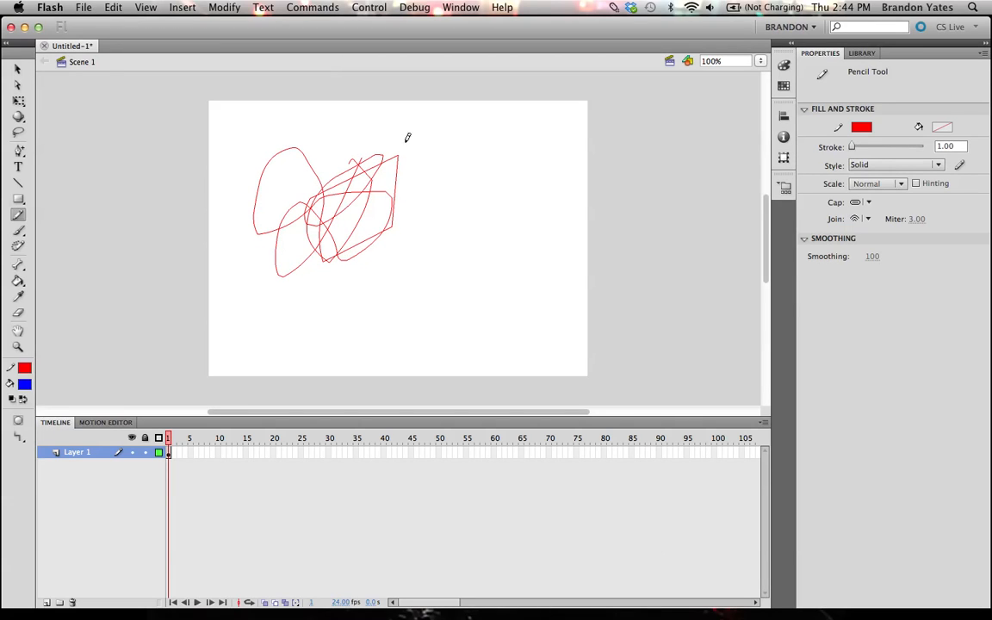
mouse_move(413, 140)
mouse_down()
mouse_move(461, 229)
mouse_move(457, 140)
mouse_up()
mouse_move(421, 247)
mouse_down()
mouse_move(425, 296)
mouse_move(371, 346)
mouse_up()
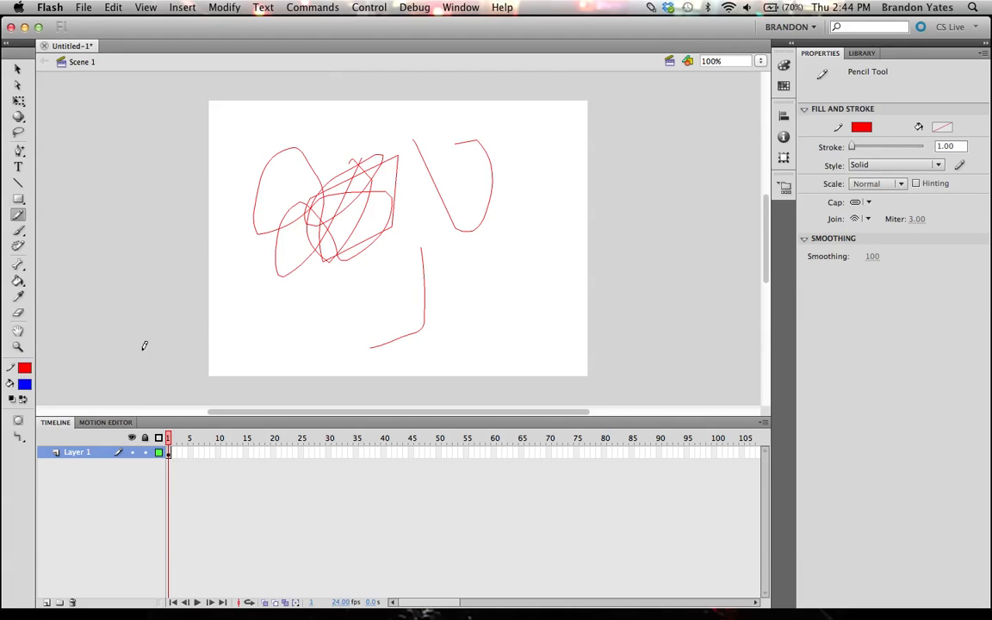
- Switch the Pencil mode to Smooth and back to Straighten
click(19, 437)
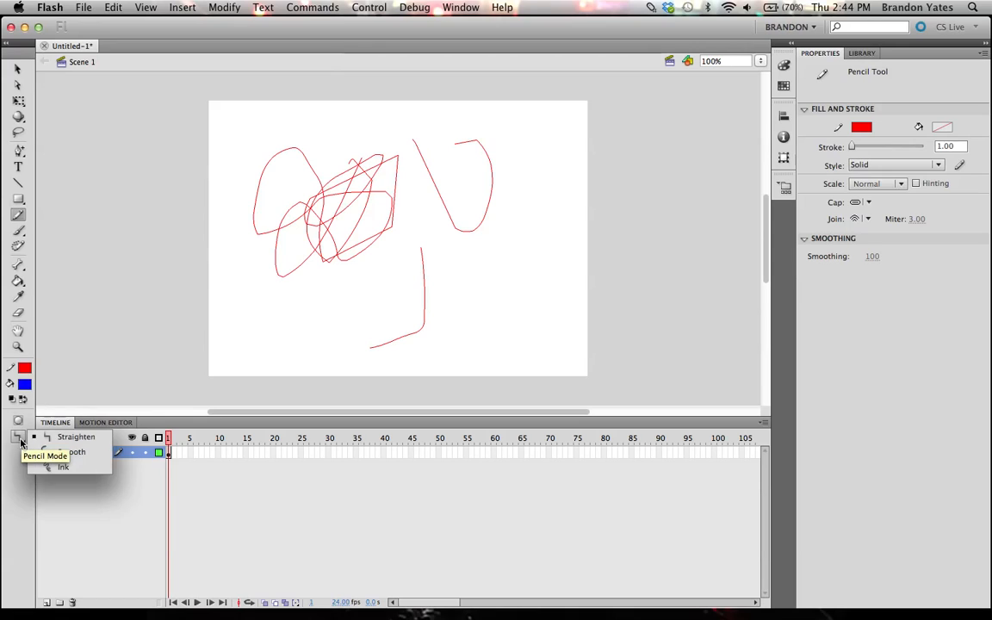
click(36, 452)
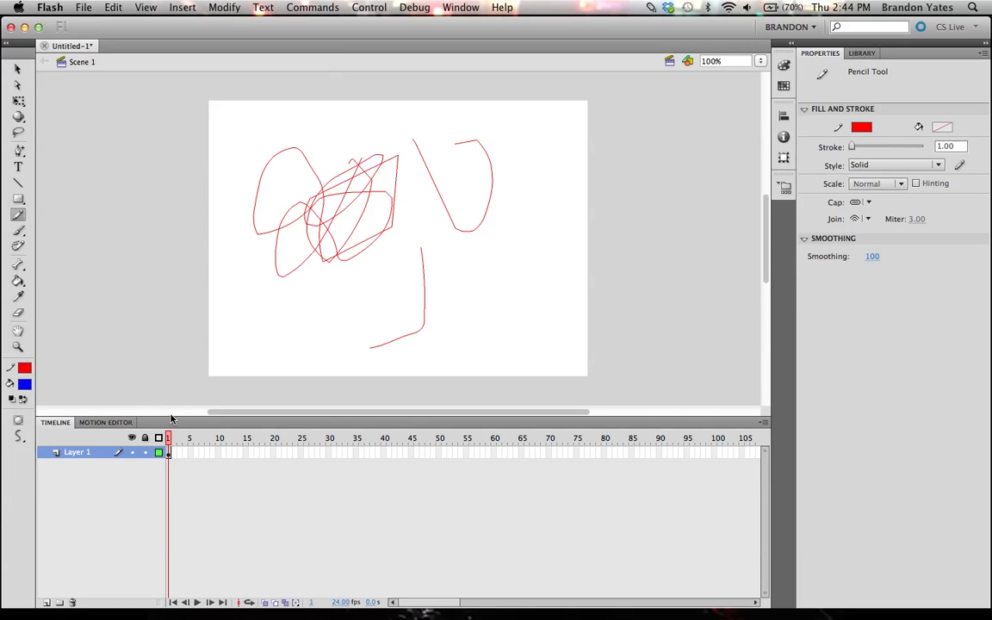
click(19, 438)
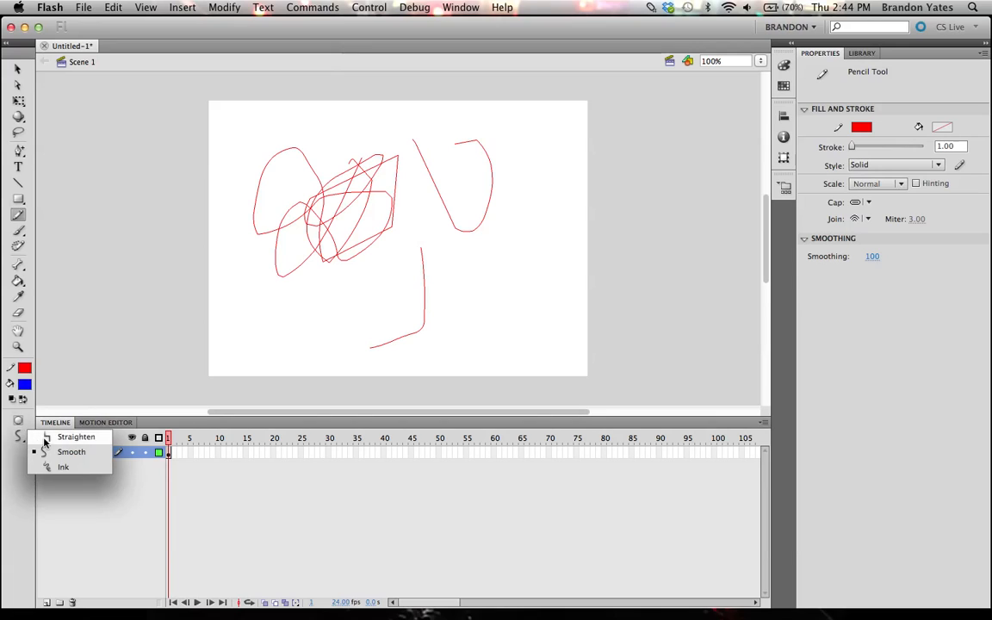
click(43, 437)
- Draw two long pencil strokes across the lower half of the stage and a steep one near its right edge
drag(214, 350, 401, 342)
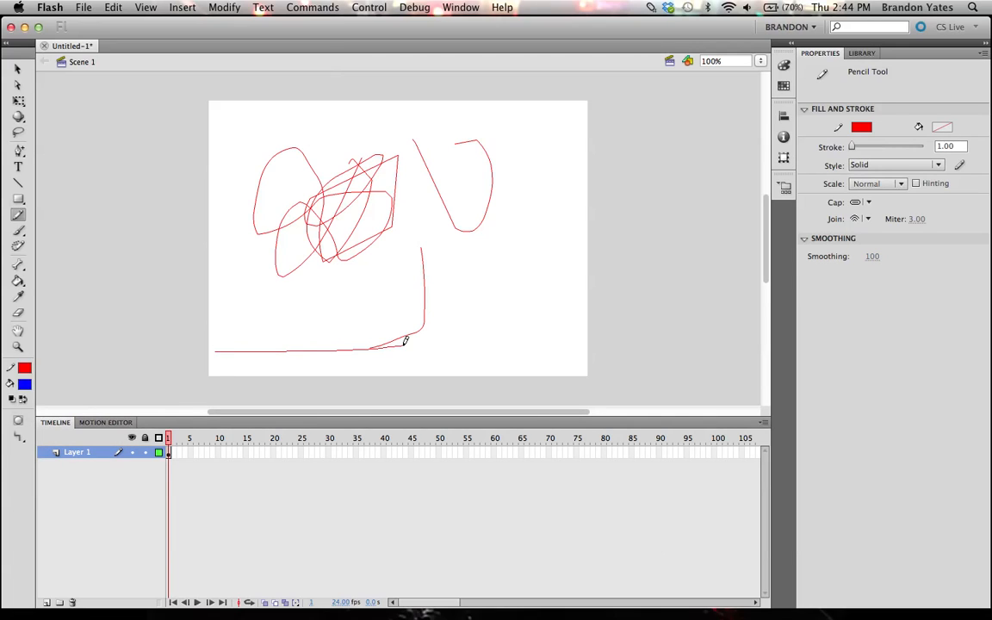
drag(229, 298, 482, 258)
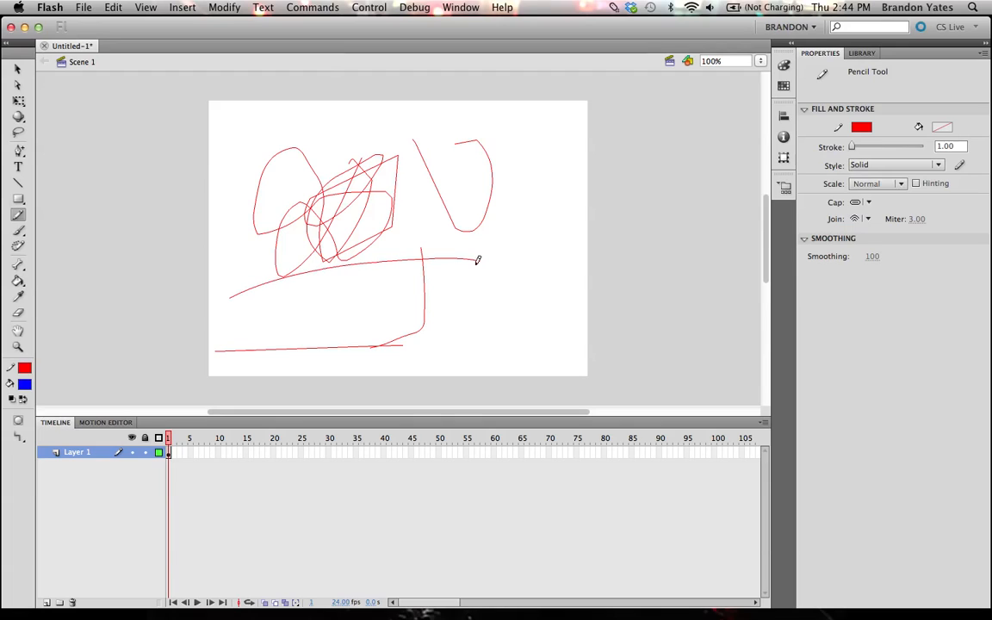
drag(539, 173, 525, 318)
- Reshape the open U-shaped curve by moving its anchor points with the Subselection tool
key(a)
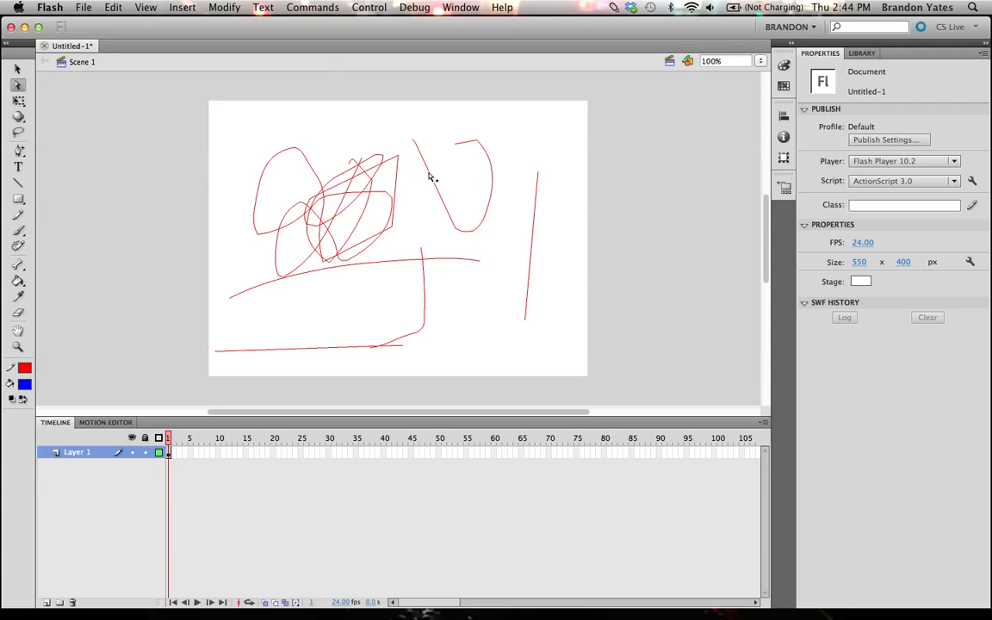
click(429, 176)
mouse_move(493, 203)
mouse_down()
mouse_move(510, 191)
mouse_move(492, 327)
mouse_move(446, 282)
mouse_move(487, 203)
mouse_up()
- Select all the pencil strokes on the stage and delete them
key(v)
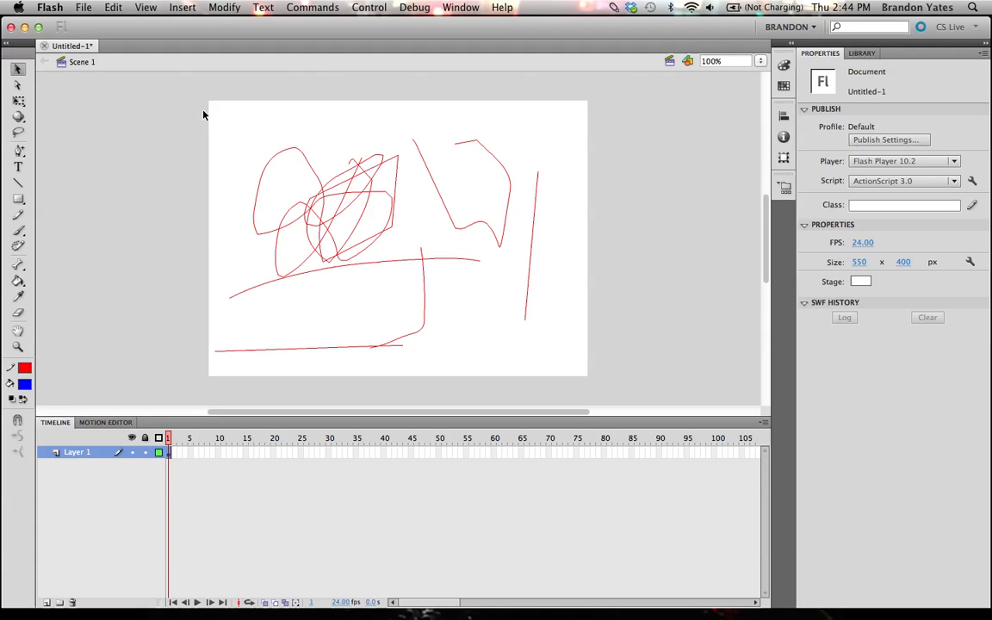
drag(174, 95, 593, 376)
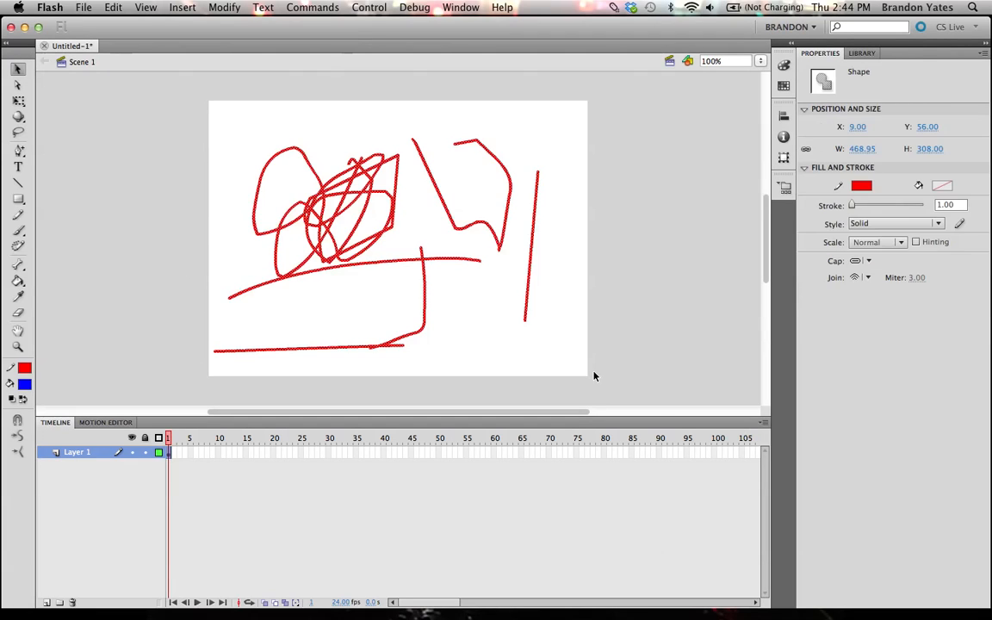
key(Delete)
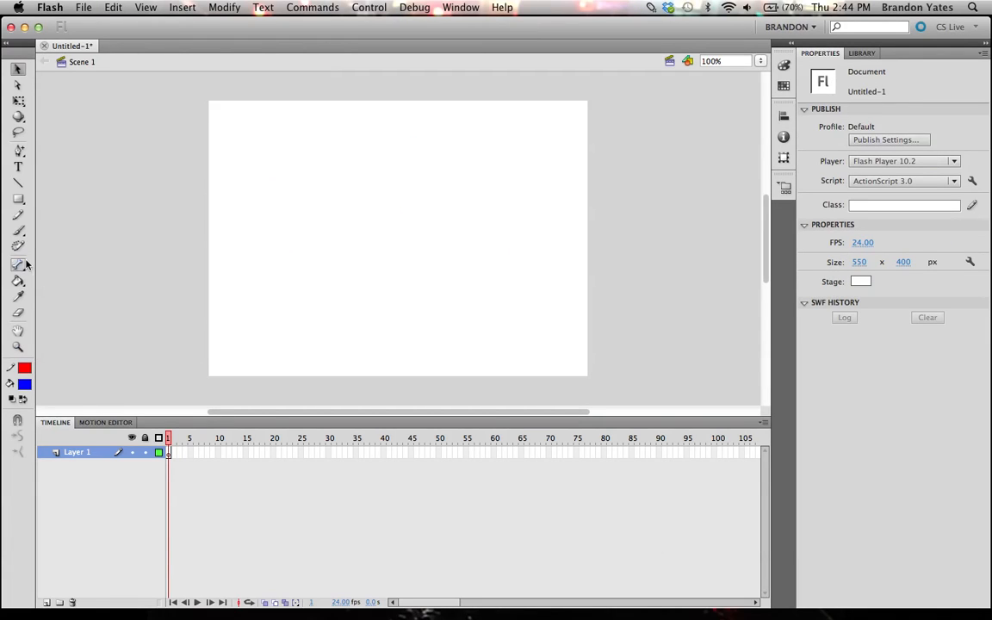
- Draw a nearly vertical red line left of the stage's center and bend its middle to the right into an arc
click(19, 185)
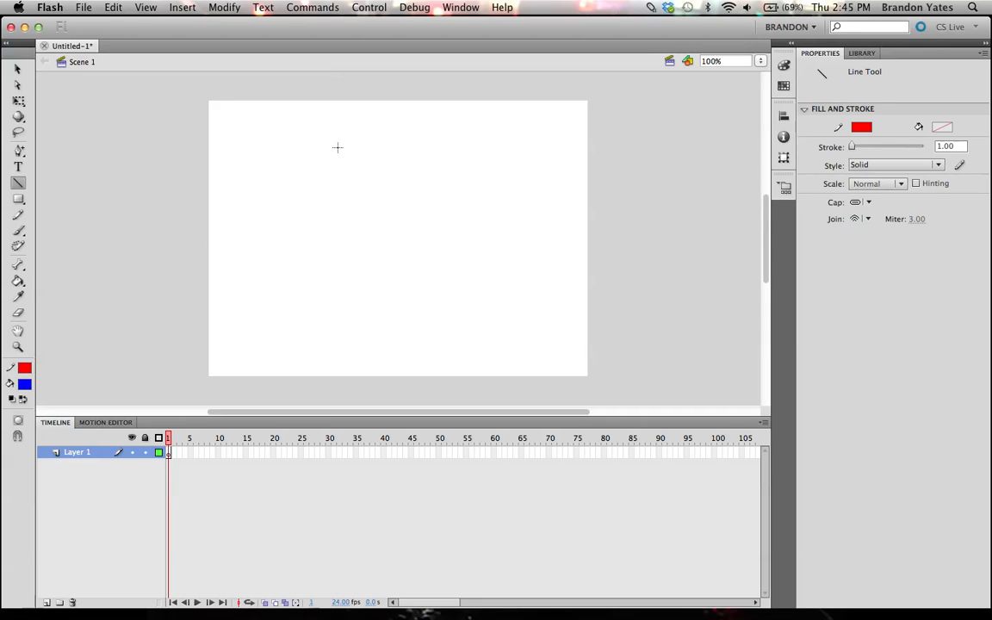
drag(339, 142, 337, 336)
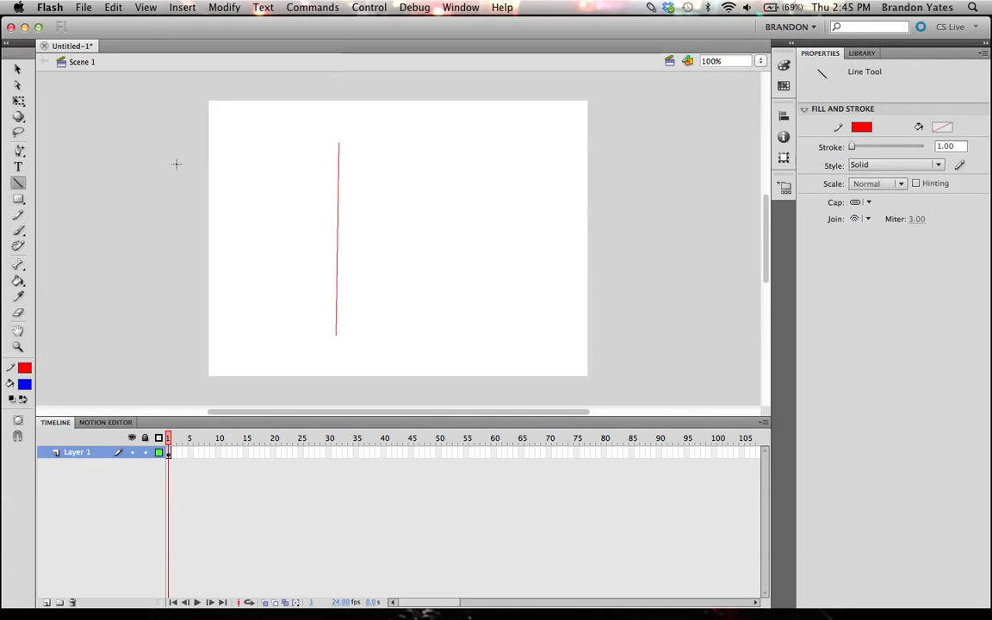
click(17, 69)
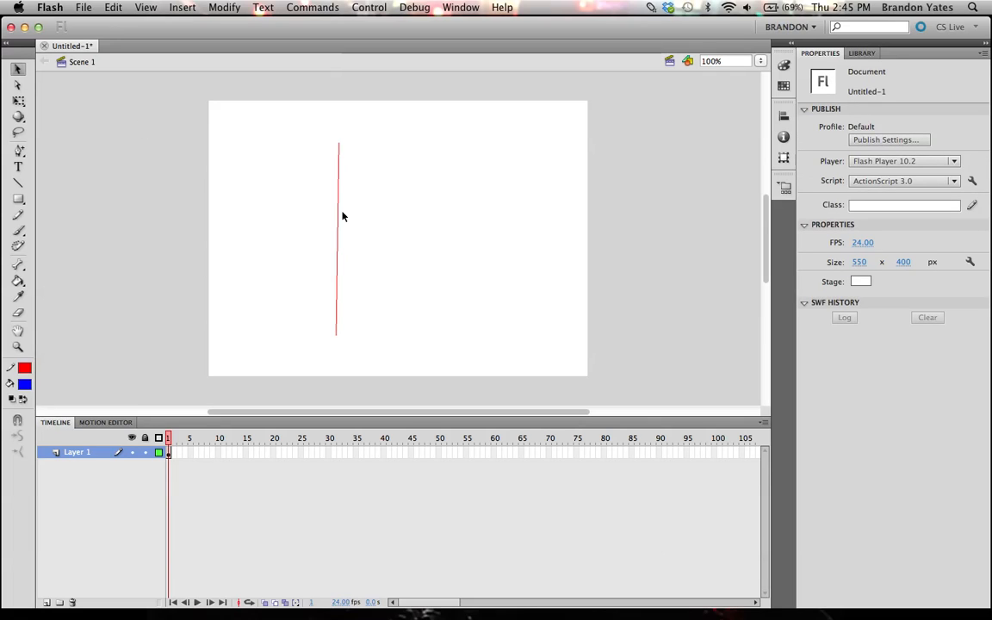
drag(341, 216, 381, 213)
- Show the arc's anchor points with the Subselection tool and pull the line into a shallower curve with the Selection tool
key(a)
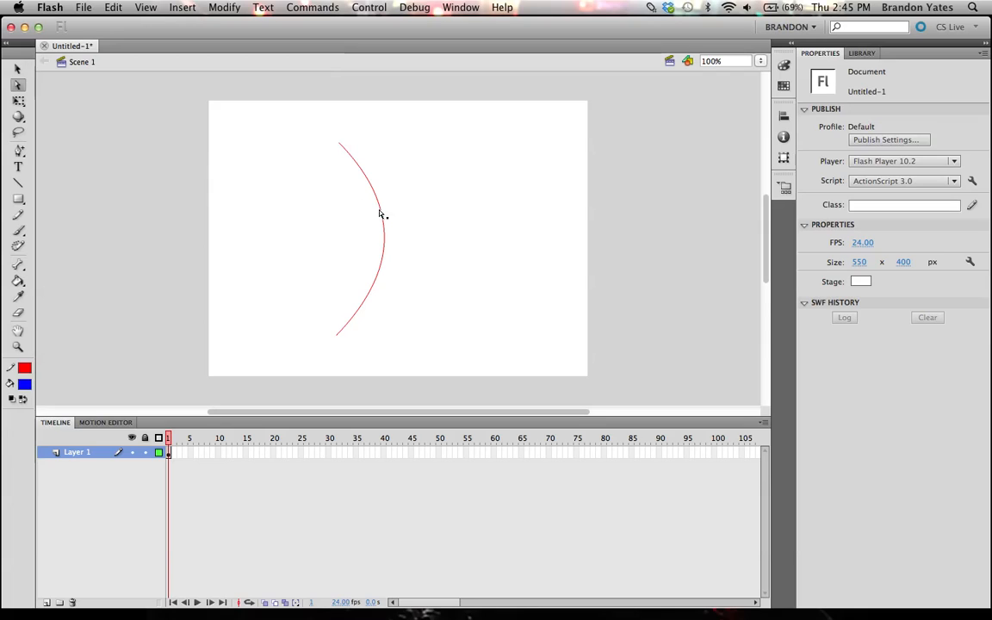
click(381, 211)
key(v)
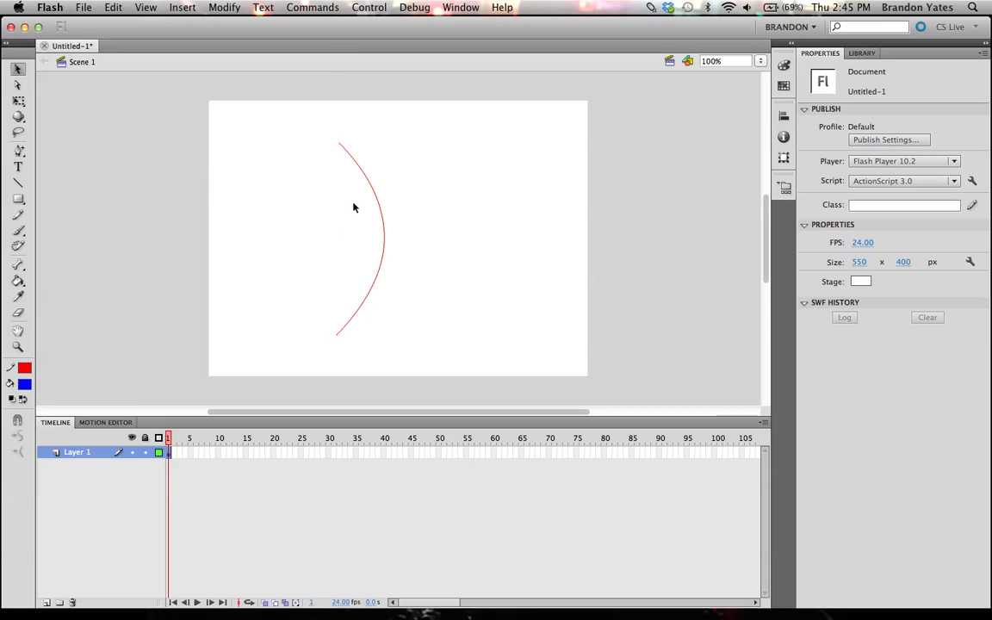
drag(384, 224, 422, 195)
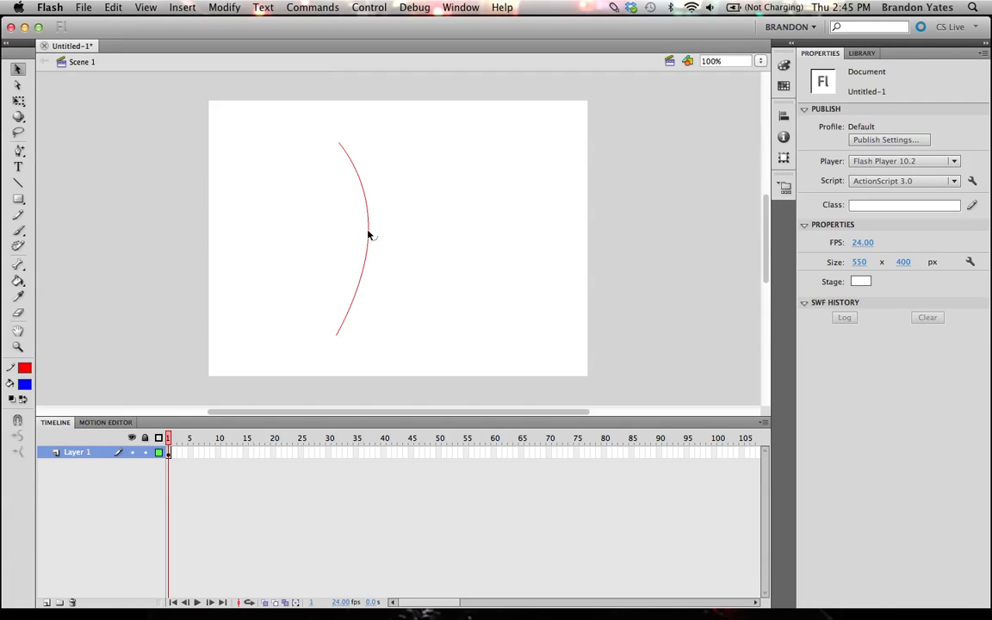
- Try to add an anchor point at the middle of the red arc with the Pen tool
click(19, 149)
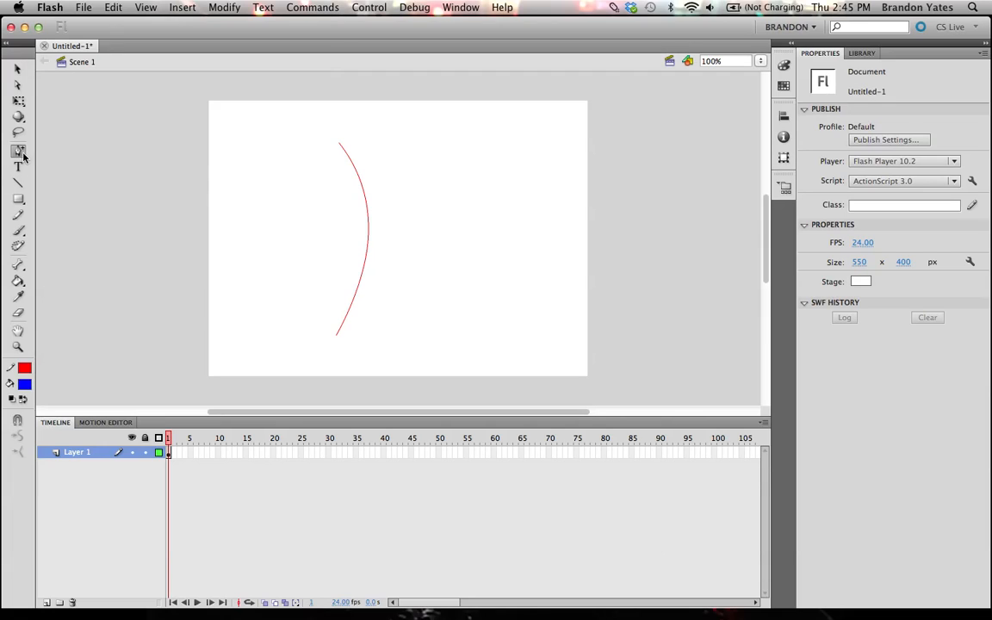
click(368, 234)
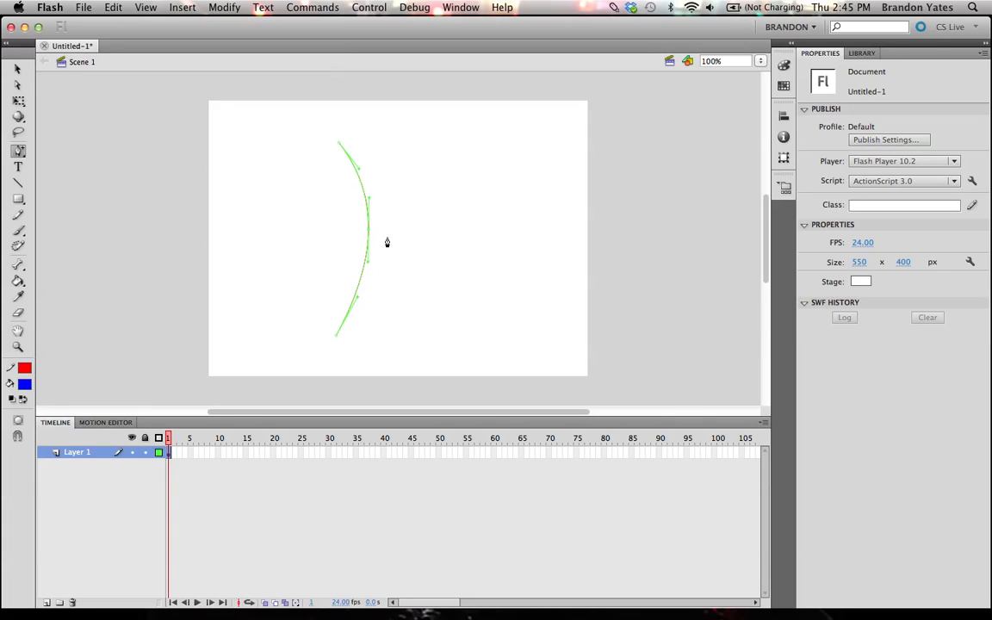
key(super+z)
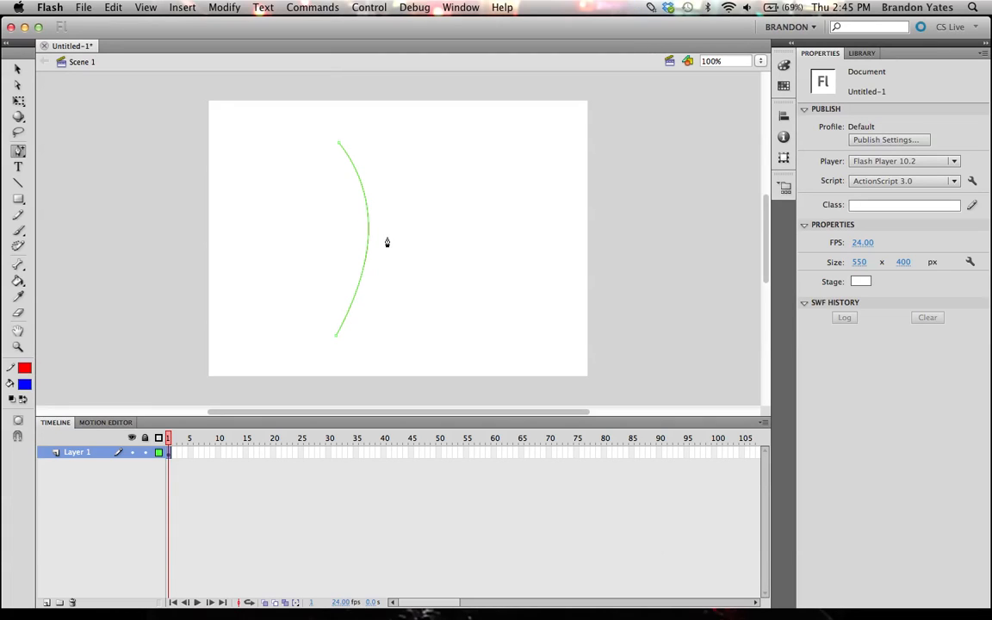
- Pull a sharp corner leftward out of the middle of the red arc with the Selection tool
key(v)
click(371, 237)
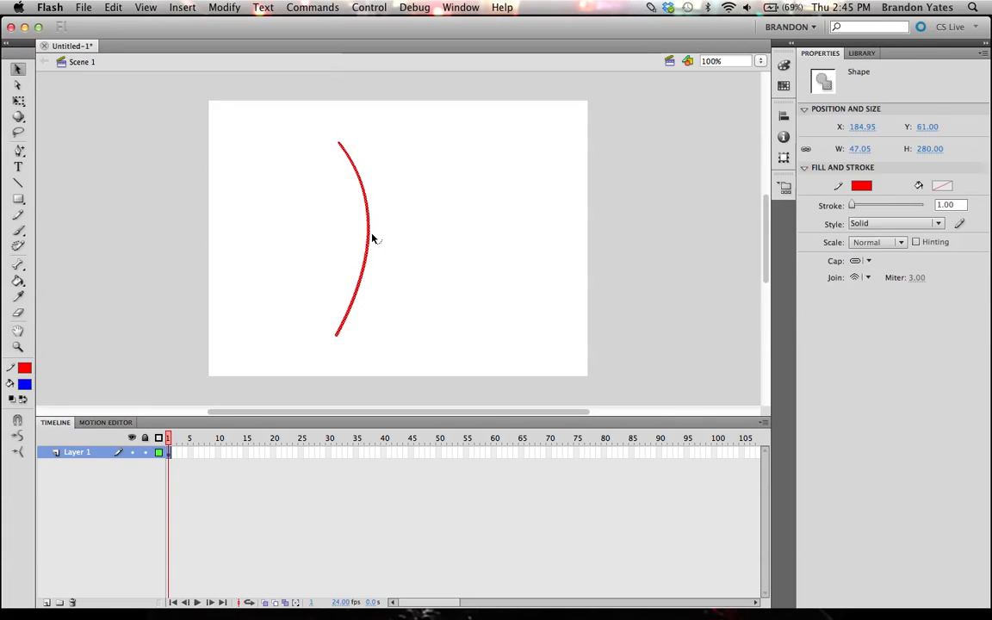
click(393, 237)
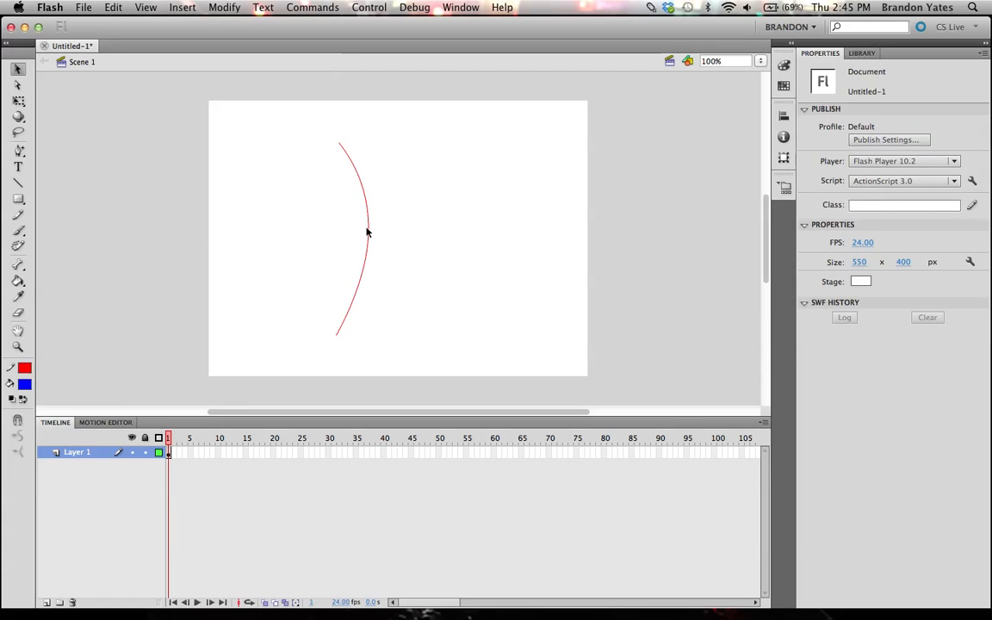
drag(370, 233, 311, 229)
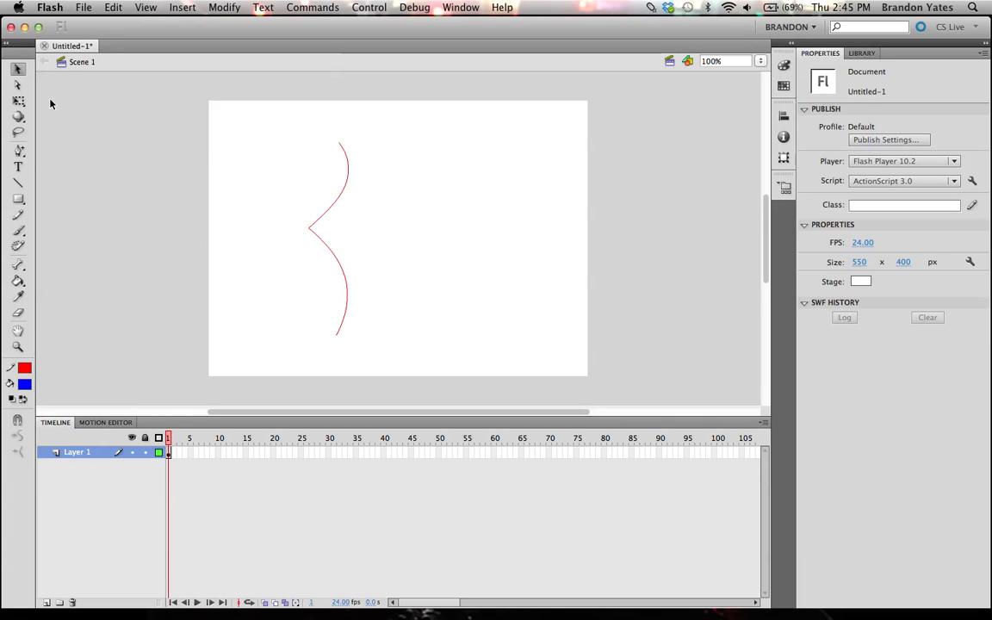
click(17, 84)
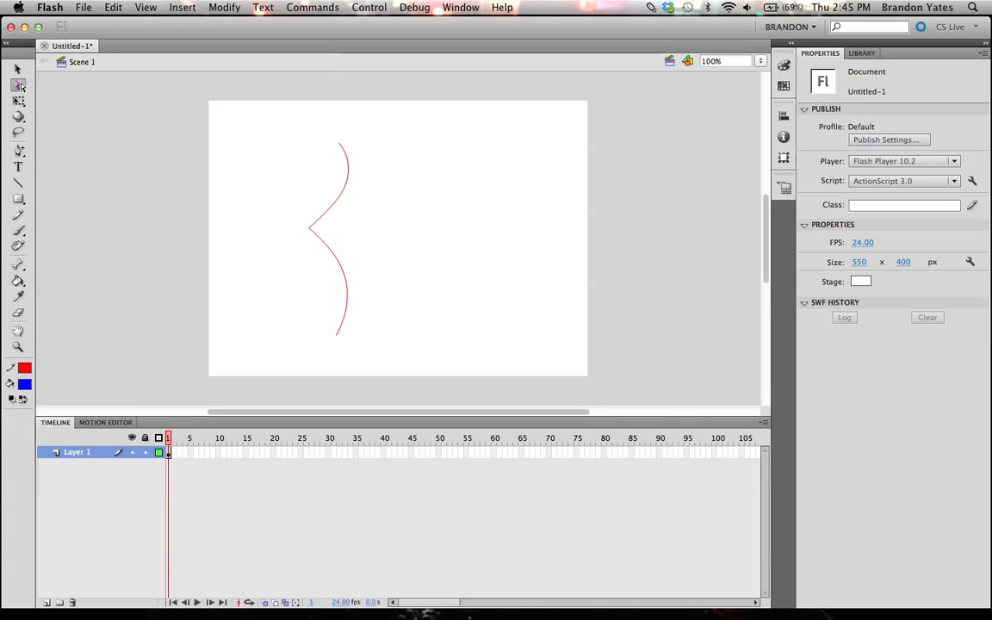
click(331, 251)
key(v)
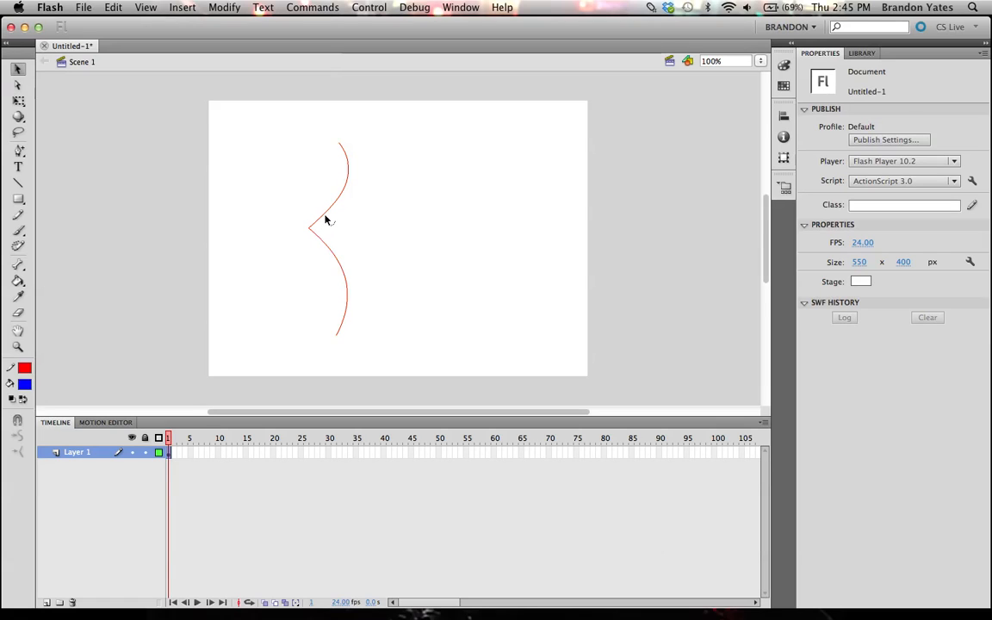
- Bend the cornered red line's segments into a winding S-like curve, and delete the whole line
drag(338, 202, 297, 207)
drag(336, 263, 359, 262)
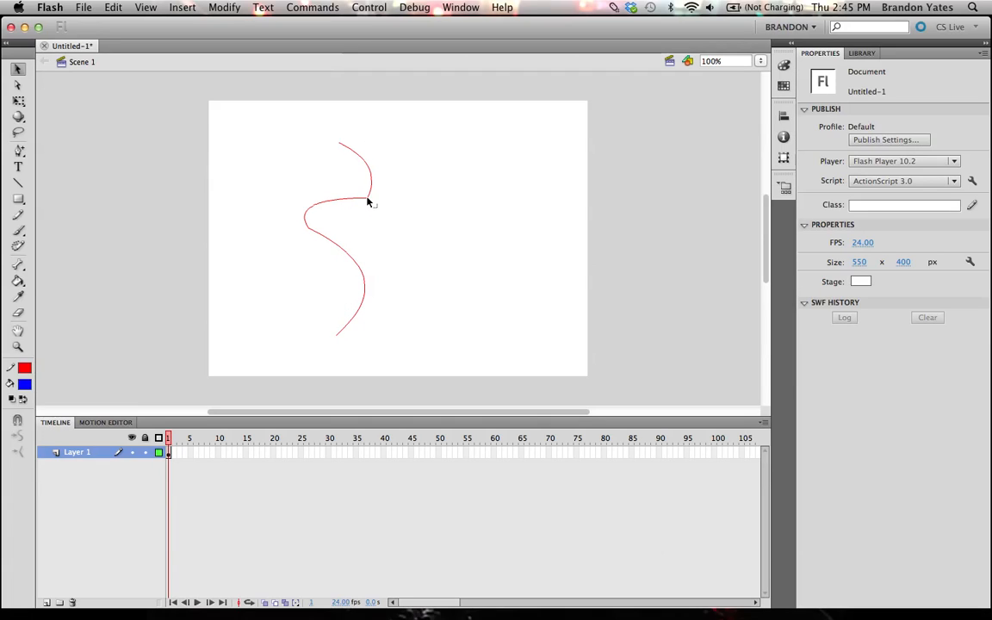
drag(368, 202, 353, 177)
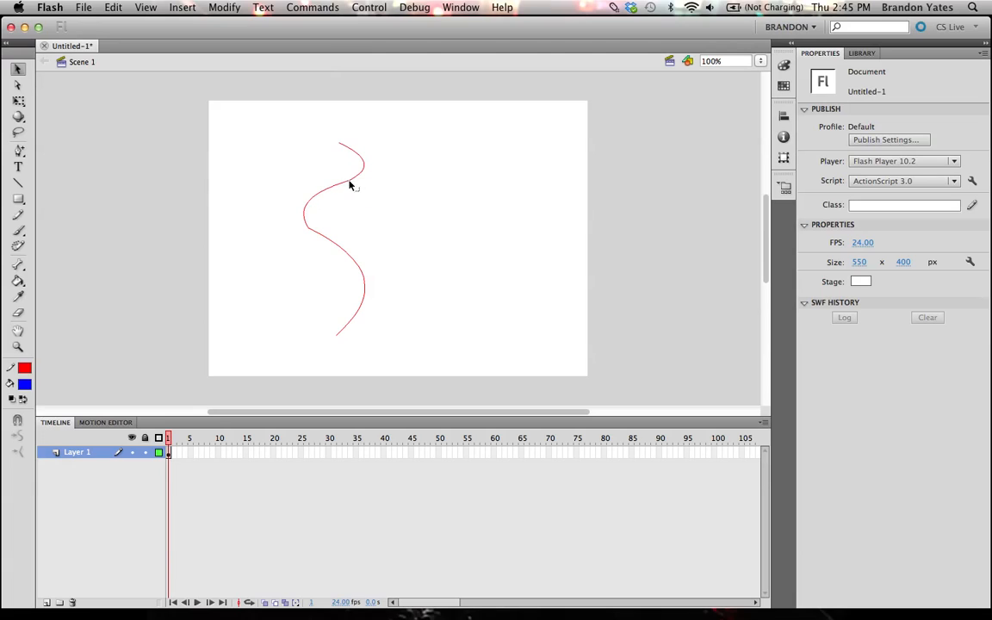
click(345, 256)
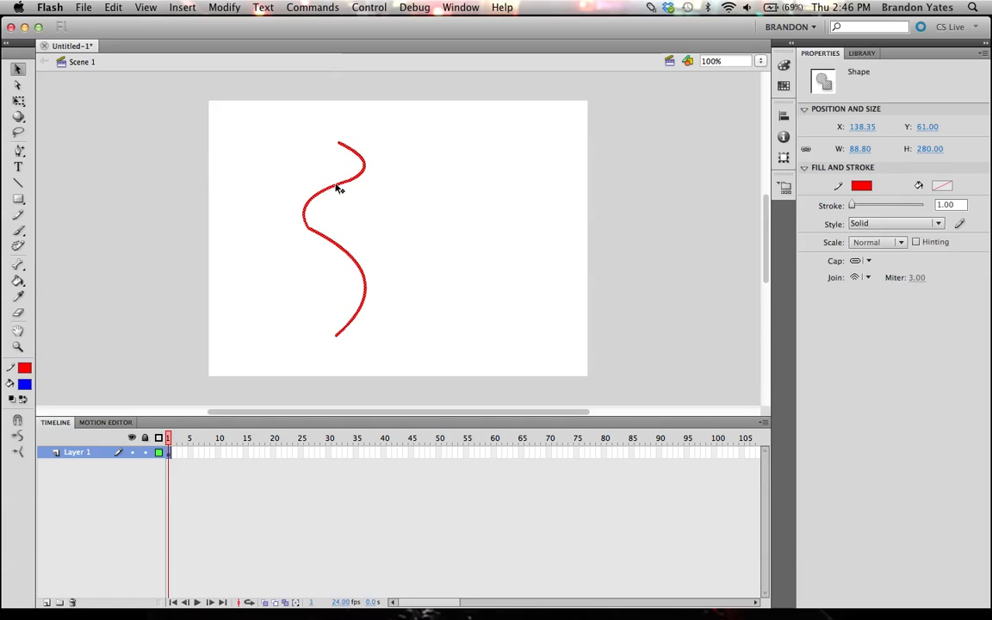
key(Delete)
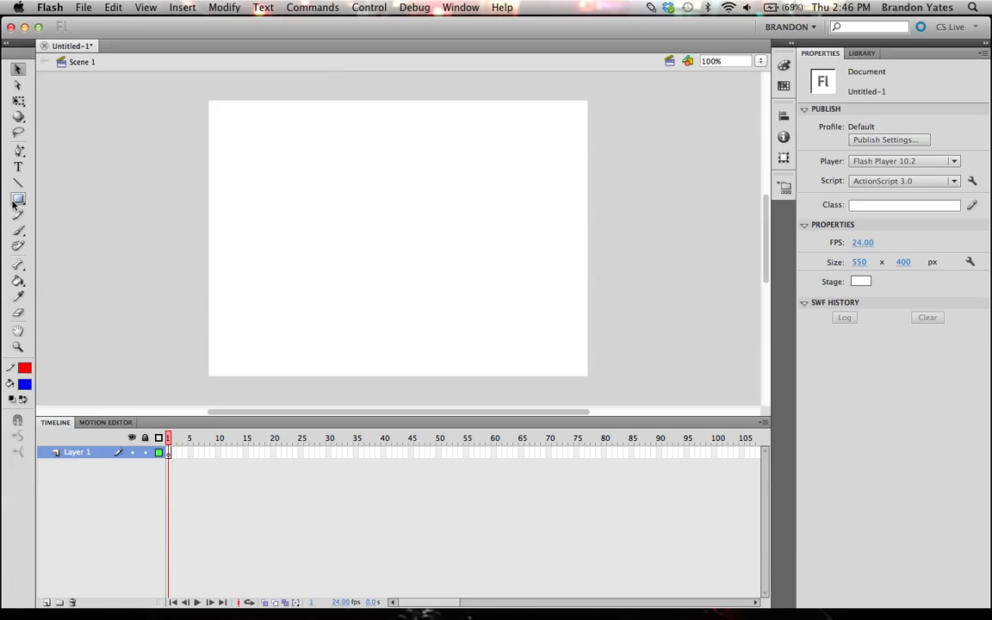
- Paint a blue diagonal stroke with the Brush tool, and paint further strokes with smoothing set to 60
click(14, 231)
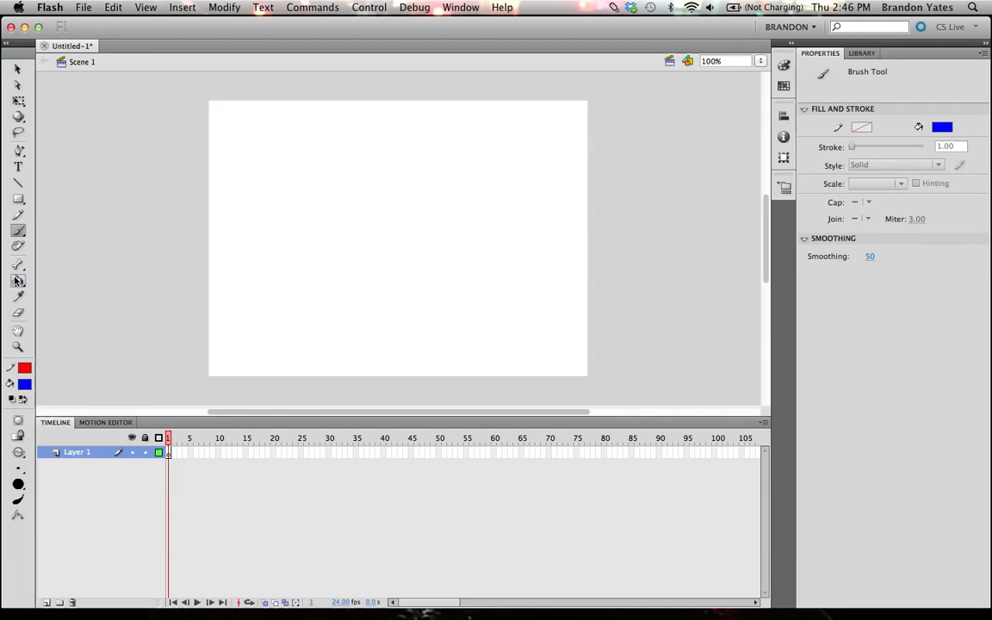
drag(428, 170, 313, 293)
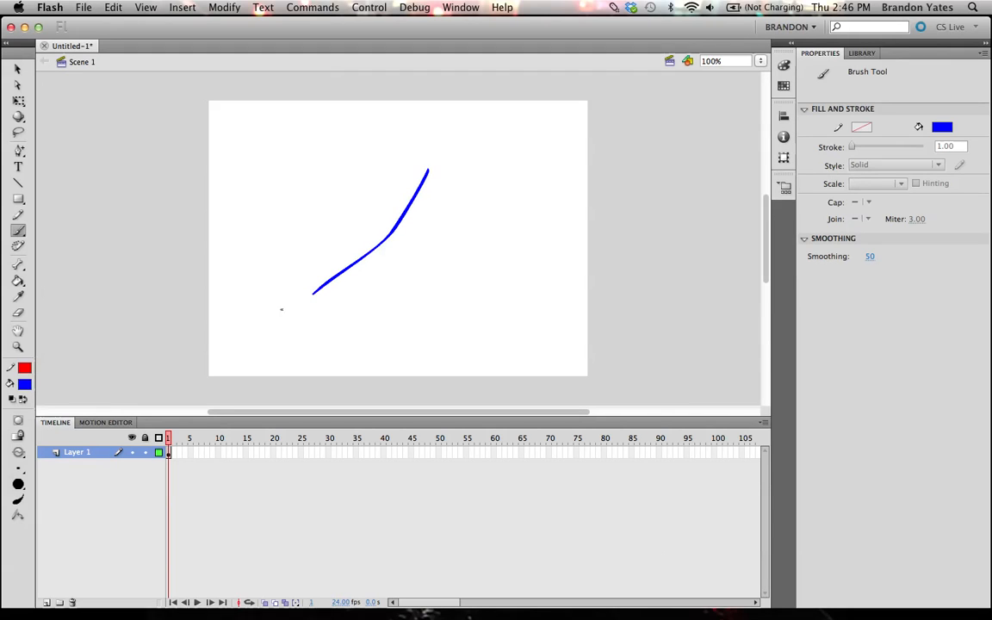
drag(871, 258, 894, 262)
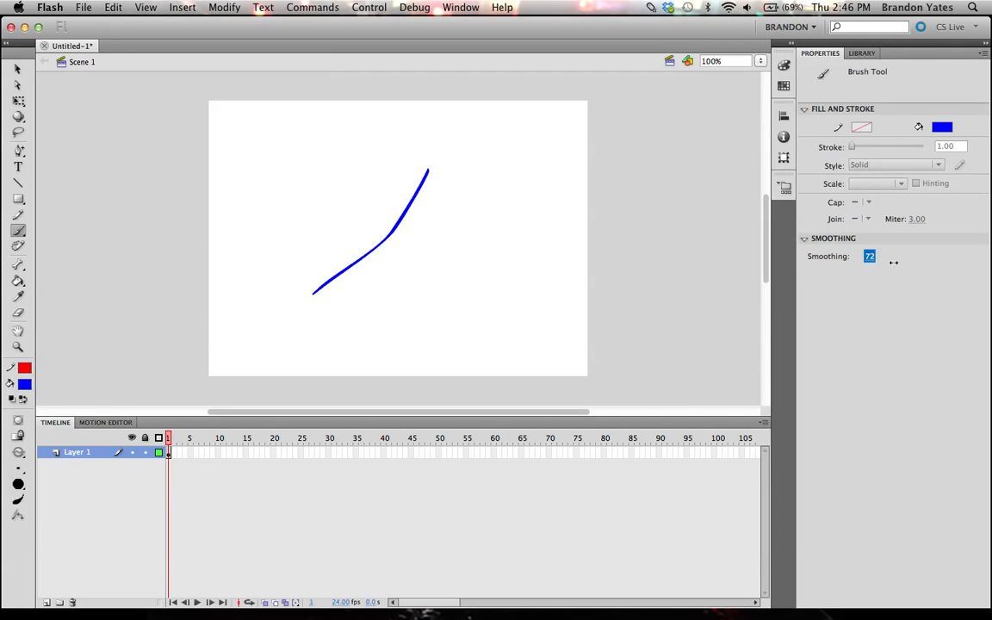
mouse_move(554, 175)
mouse_down()
mouse_move(529, 211)
mouse_move(440, 275)
mouse_up()
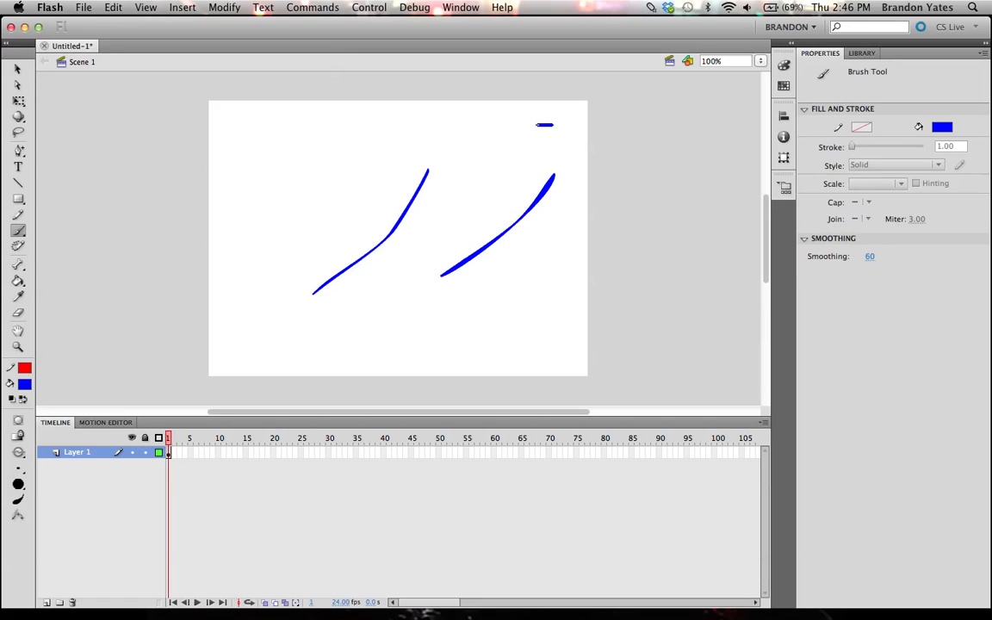
drag(552, 139, 34, 199)
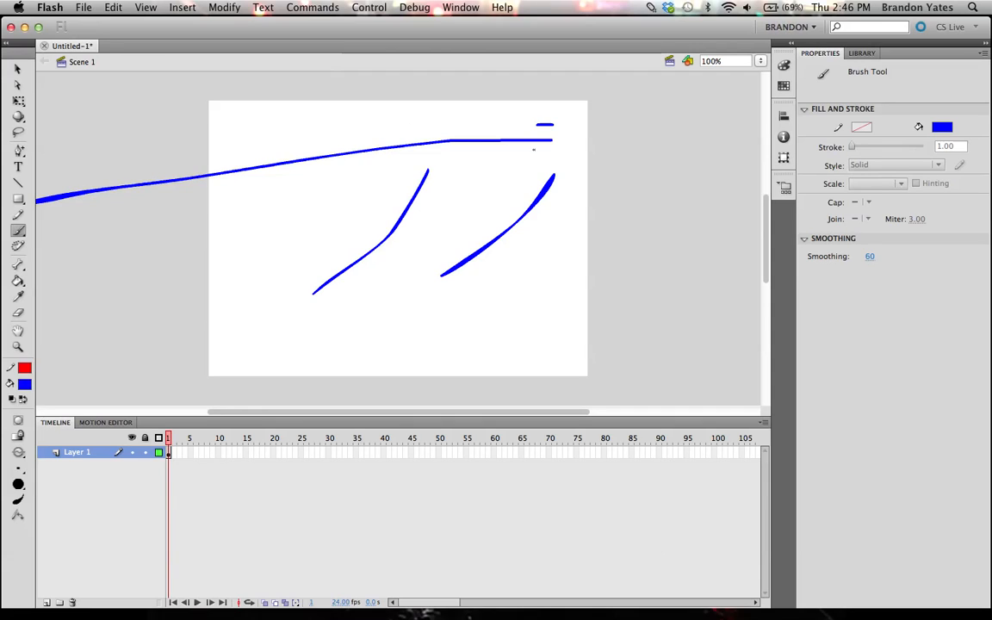
- Turn on pressure sensitivity for the brush and paint two blue strokes in the stage's lower left area
click(20, 504)
drag(241, 325, 308, 306)
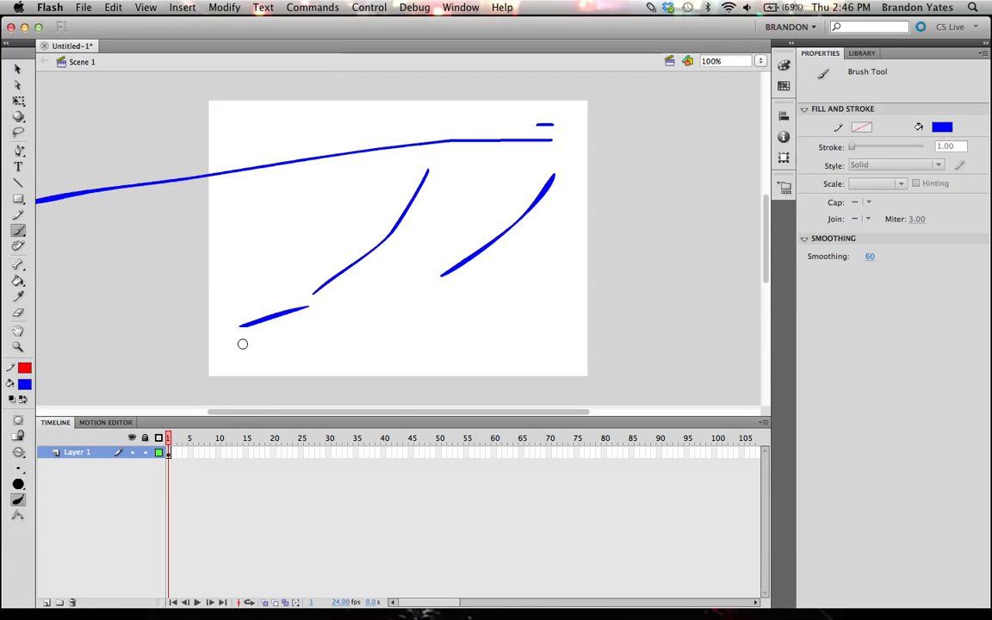
drag(245, 344, 401, 310)
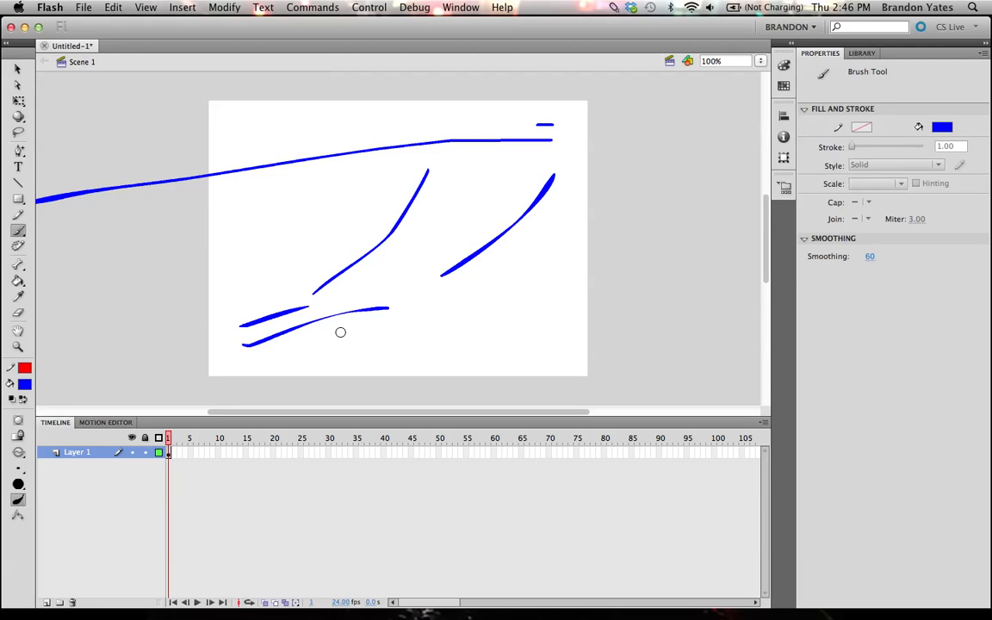
- Undo all the blue brush strokes to clear the stage
key(super+z)
key(super+z)
key(super+z)
key(super+z)
key(super+z)
key(super+z)
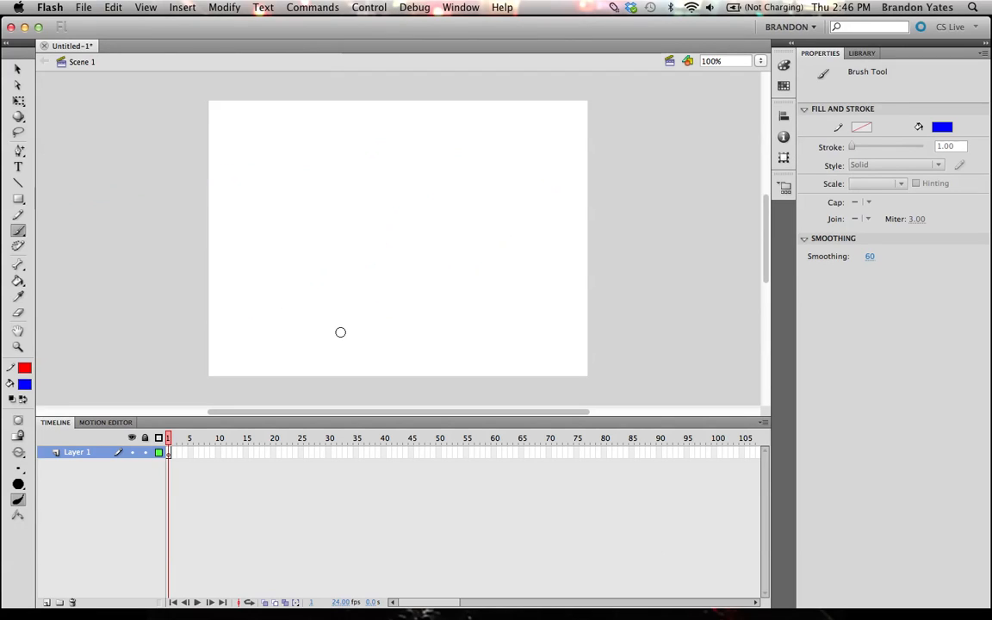
click(19, 468)
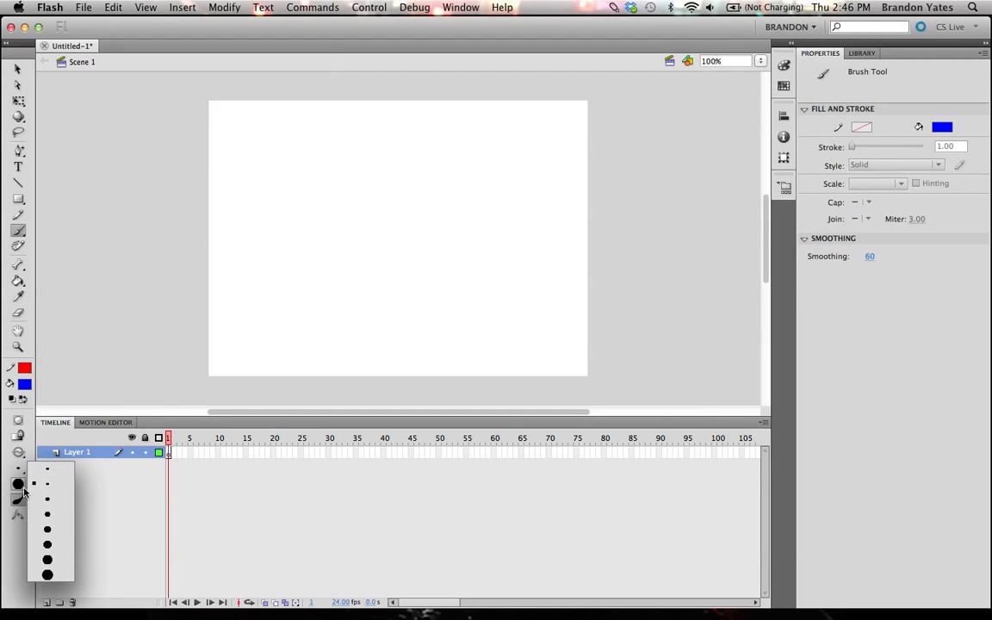
click(19, 487)
click(19, 488)
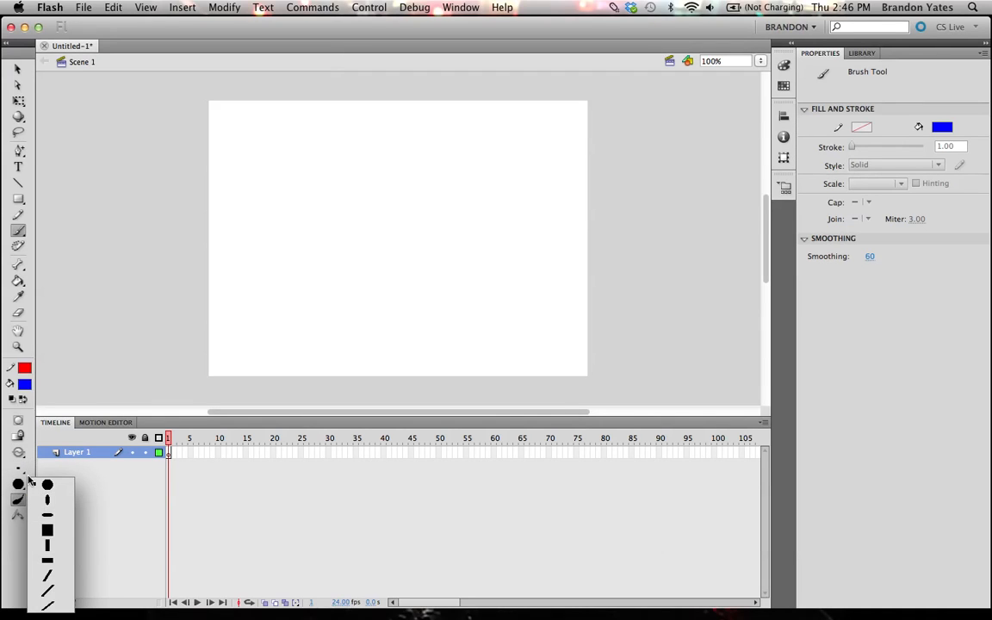
click(13, 552)
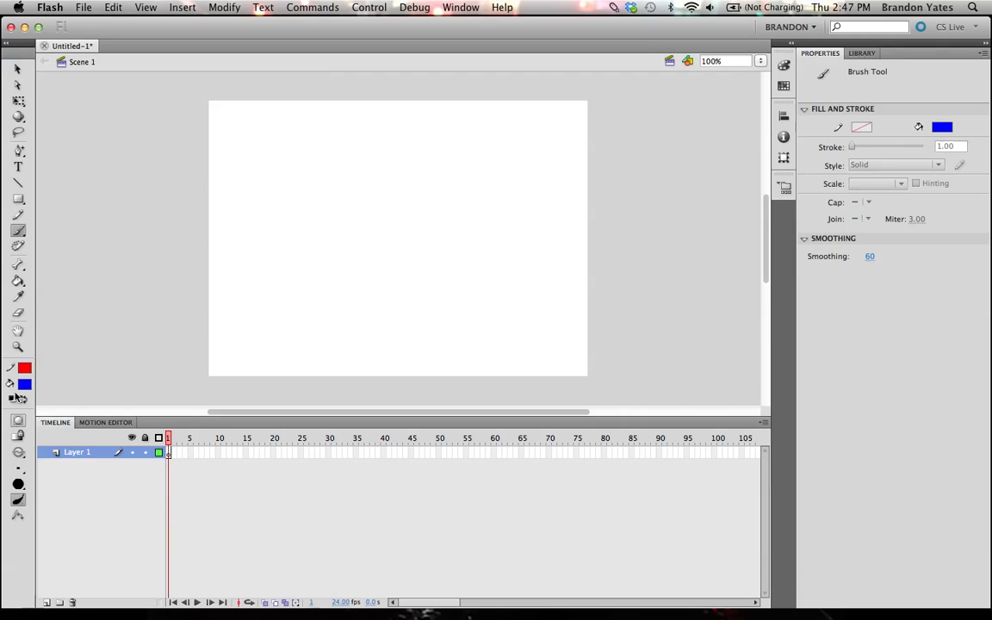
- Set the Deco tool to the Building Brush effect with the Skyscraper 1 type and building size 10
click(18, 247)
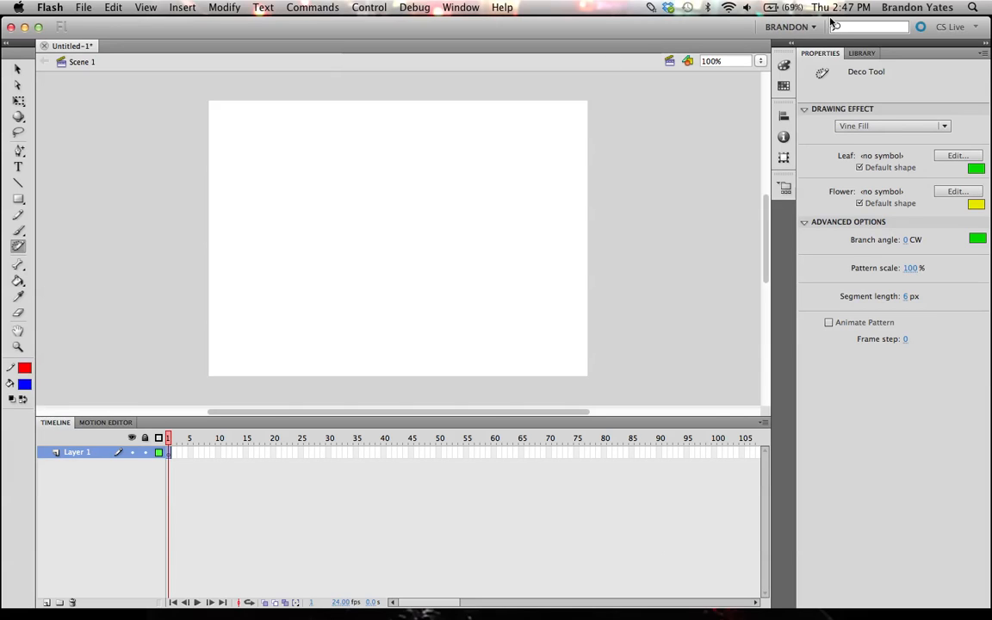
click(866, 127)
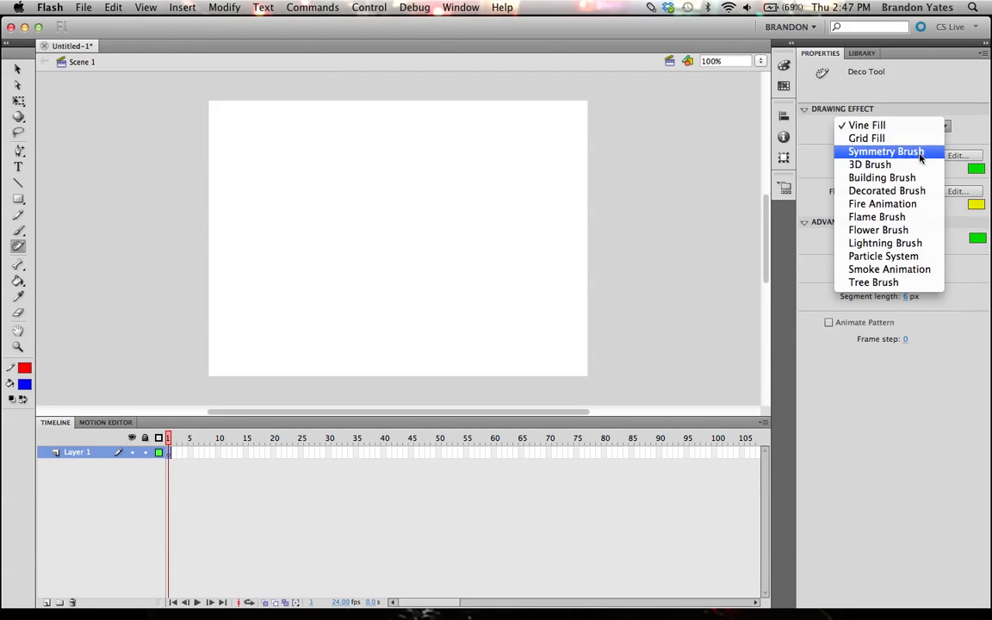
click(861, 177)
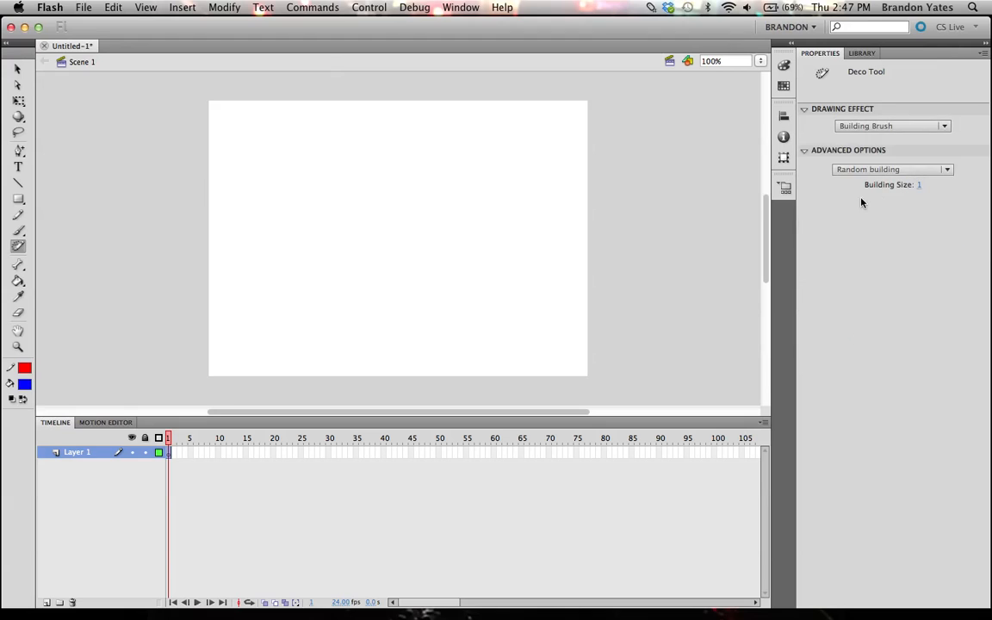
click(946, 170)
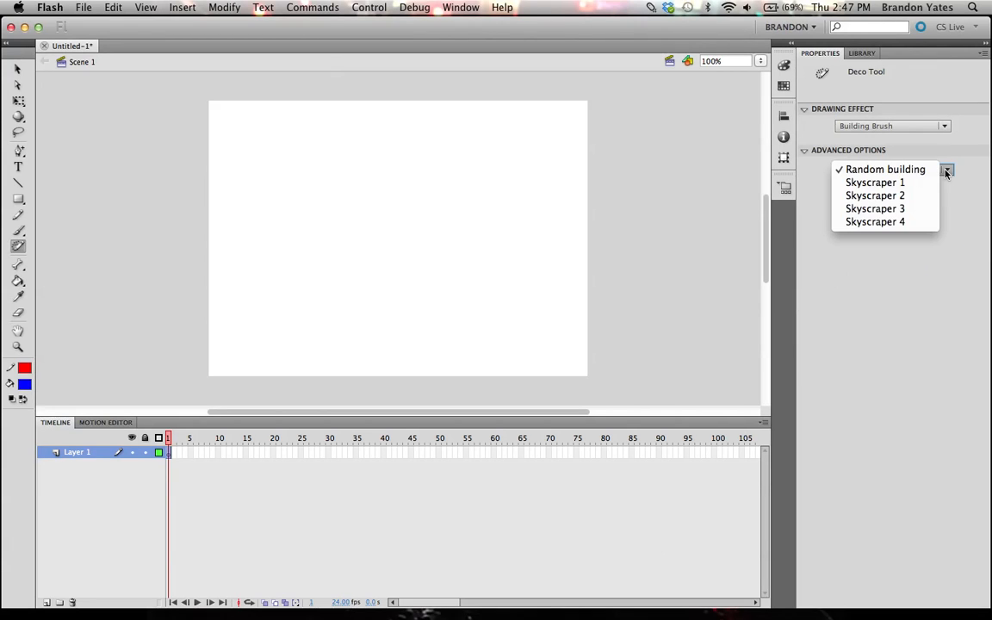
click(875, 183)
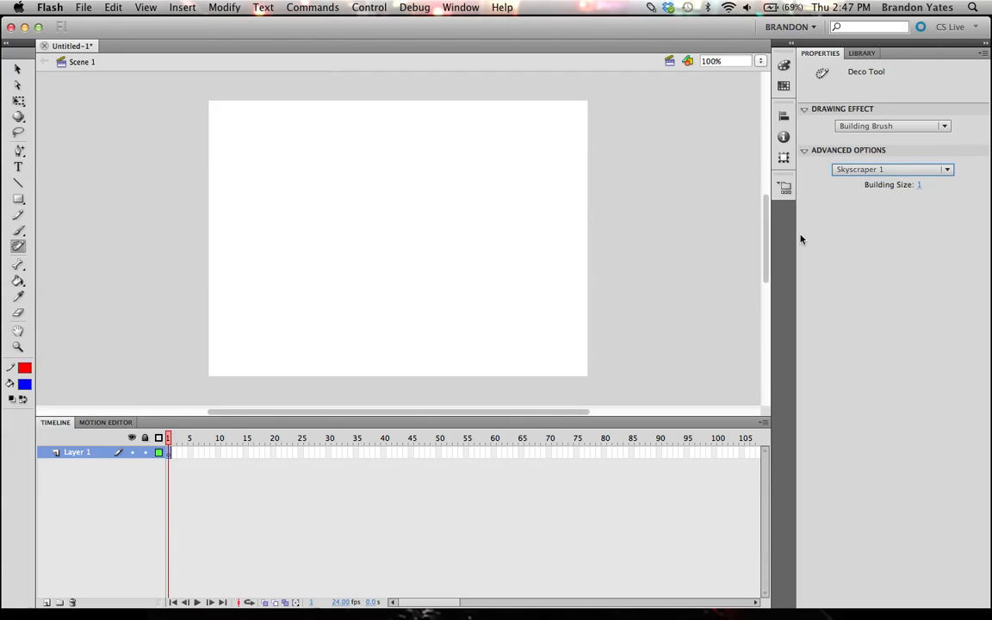
click(920, 186)
- Draw three Skyscraper 1 towers across the stage, plus a fourth left of the middle tower with building size 4
drag(391, 317, 407, 151)
drag(496, 330, 491, 170)
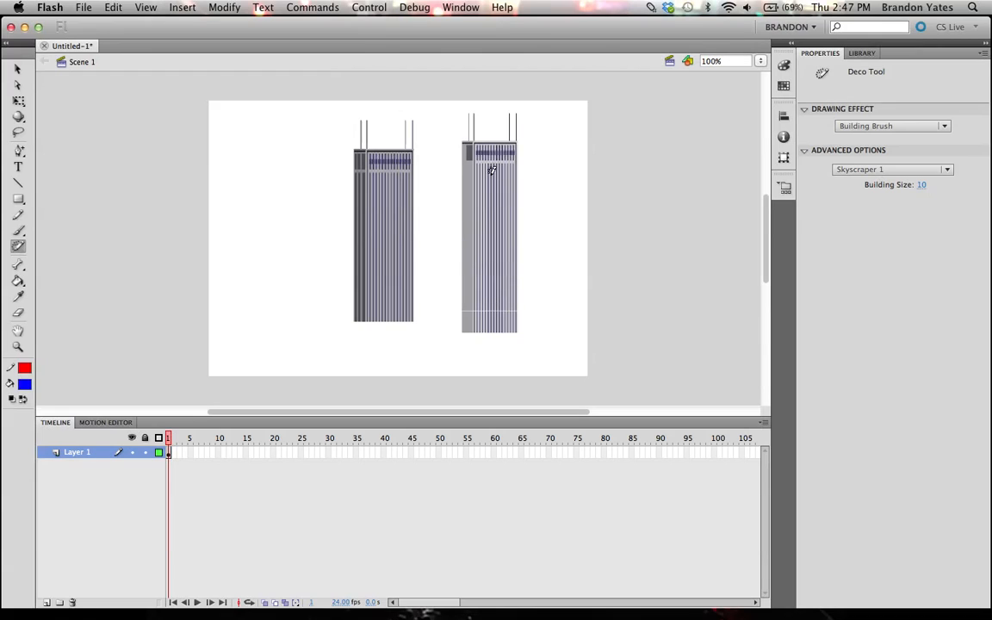
drag(251, 338, 251, 114)
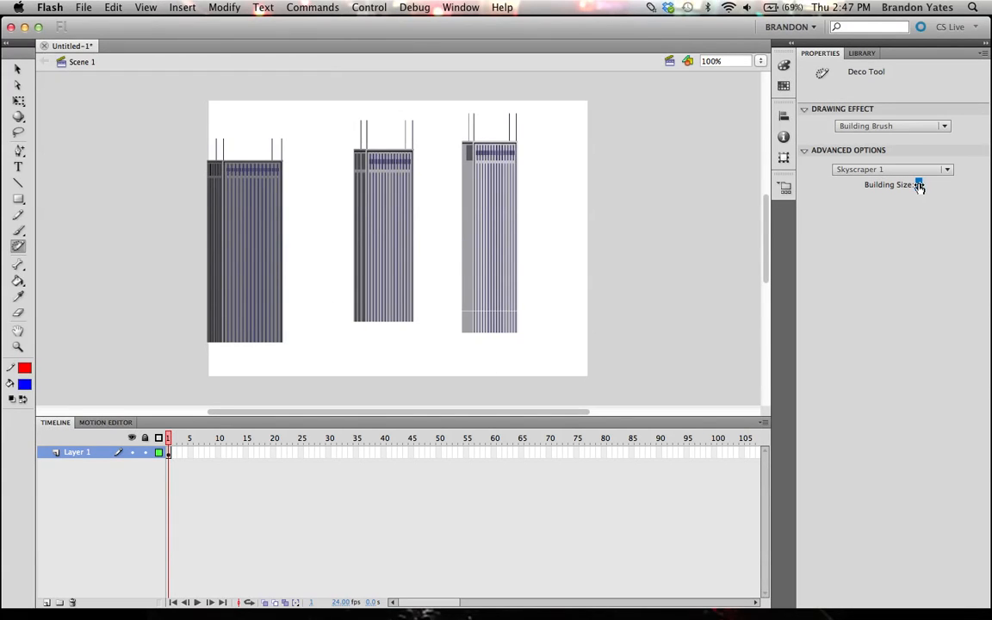
mouse_move(348, 337)
mouse_down()
mouse_move(337, 209)
mouse_move(397, 219)
mouse_up()
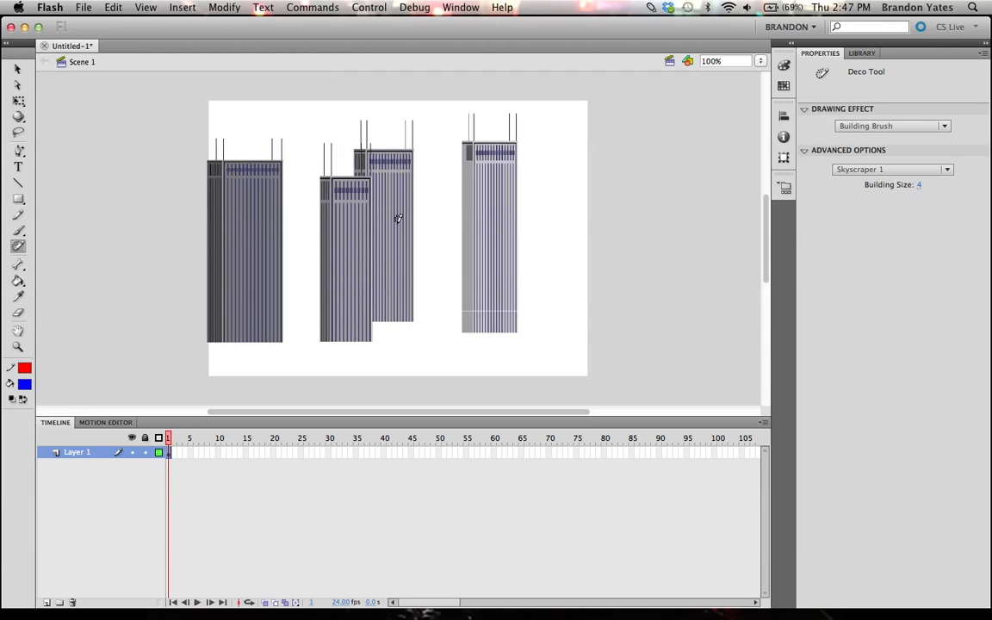
- Draw a Skyscraper 2 tower near the stage's center and a Random building overlapping the rightmost tower
click(947, 168)
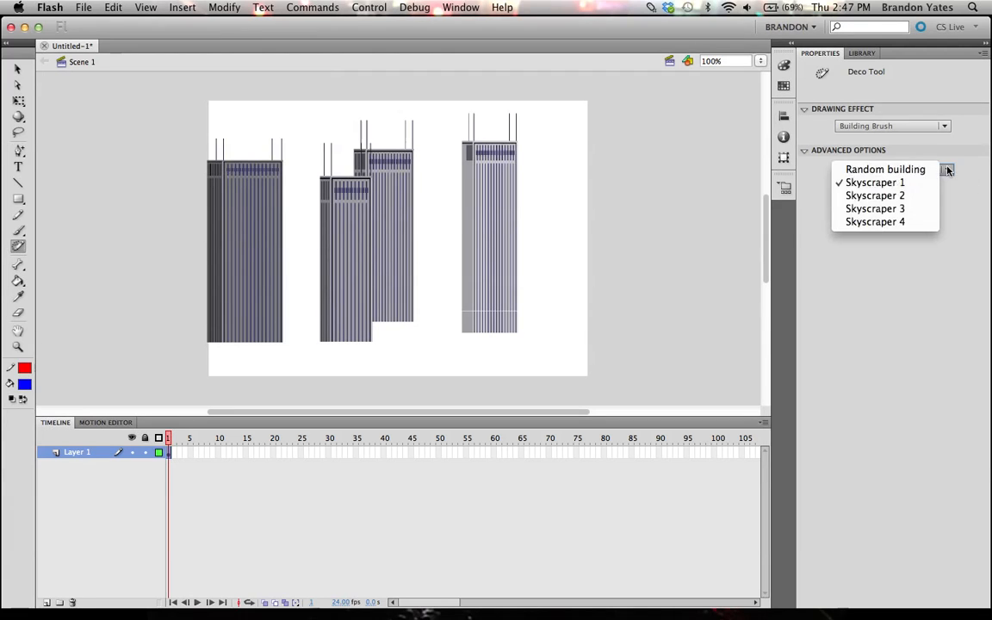
click(887, 194)
drag(424, 342, 435, 171)
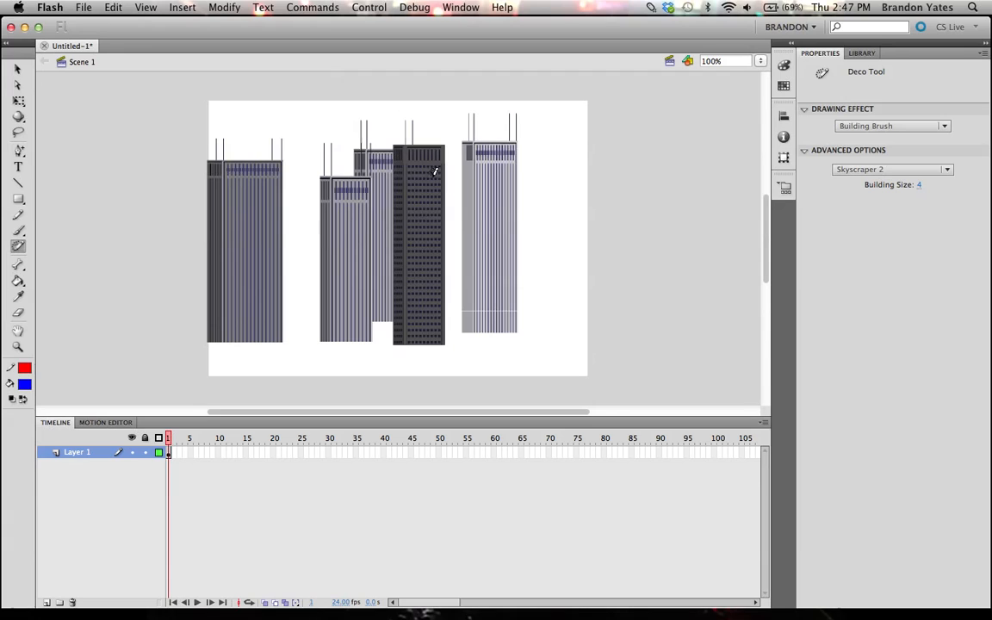
click(945, 172)
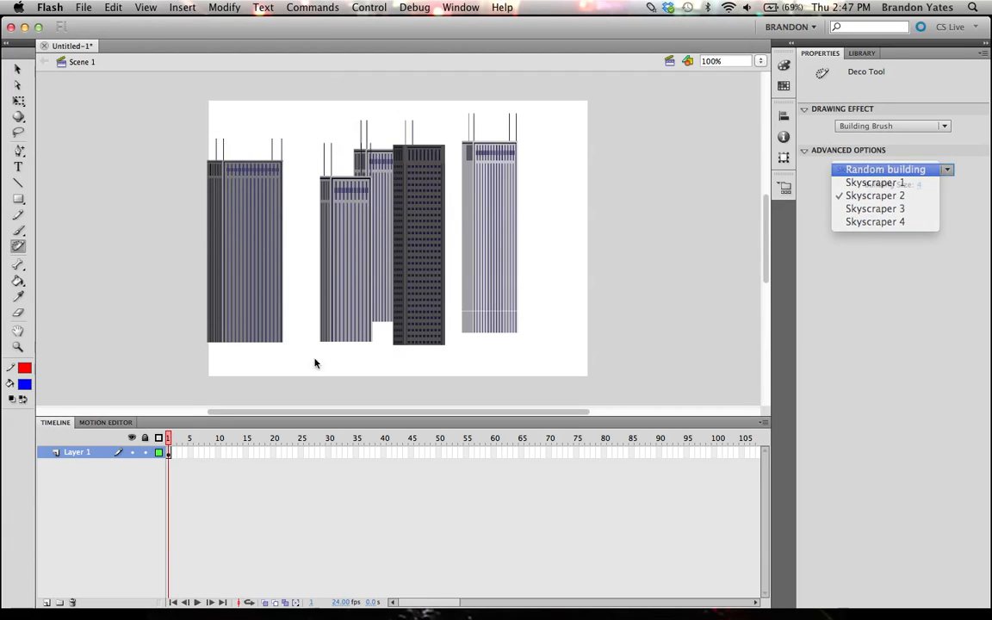
drag(533, 315, 497, 172)
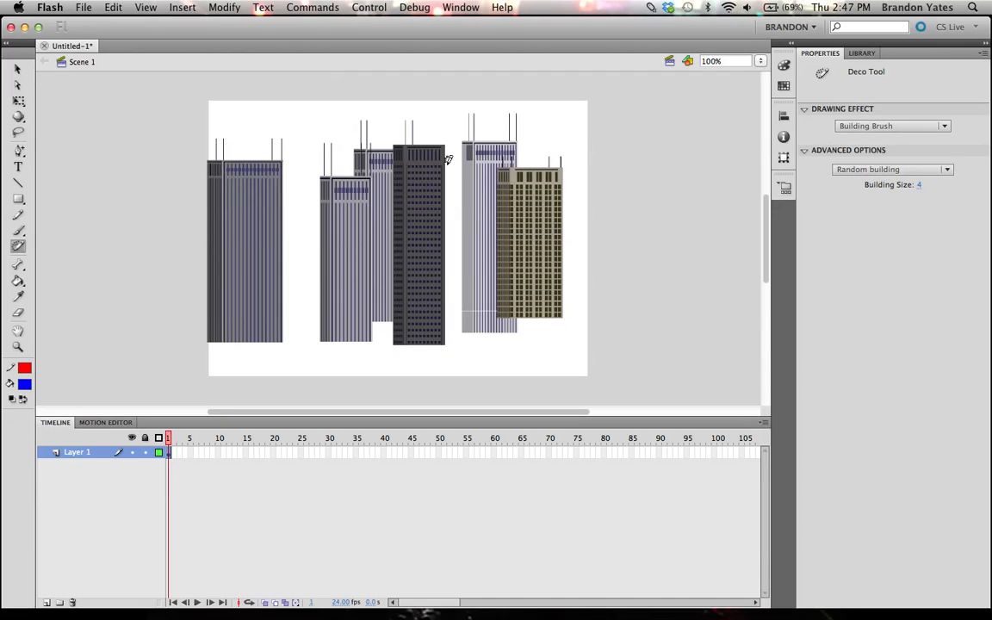
- Draw three more Random buildings with the Building Brush: right of the center tower, left of it, and over the leftmost tower
drag(448, 344, 446, 143)
mouse_move(347, 324)
mouse_down()
mouse_move(301, 250)
mouse_move(289, 274)
mouse_up()
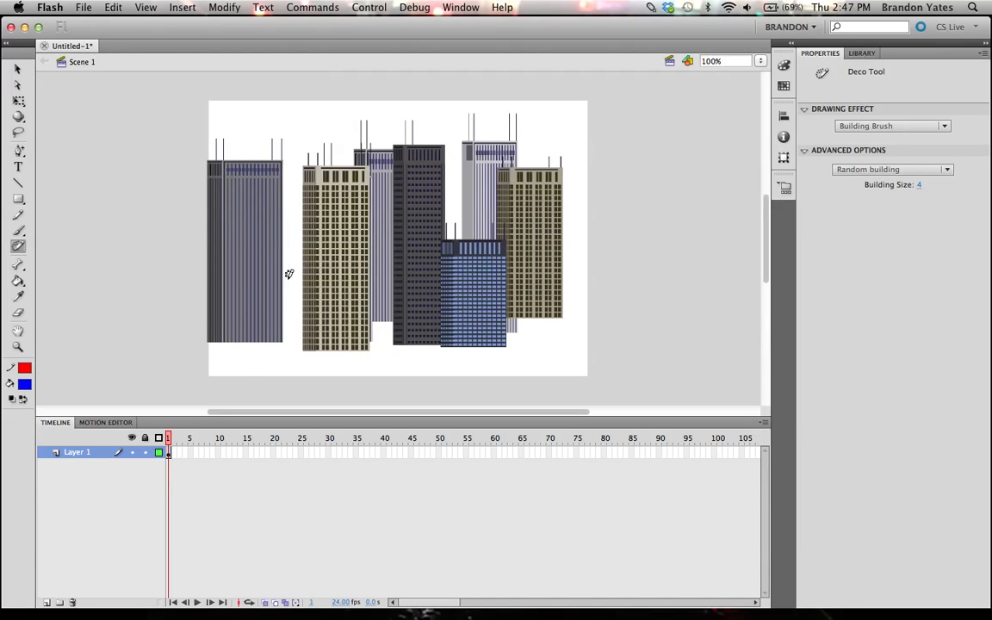
drag(248, 363, 246, 174)
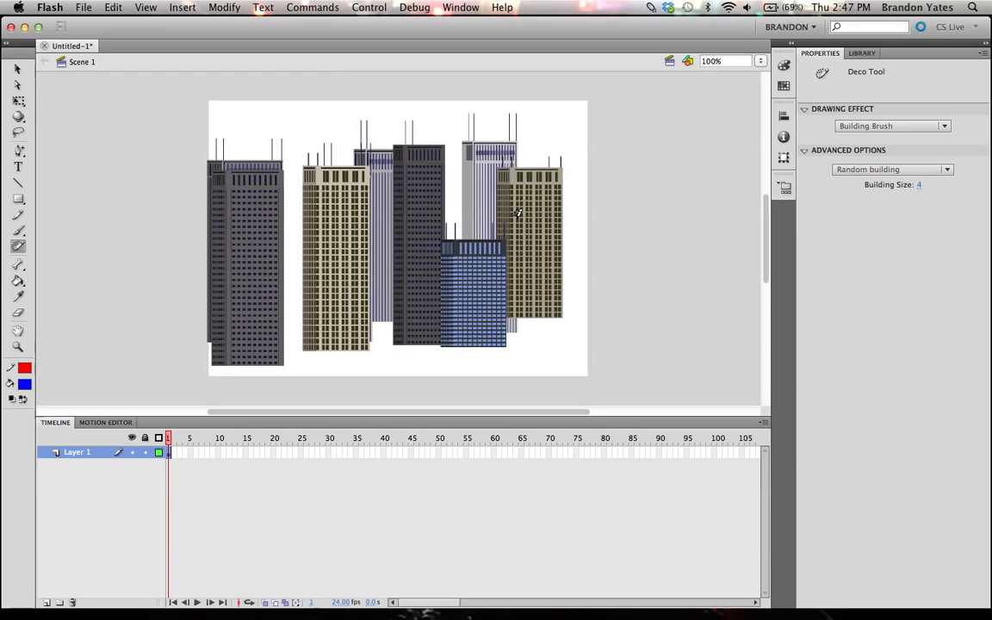
- Select all the buildings on the stage and delete them
key(v)
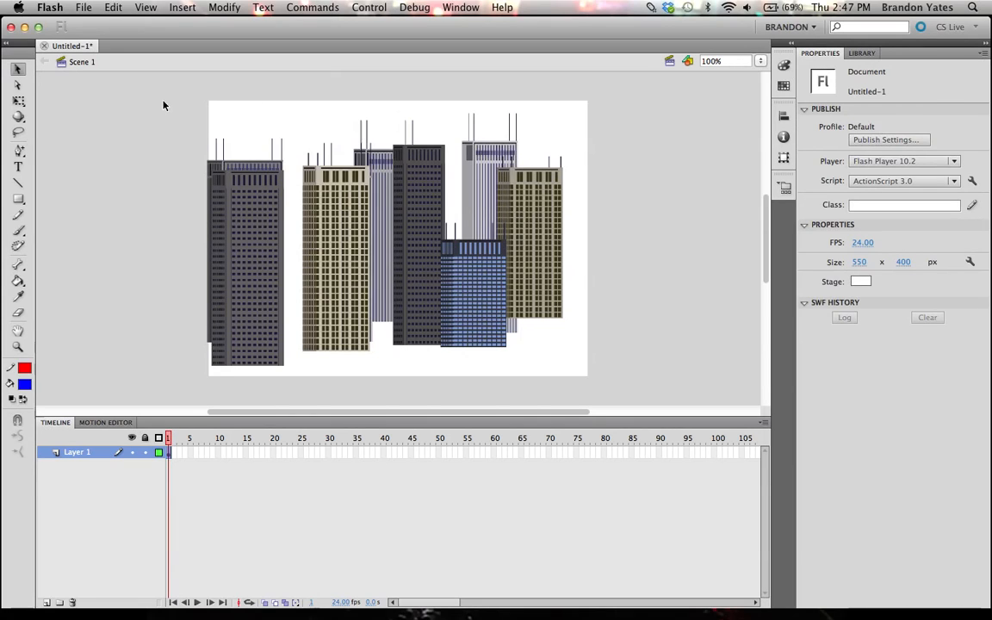
drag(162, 101, 605, 410)
key(Delete)
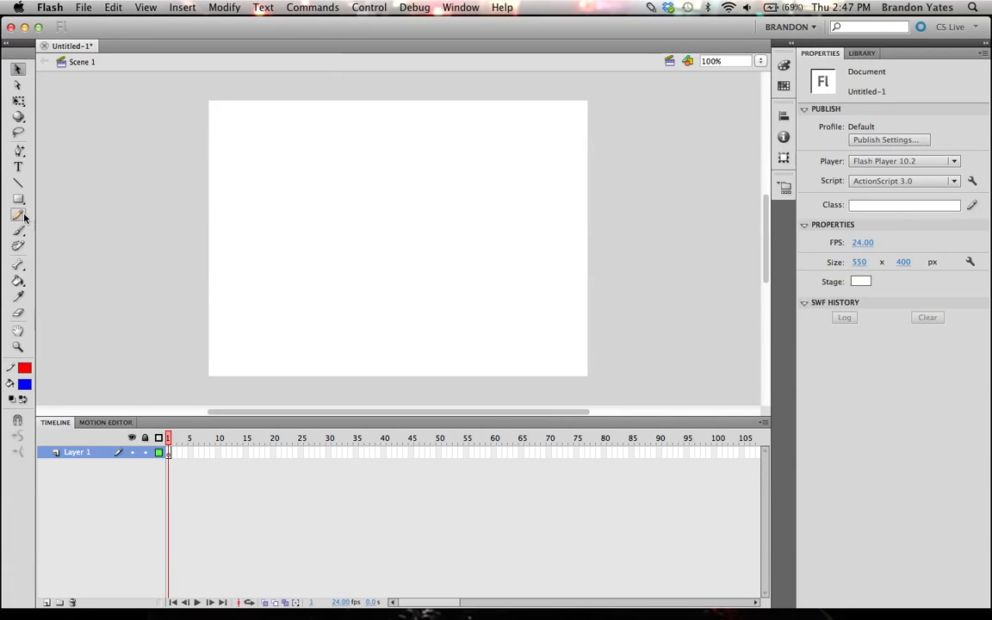
- Set the Deco tool to the Tree Brush effect and draw three Aspen Trees across the stage, with a forked trunk on the rightmost one
click(18, 246)
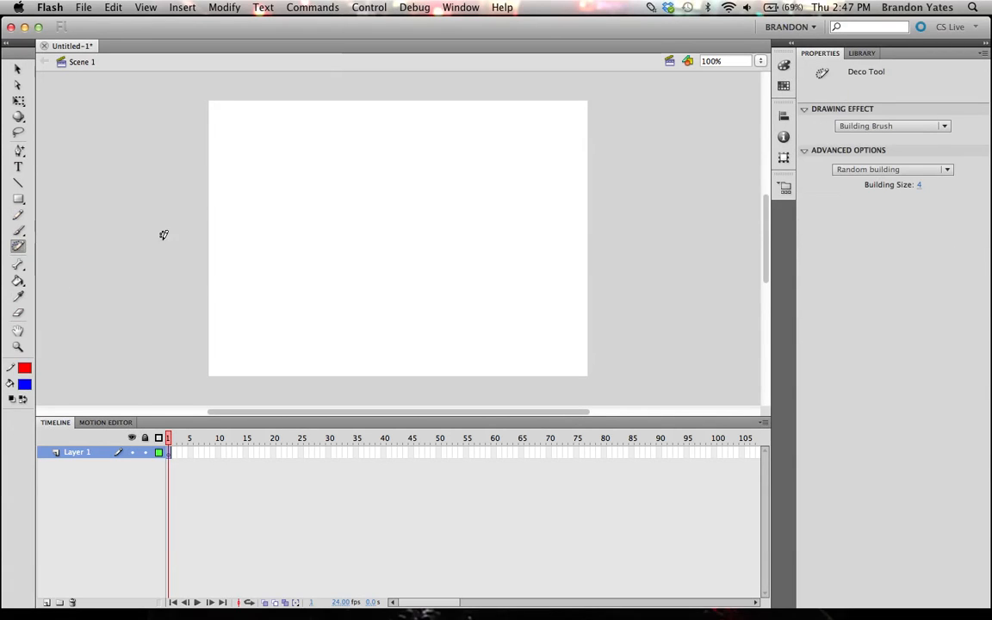
click(946, 169)
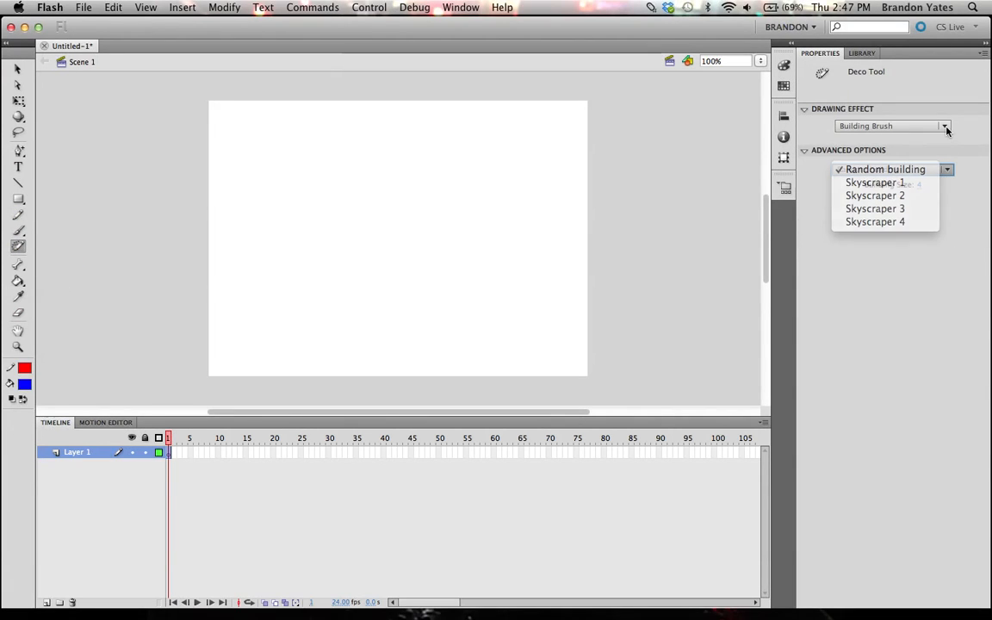
click(946, 127)
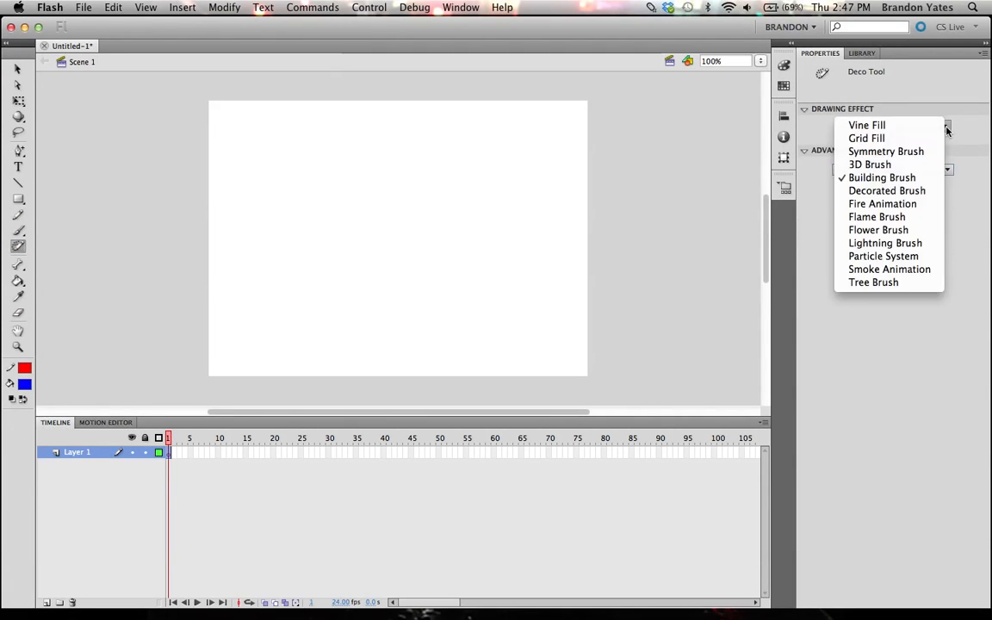
click(918, 284)
drag(407, 295, 432, 144)
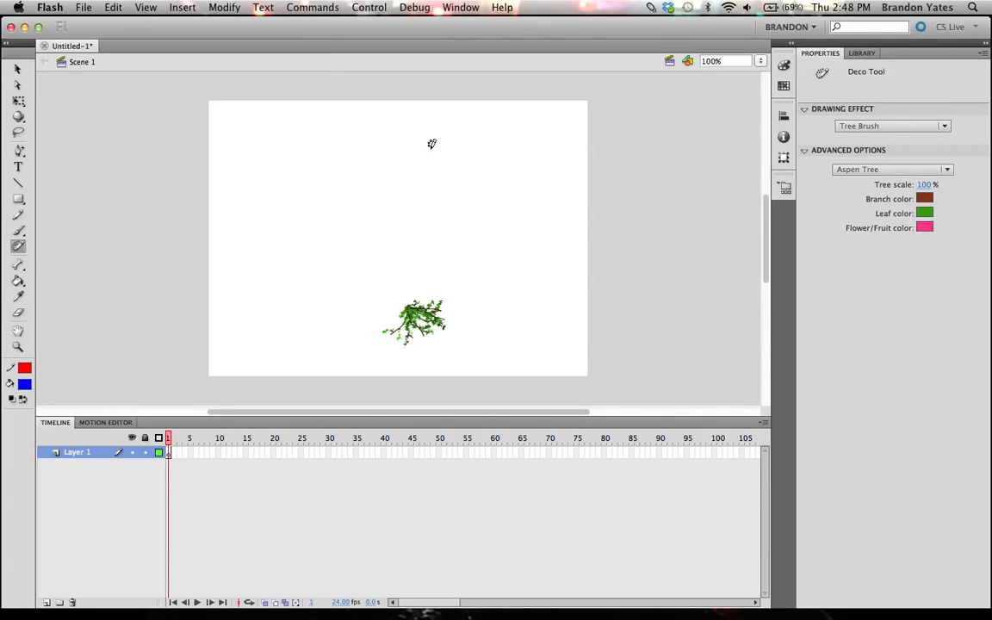
mouse_move(332, 316)
mouse_down()
mouse_move(312, 186)
mouse_move(319, 155)
mouse_up()
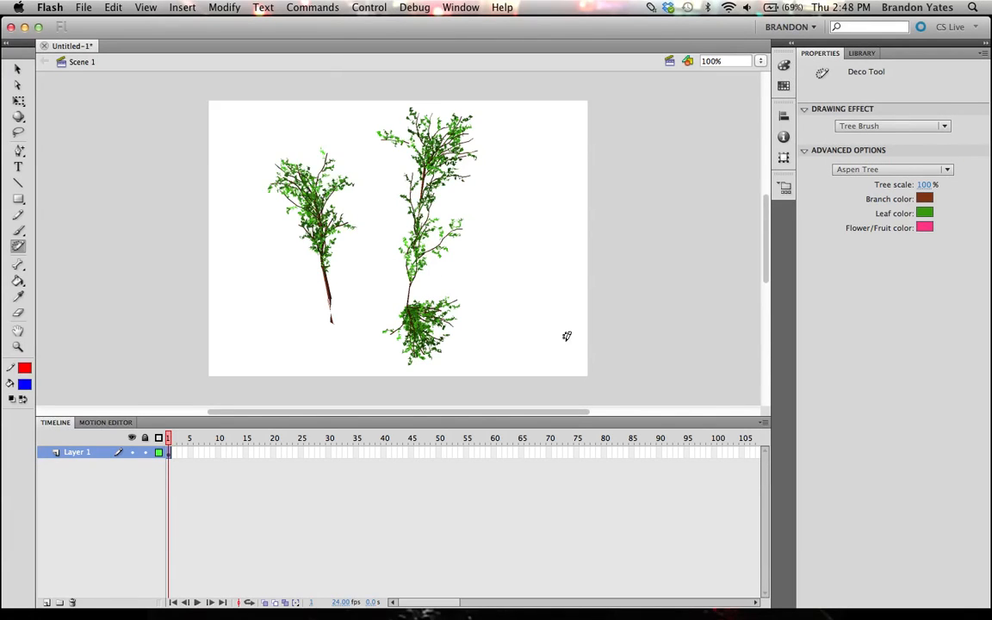
drag(536, 324, 567, 181)
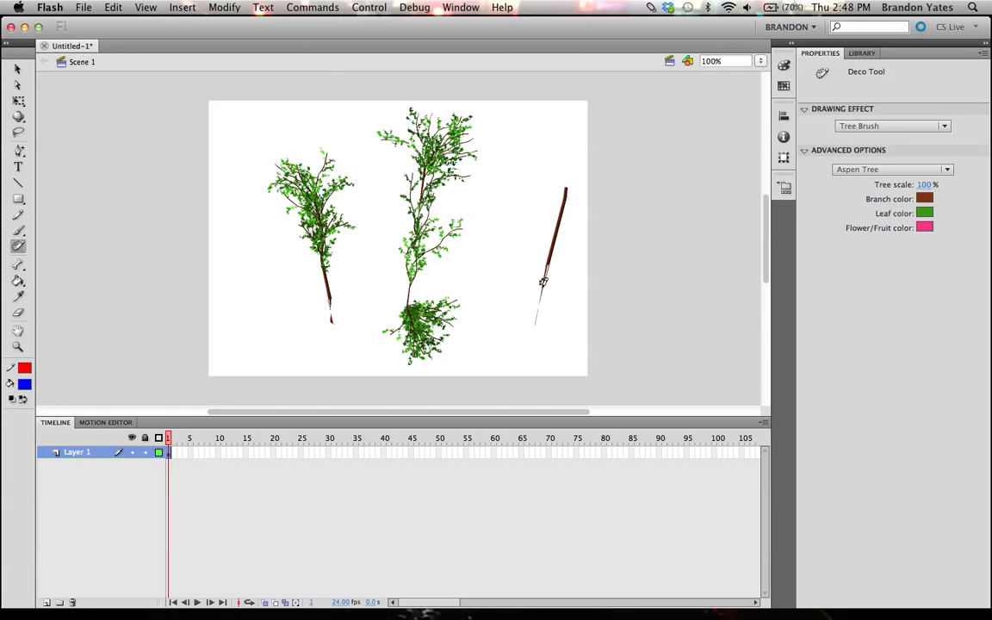
drag(544, 282, 505, 177)
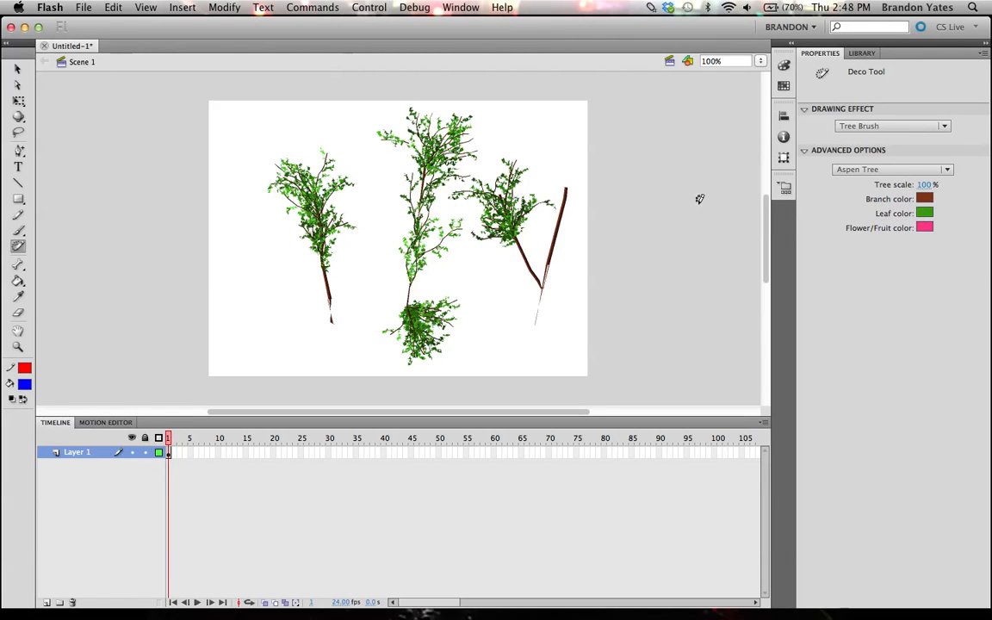
- Select all the trees on the stage and delete them
key(v)
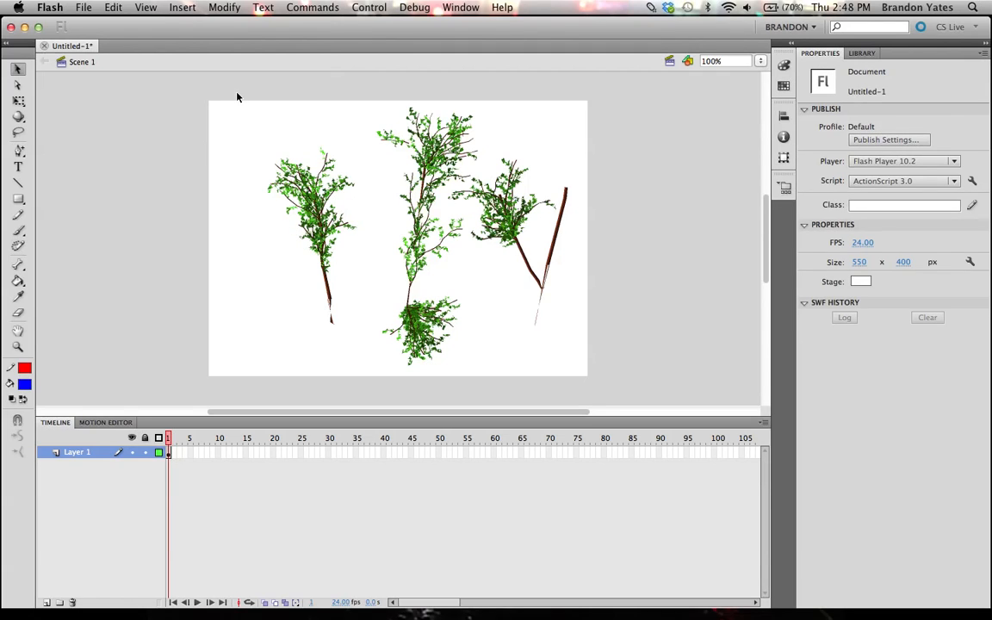
drag(225, 107, 649, 398)
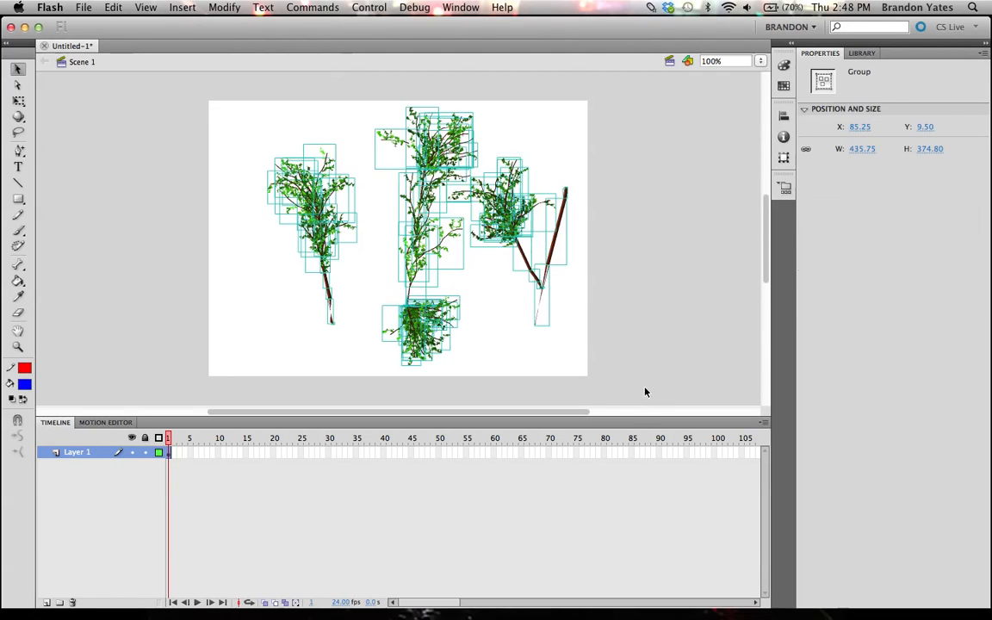
key(Delete)
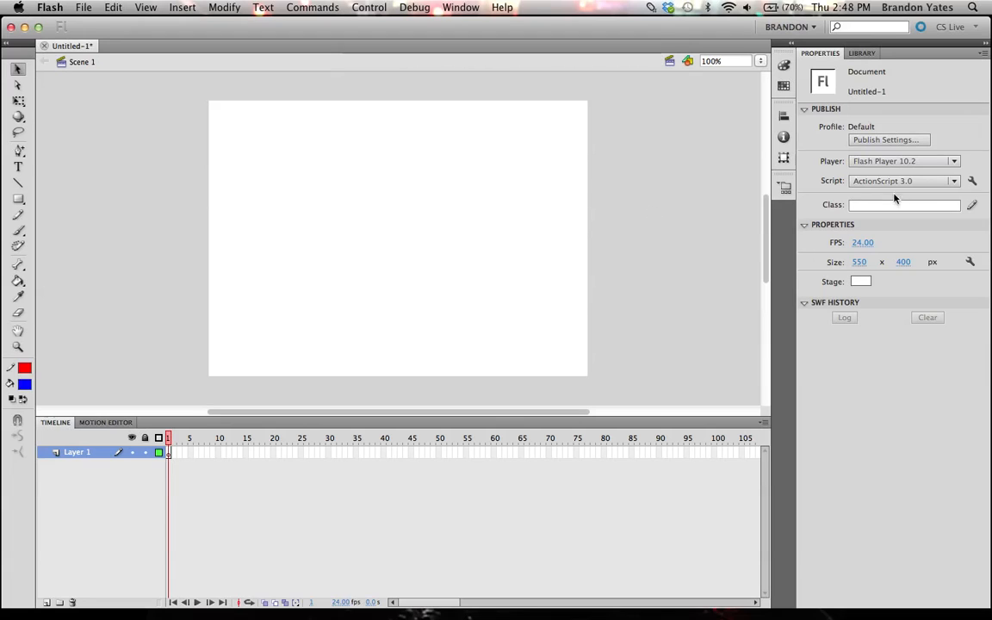
- Set the Deco tool to the Vine Fill effect and fill the stage with the default leaf and flower pattern
click(18, 246)
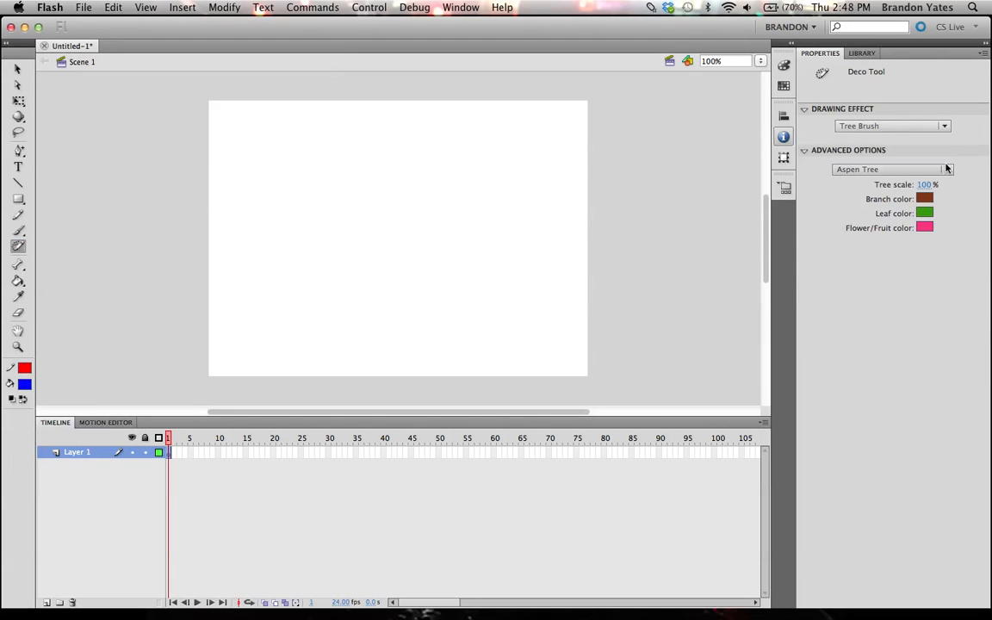
click(945, 125)
click(930, 130)
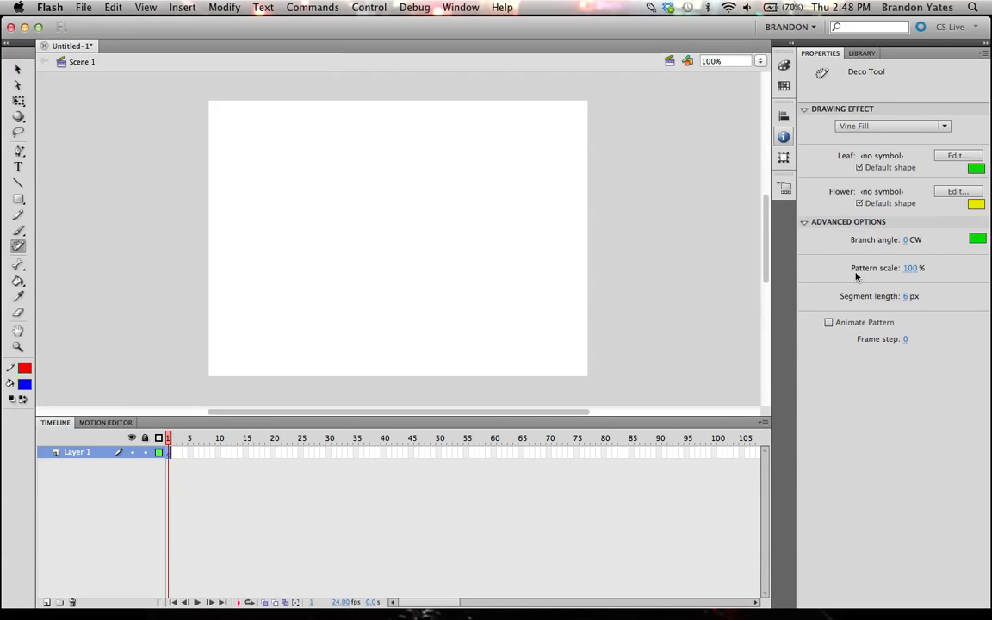
click(425, 253)
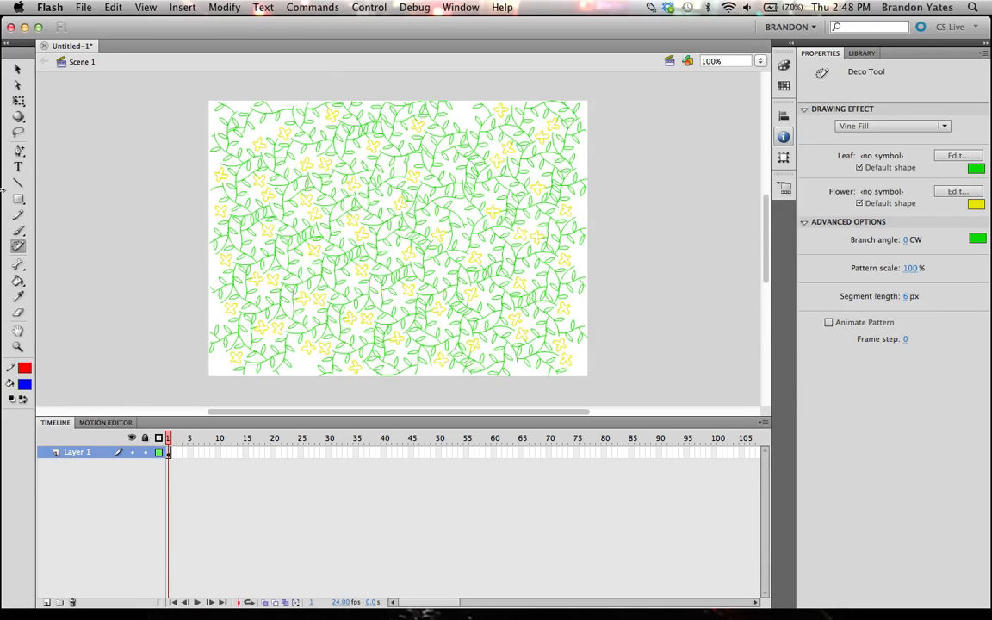
- Select the contents of frame 1 on Layer 1 and delete the vine pattern
key(v)
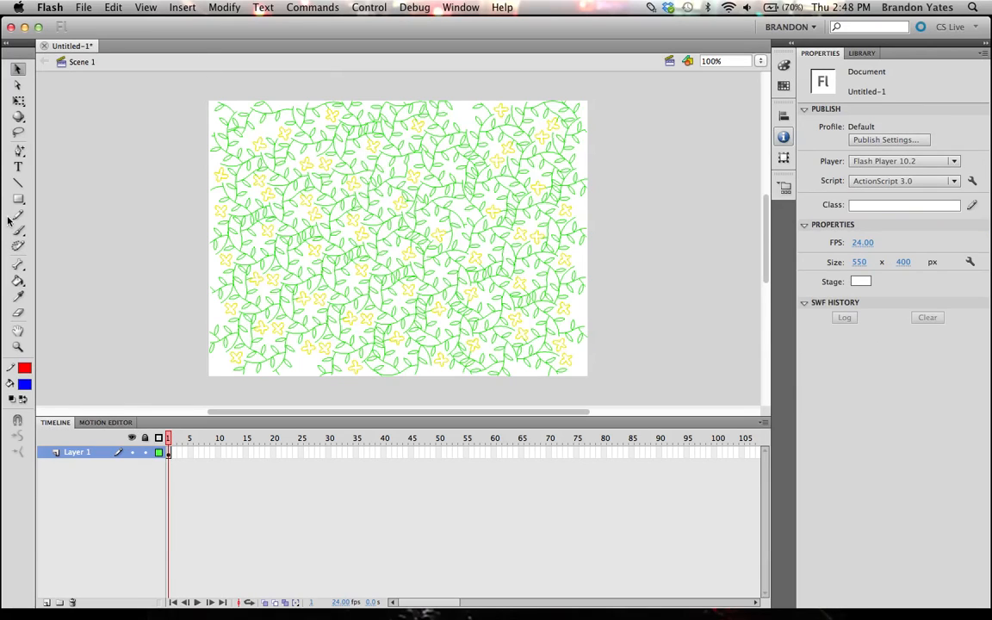
click(167, 454)
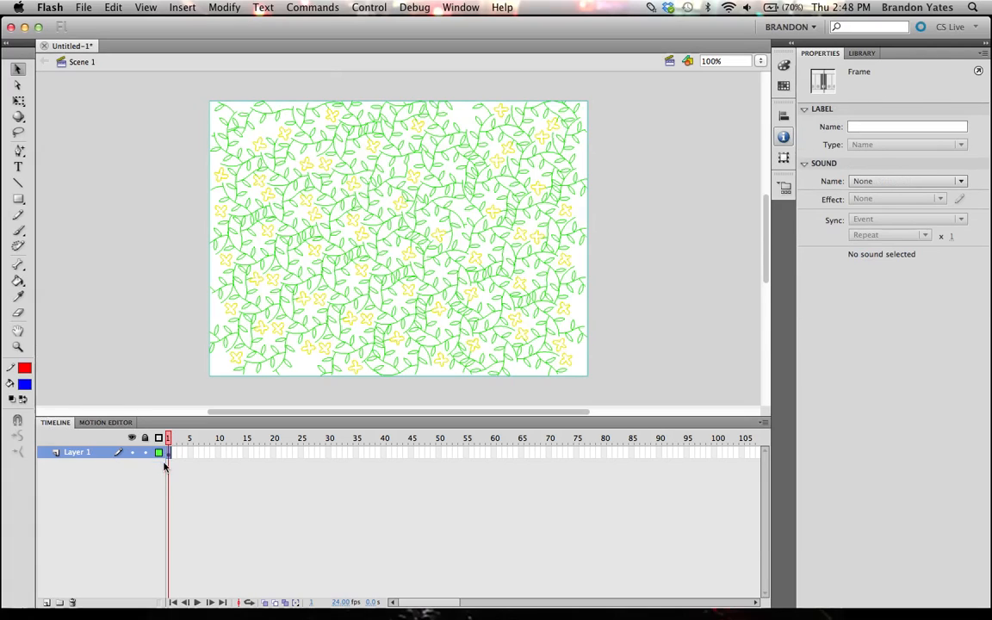
key(Delete)
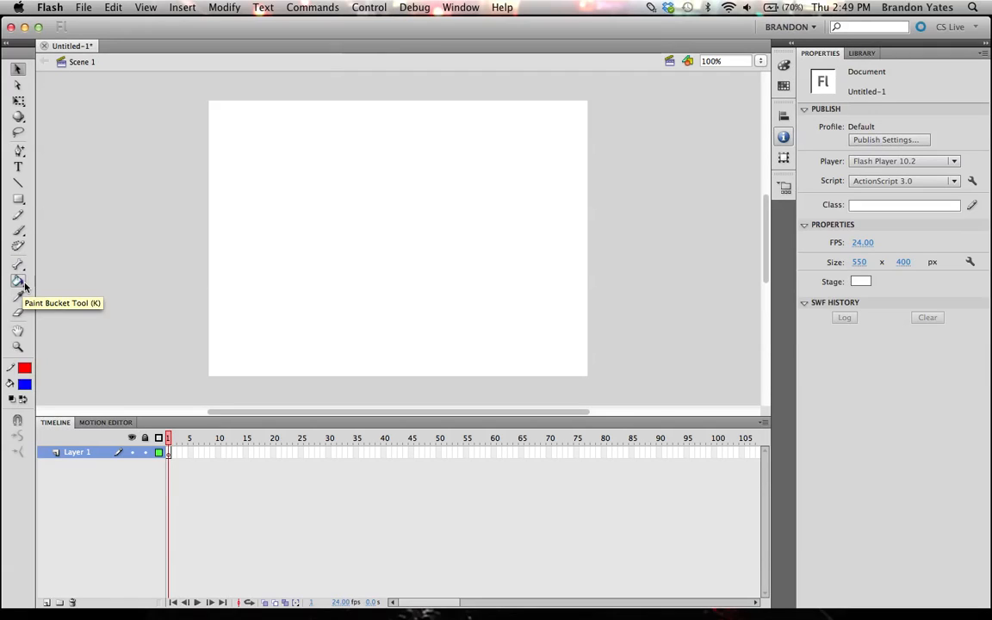
- Swap the Paint Bucket for the Ink Bottle tool and draw a blue rectangle about 258 by 240 px with a red outline
drag(25, 286, 61, 300)
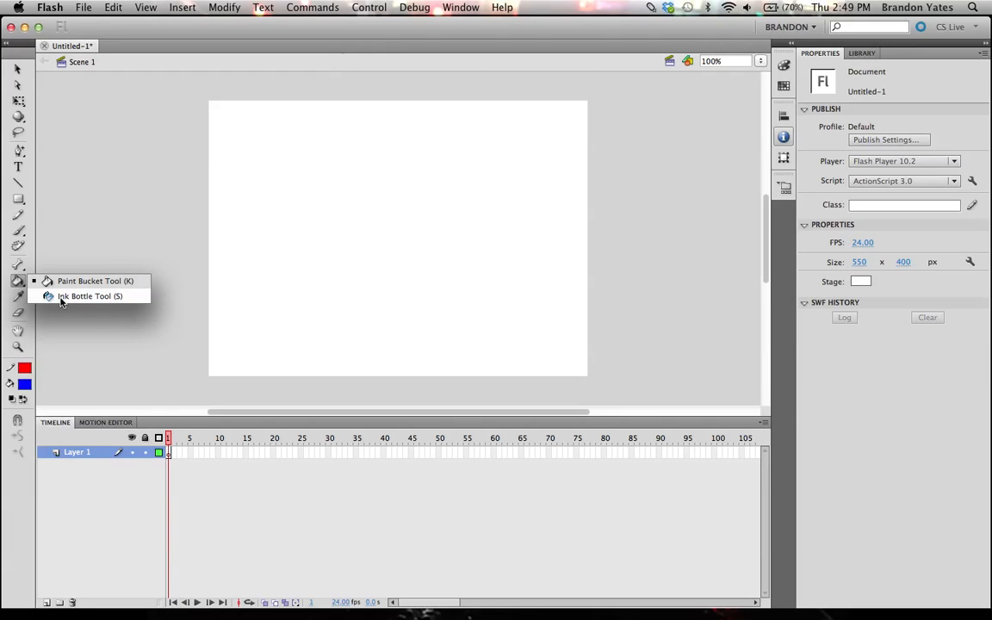
click(61, 298)
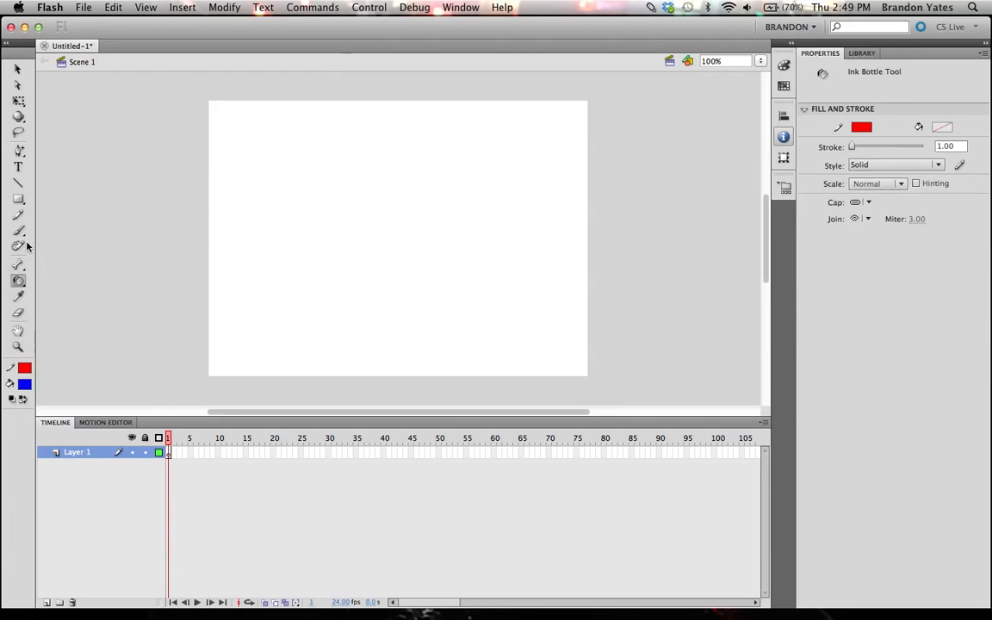
click(21, 198)
drag(294, 155, 471, 320)
- Delete the entire red outline of the blue rectangle, keeping the fill
key(v)
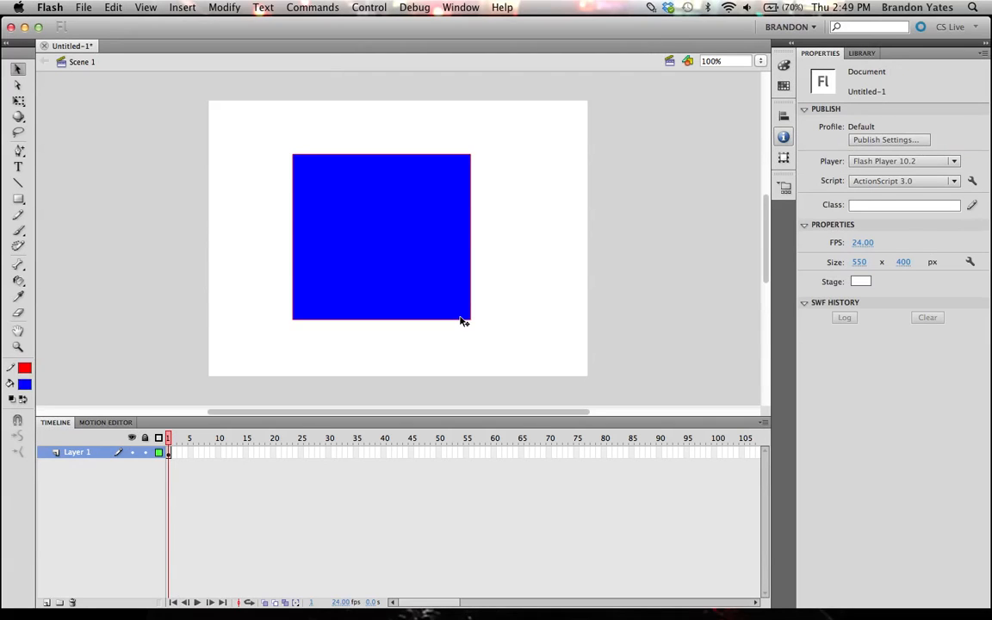
double_click(462, 320)
key(Delete)
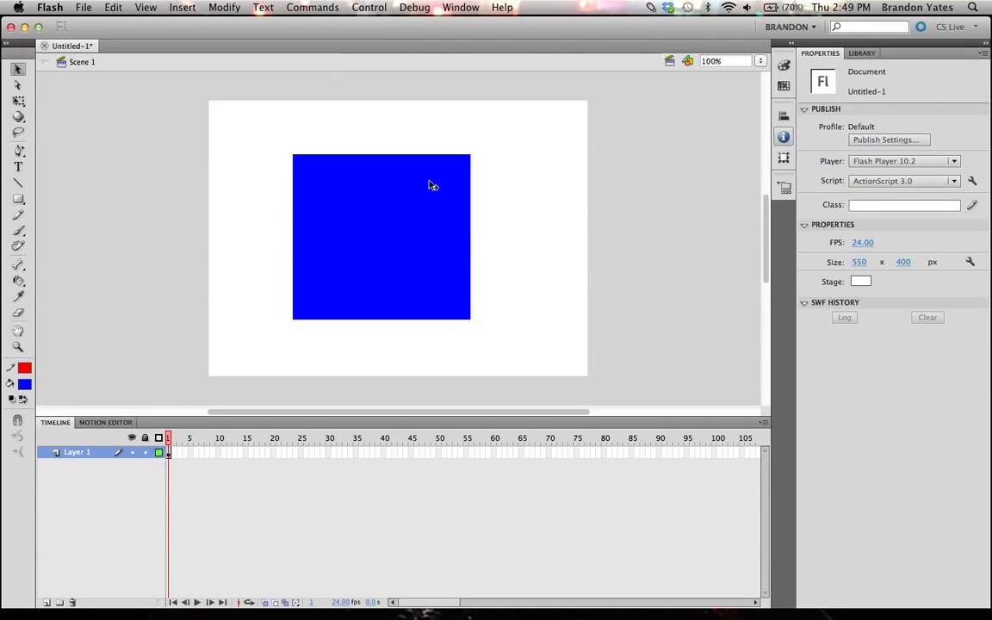
- Add a bright green solid outline with a stroke of about 16.6 to the blue rectangle using the Ink Bottle tool
click(18, 280)
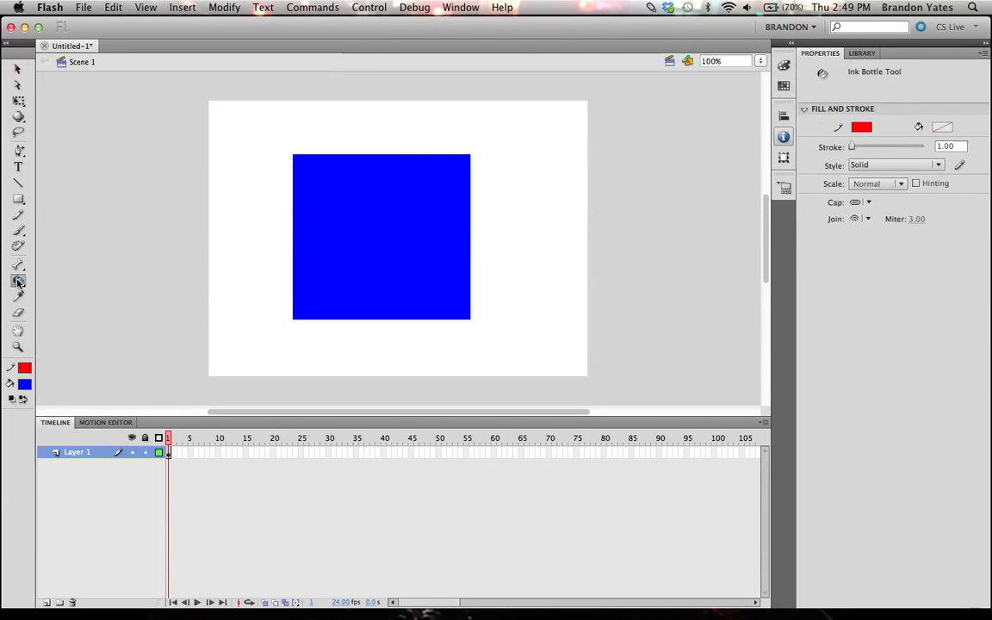
click(26, 370)
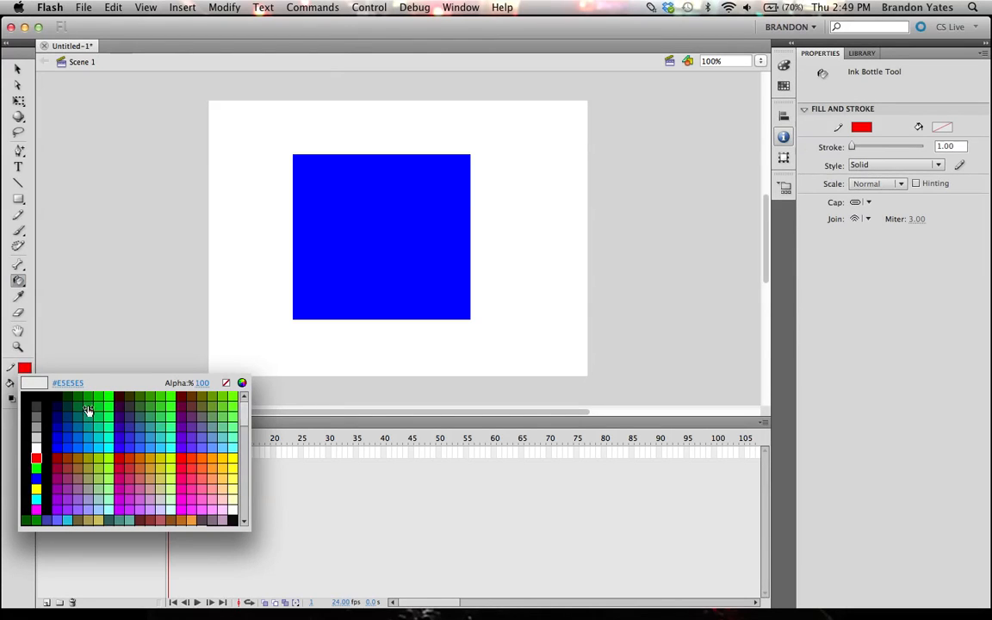
click(112, 399)
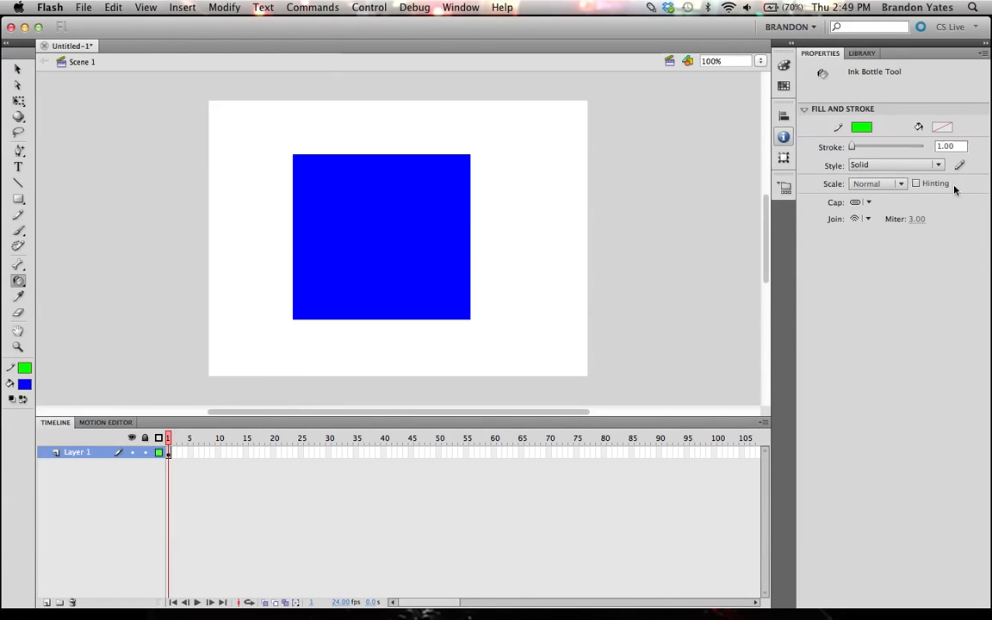
drag(853, 147, 857, 149)
click(347, 153)
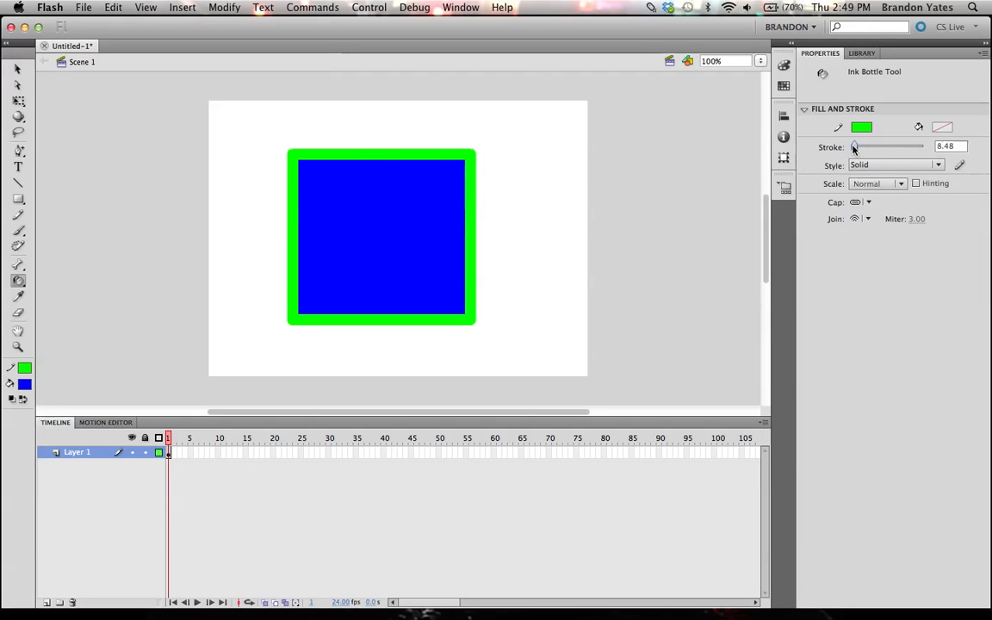
- Delete the rectangle's blue fill and its green outline
key(v)
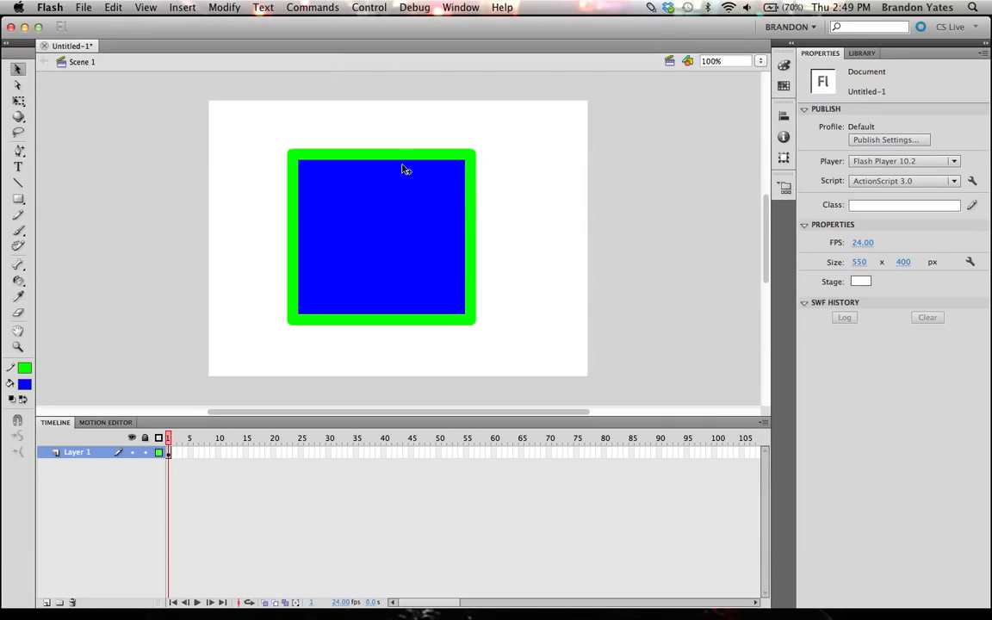
click(401, 195)
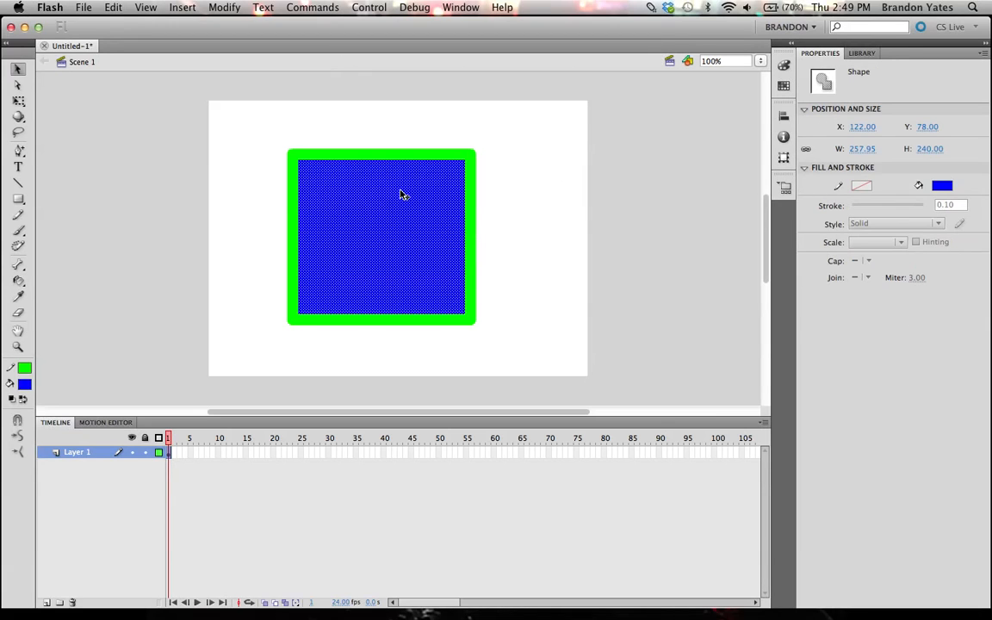
key(Delete)
double_click(362, 158)
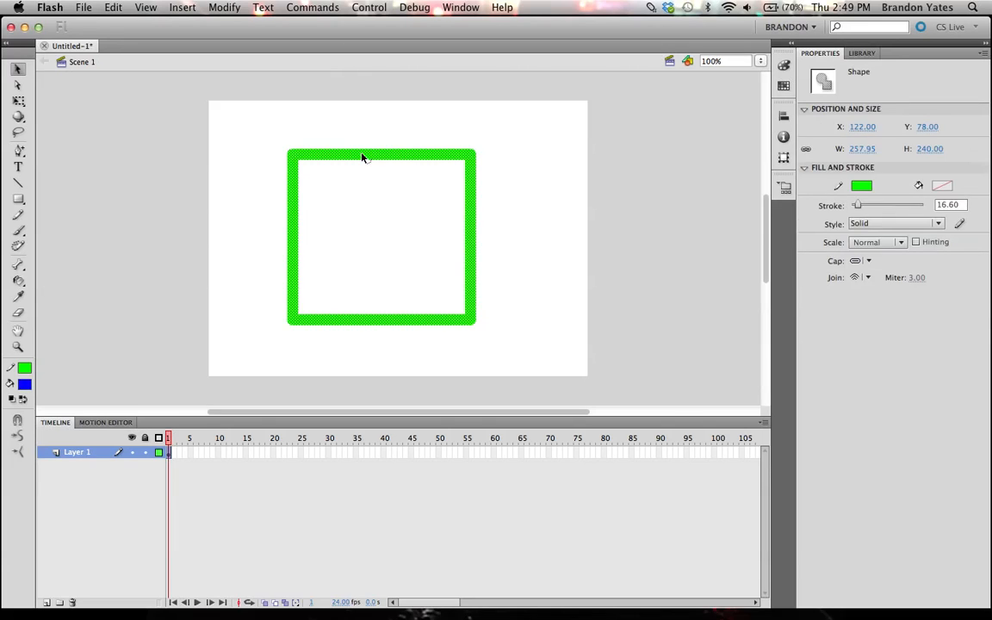
key(Delete)
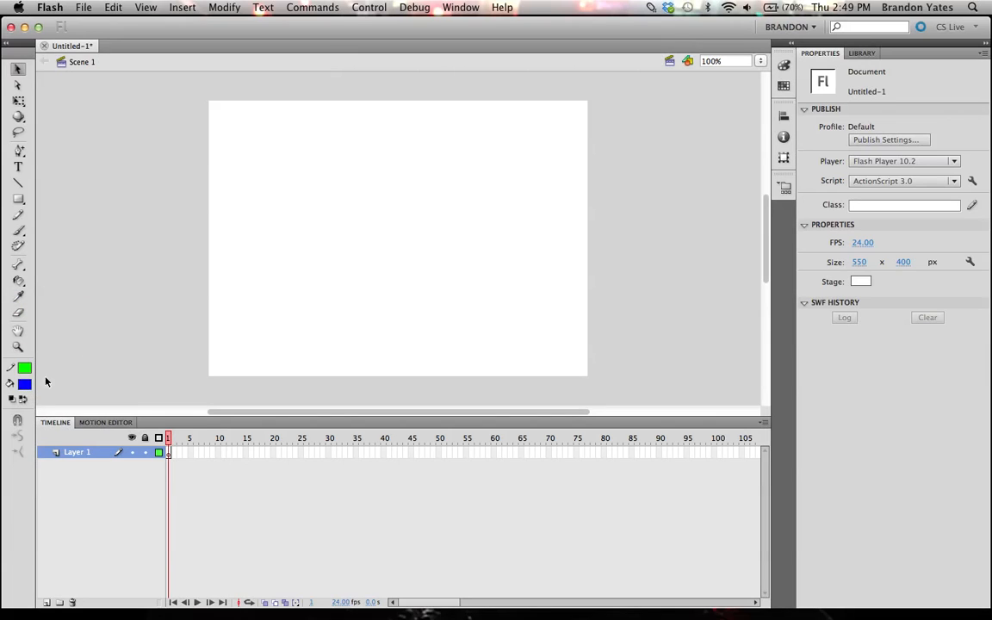
- Draw a small blue rectangle with a green outline at the stage's center and set the active fill color to dark red
key(r)
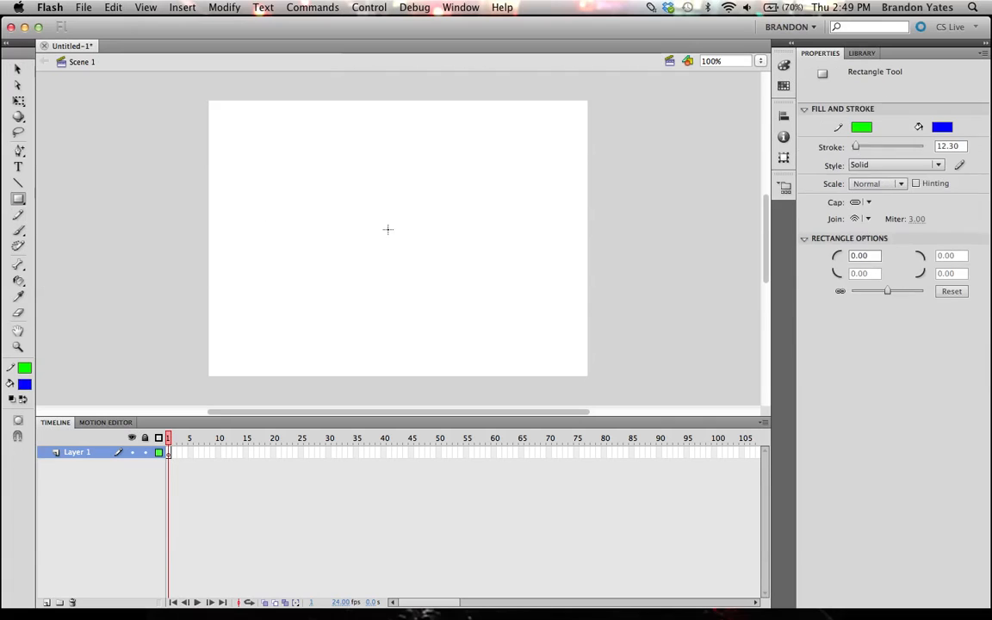
drag(349, 191, 435, 289)
click(24, 385)
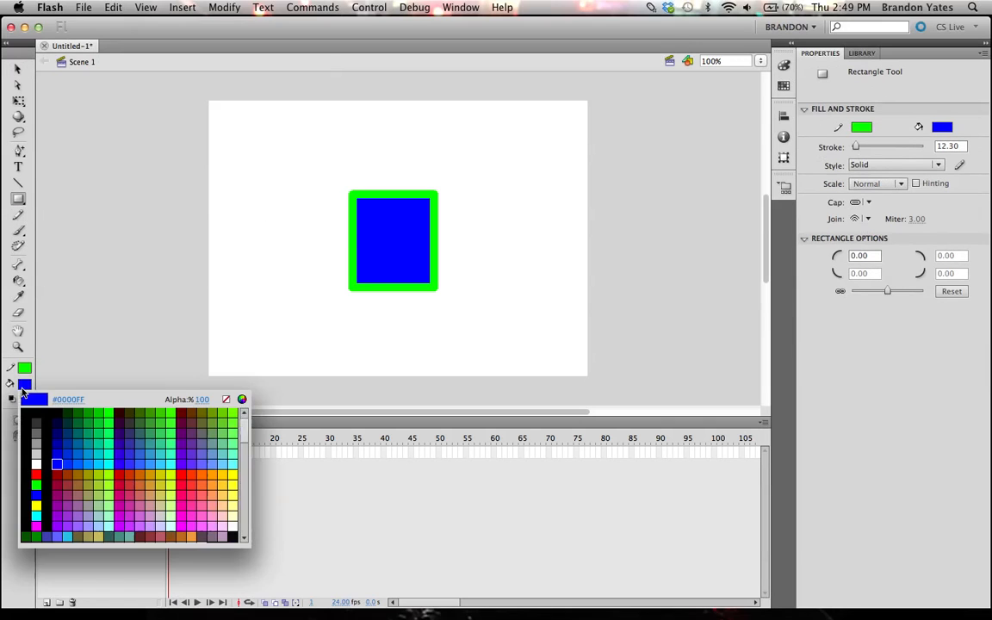
click(123, 482)
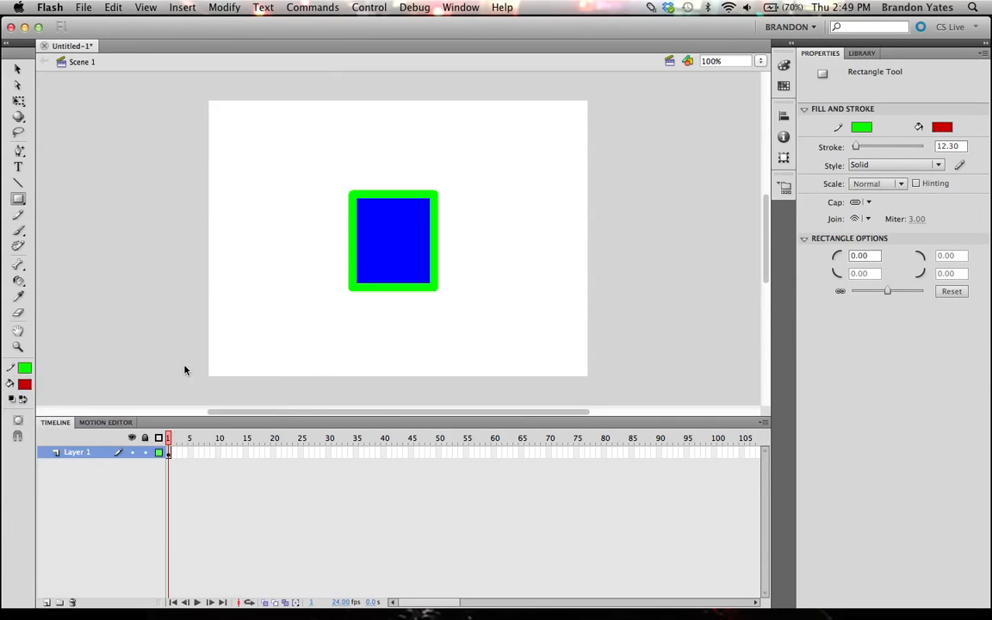
- Draw a dark red rectangle with a green outline up and left of the blue one, and refill it with blue sampled from that rectangle
drag(256, 149, 324, 245)
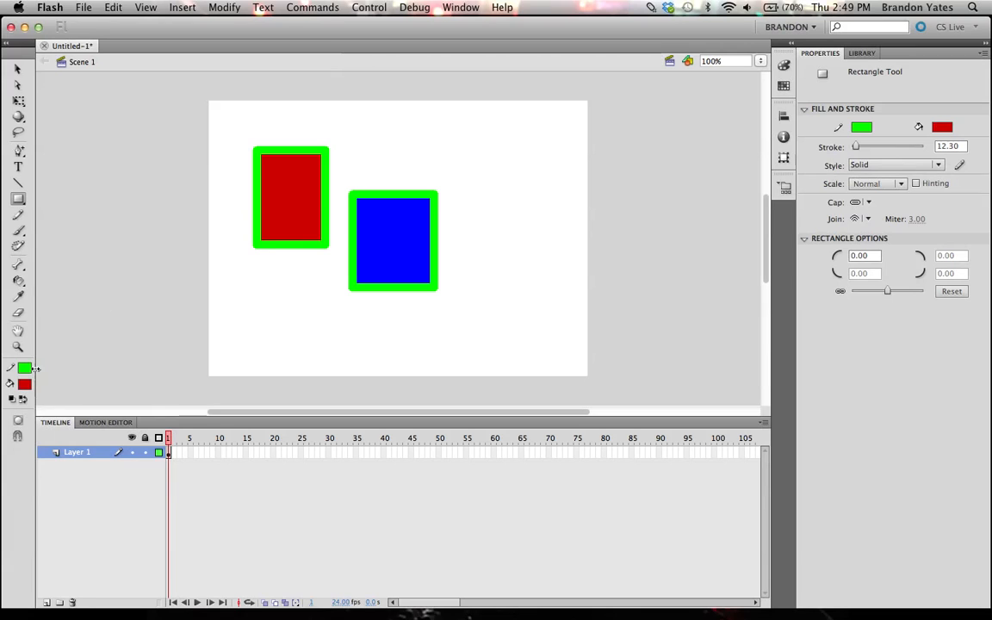
click(19, 297)
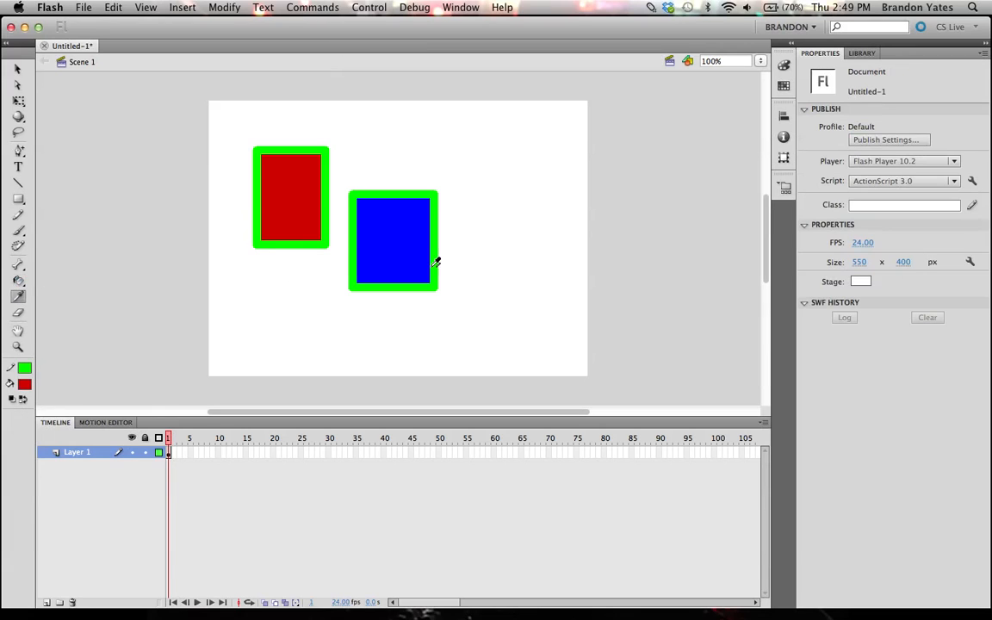
click(408, 246)
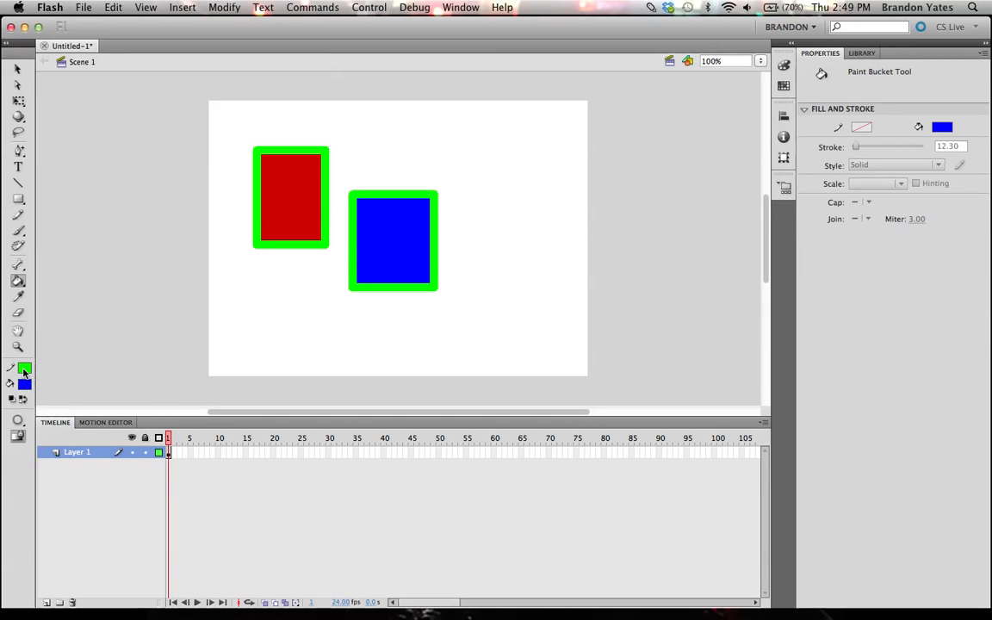
click(264, 191)
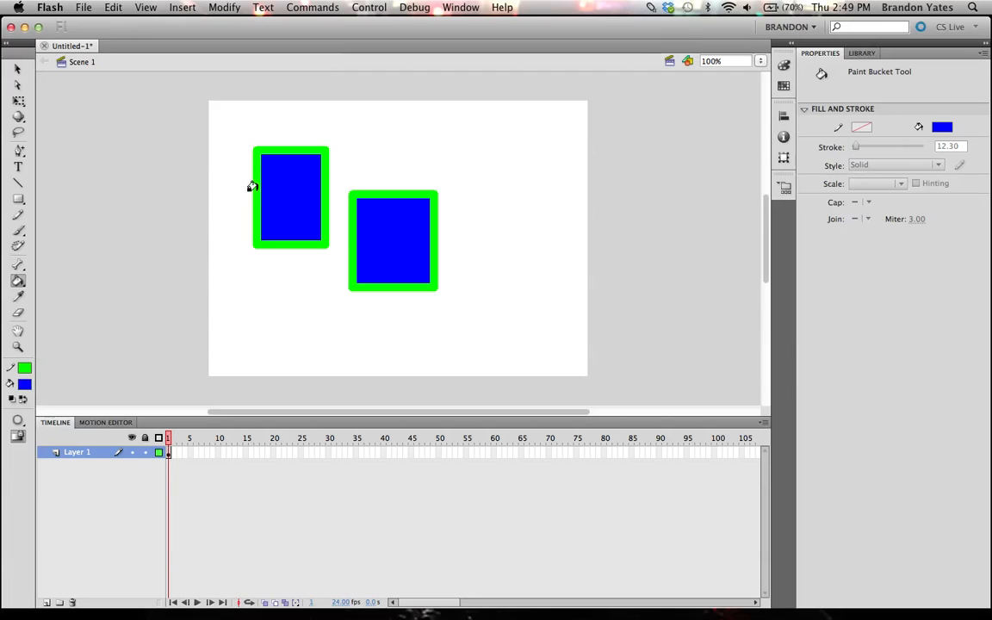
- Try a normal Eraser stroke across the upper-left rectangle and undo it
click(24, 317)
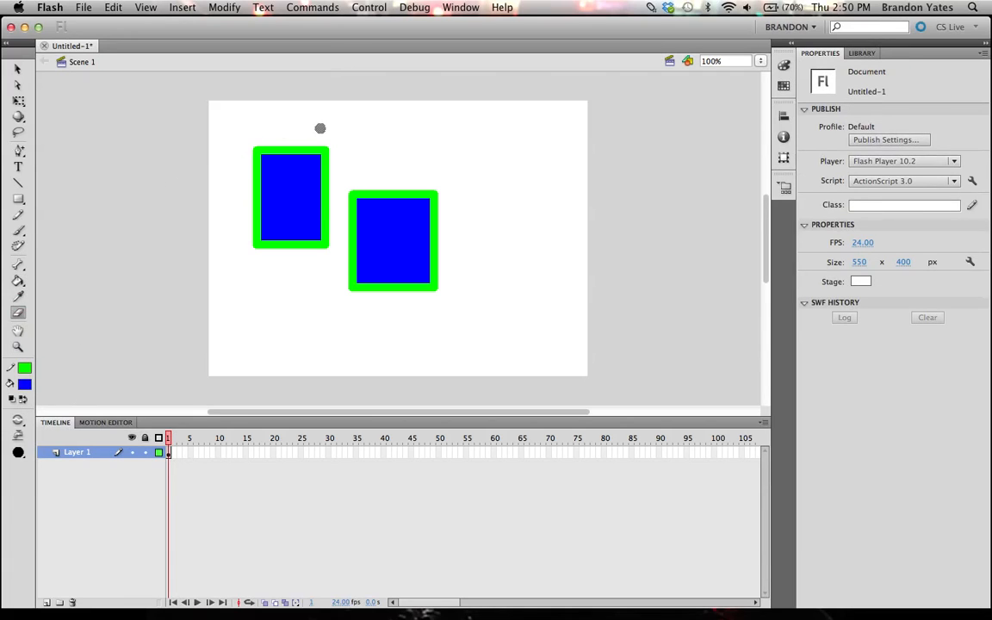
drag(293, 121, 206, 208)
key(super+z)
- Erase a near-vertical strip through the upper-left rectangle's blue fill using the Erase Fills mode
click(18, 420)
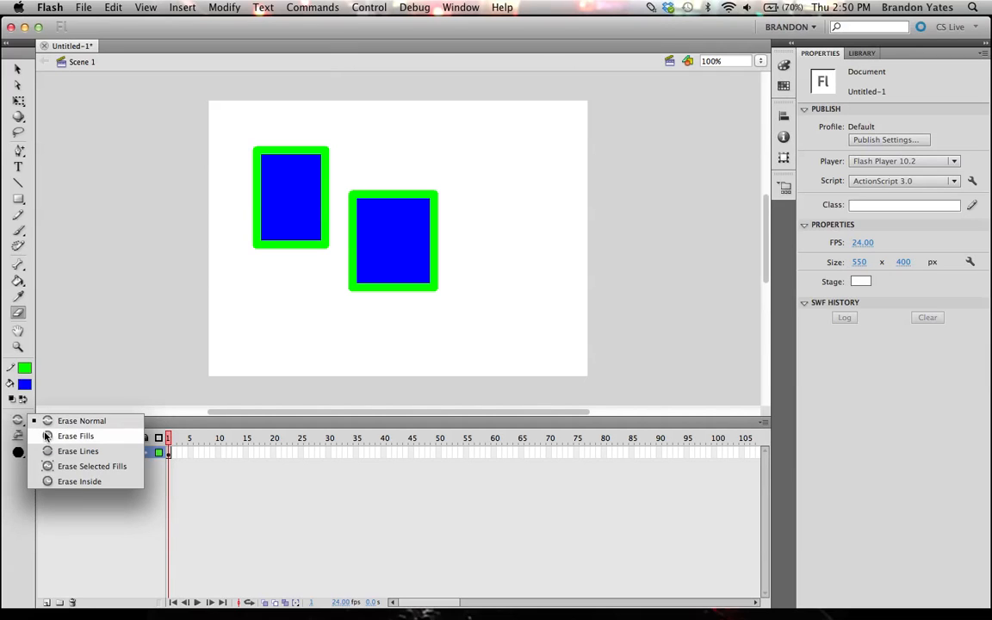
click(47, 436)
drag(290, 122, 300, 321)
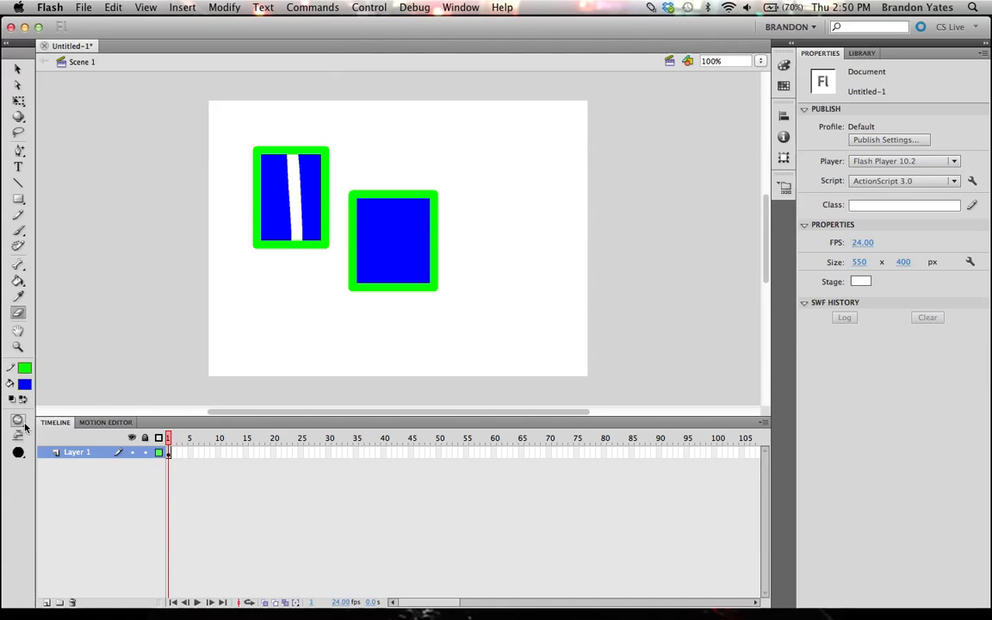
- Cut gaps in the upper and lower outline of the central rectangle using the Erase Lines mode
click(24, 423)
click(48, 450)
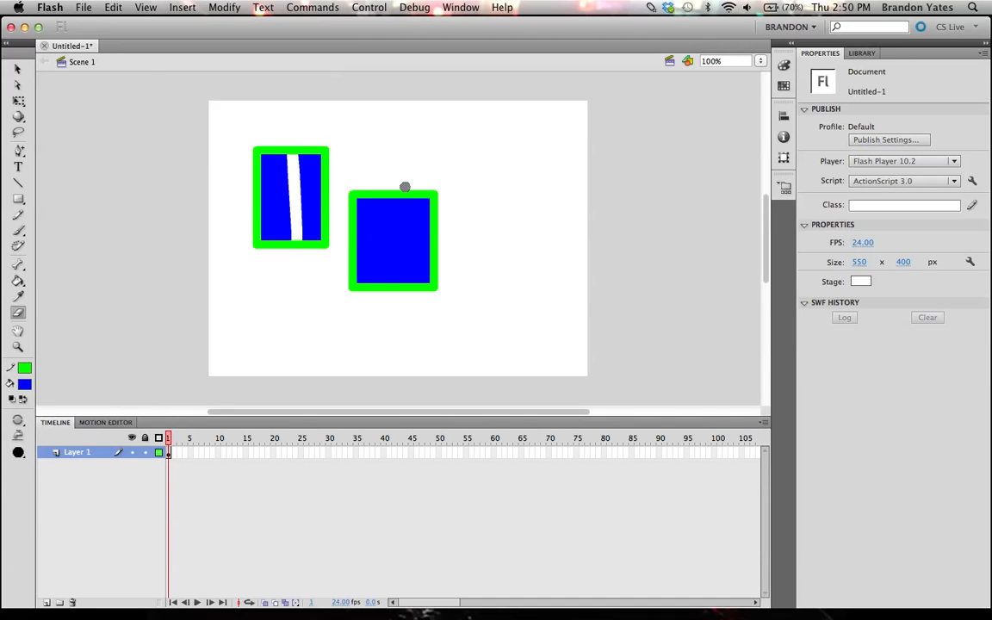
drag(404, 187, 361, 354)
- Select only the central rectangle's blue fill and erase a diagonal strip through it using the Erase Selected Fills mode
click(18, 421)
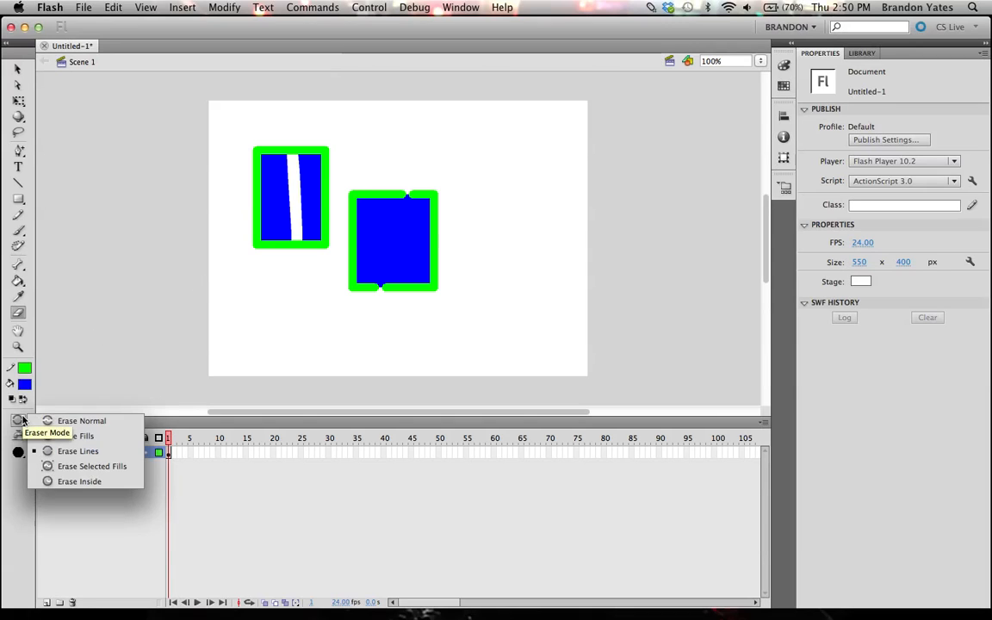
click(80, 466)
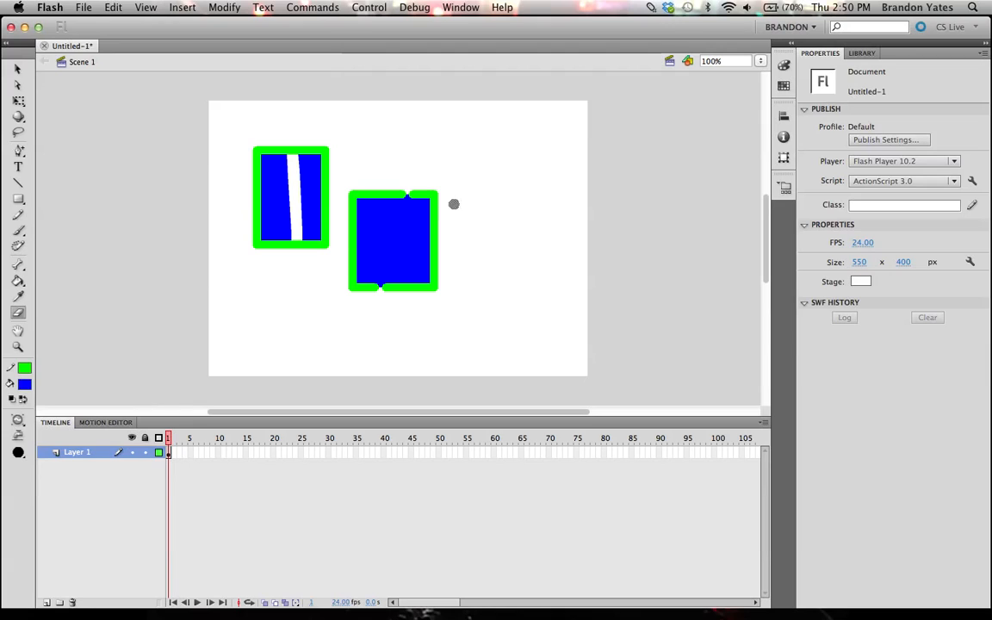
key(v)
click(413, 231)
key(e)
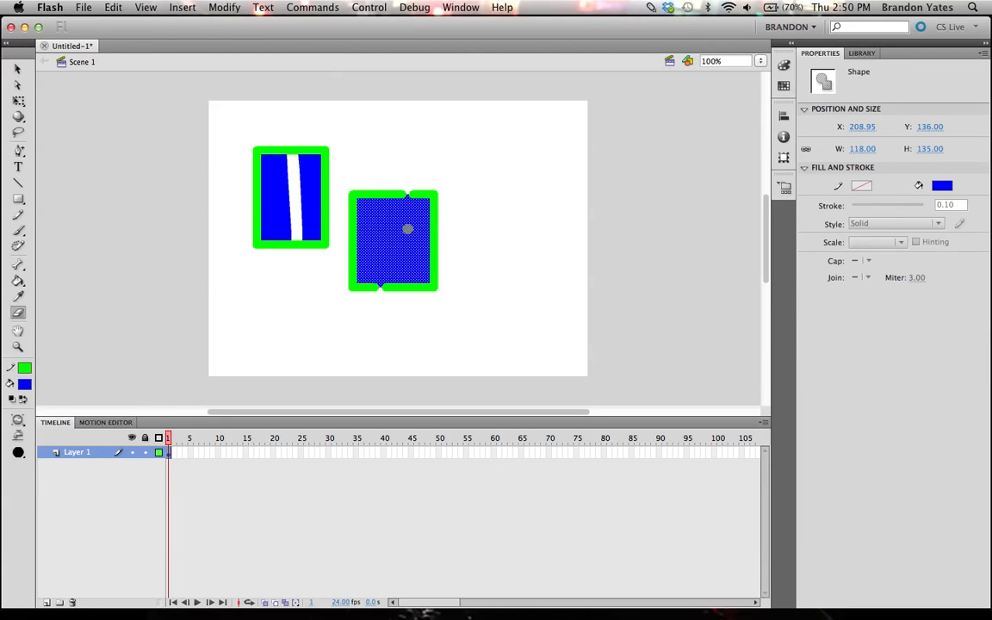
mouse_move(259, 168)
mouse_down()
mouse_move(295, 206)
mouse_move(440, 274)
mouse_move(424, 274)
mouse_up()
- Use the Erase Inside mode to erase a short strip within each rectangle's blue fill
key(v)
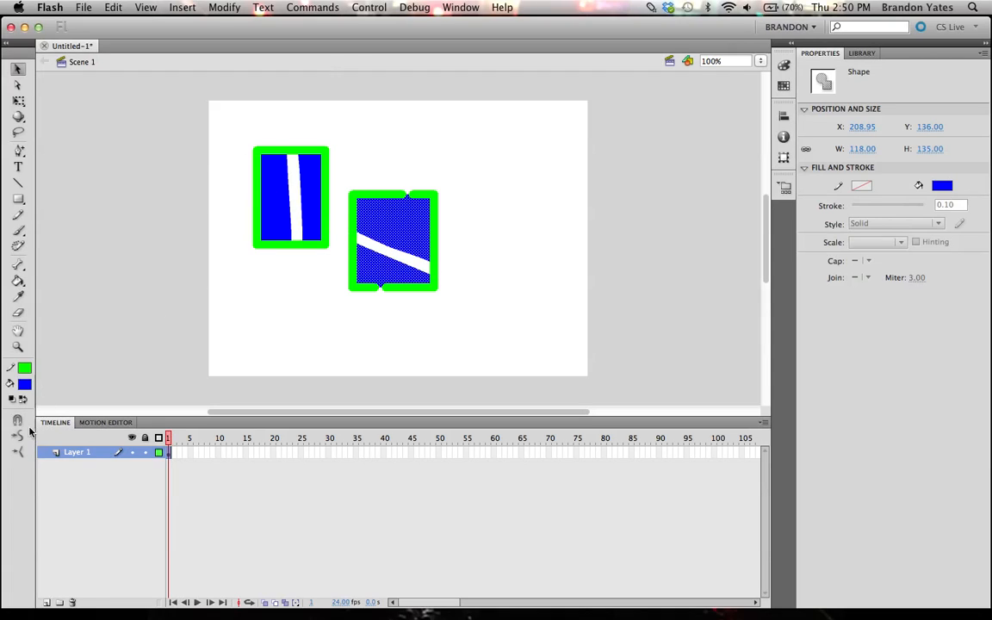
click(18, 297)
click(18, 312)
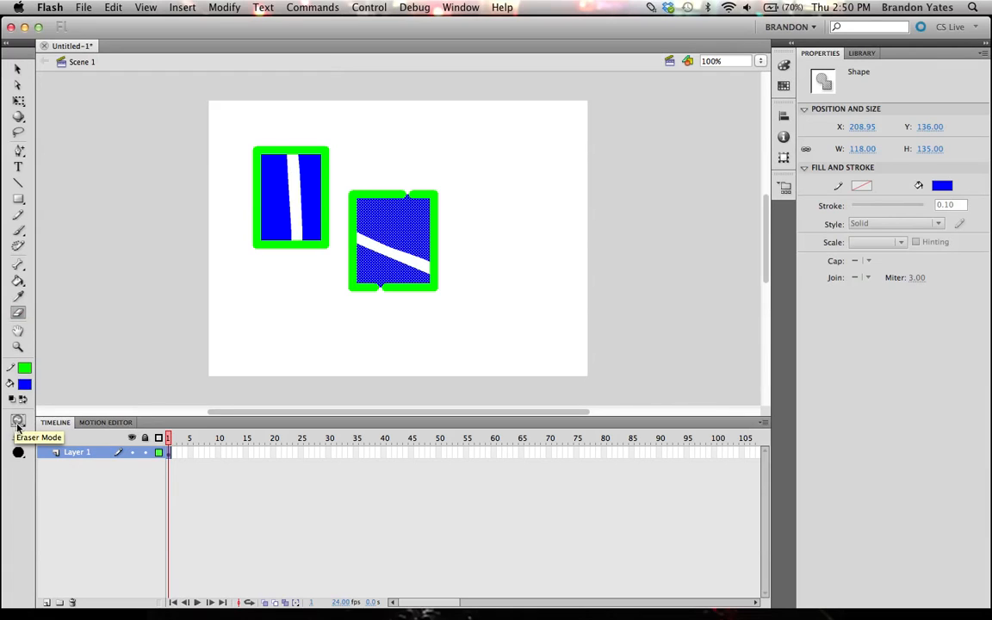
click(17, 422)
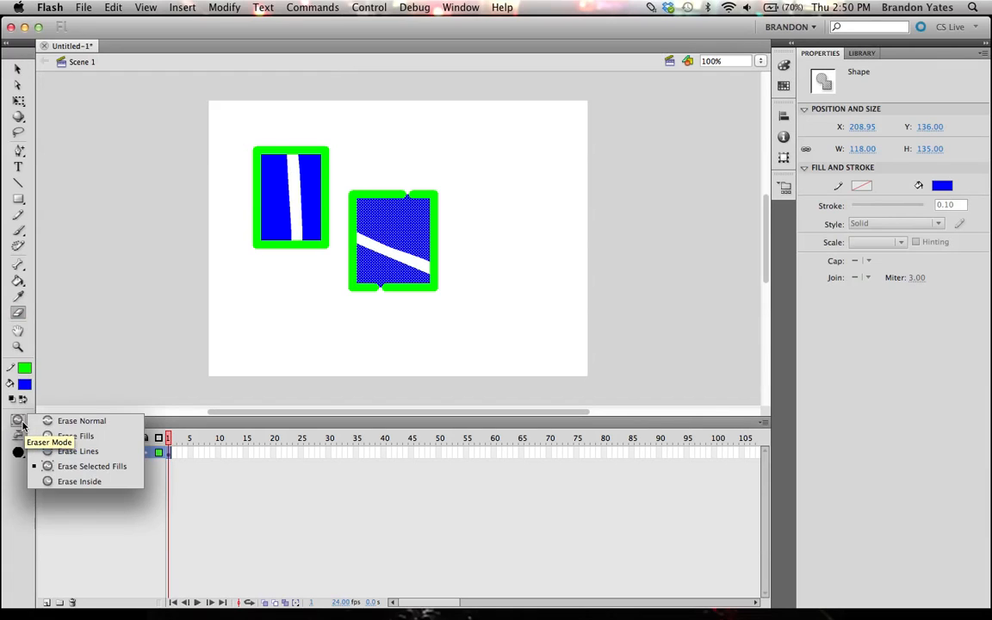
click(81, 481)
mouse_move(284, 195)
mouse_down()
mouse_move(260, 194)
mouse_move(354, 186)
mouse_move(380, 245)
mouse_up()
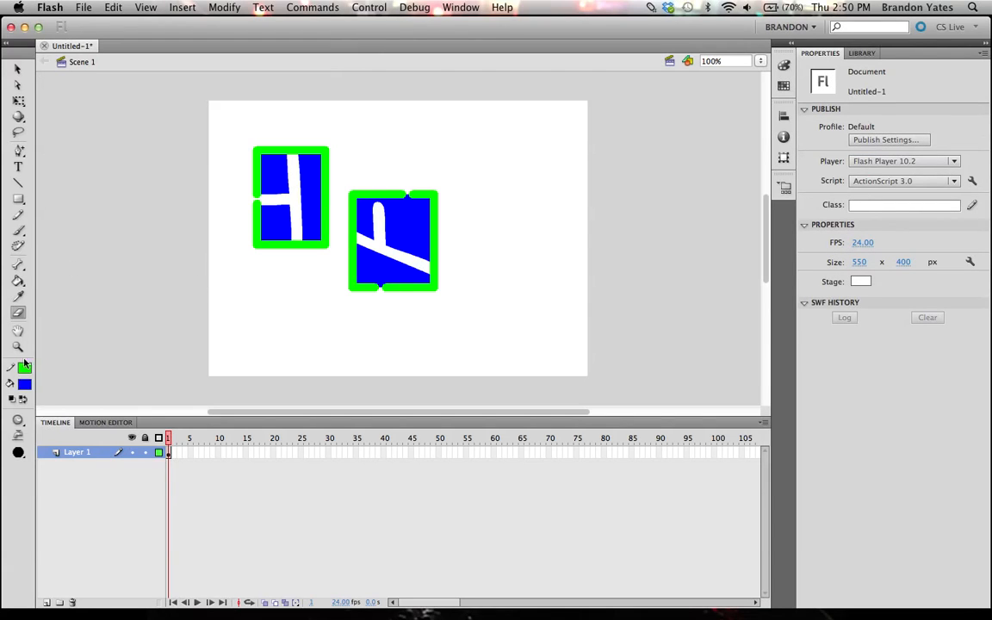
- Pan the stage around the workspace with the Hand tool and bring it back near the center
click(18, 330)
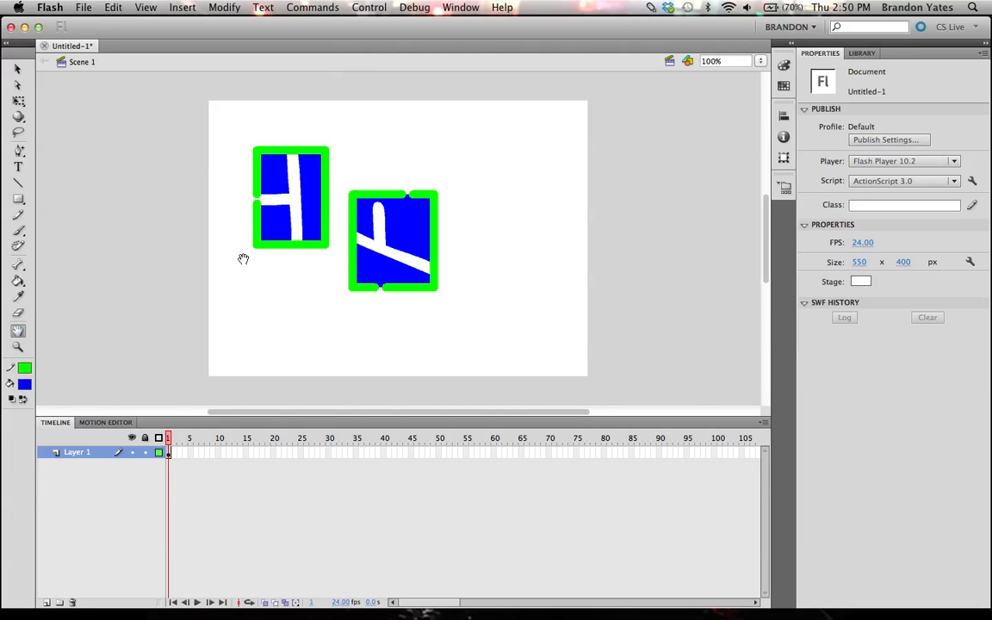
drag(558, 214, 715, 172)
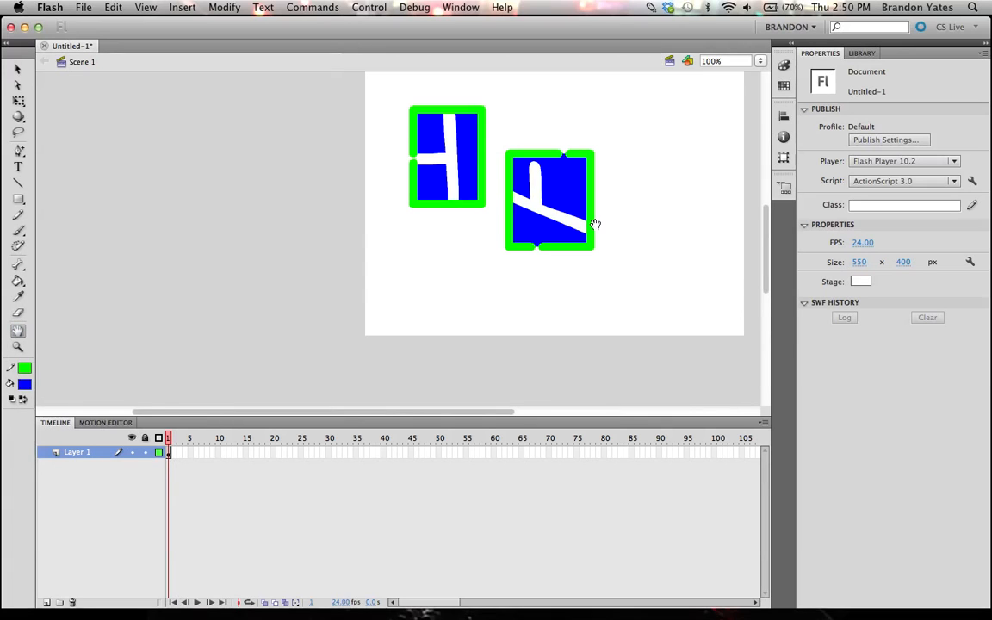
drag(596, 223, 434, 247)
drag(359, 192, 534, 117)
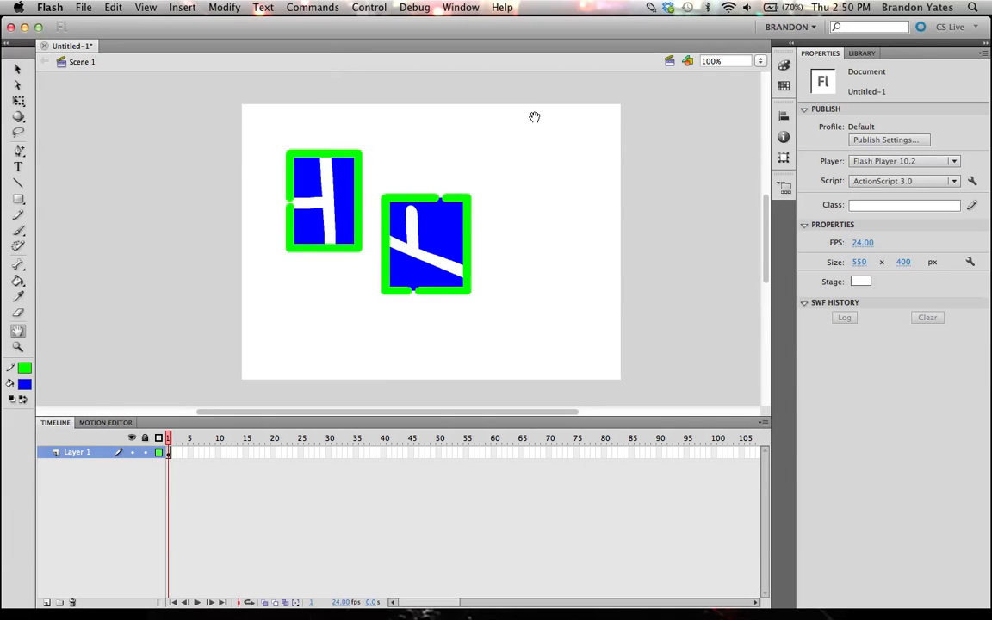
drag(527, 214, 277, 267)
drag(314, 177, 357, 181)
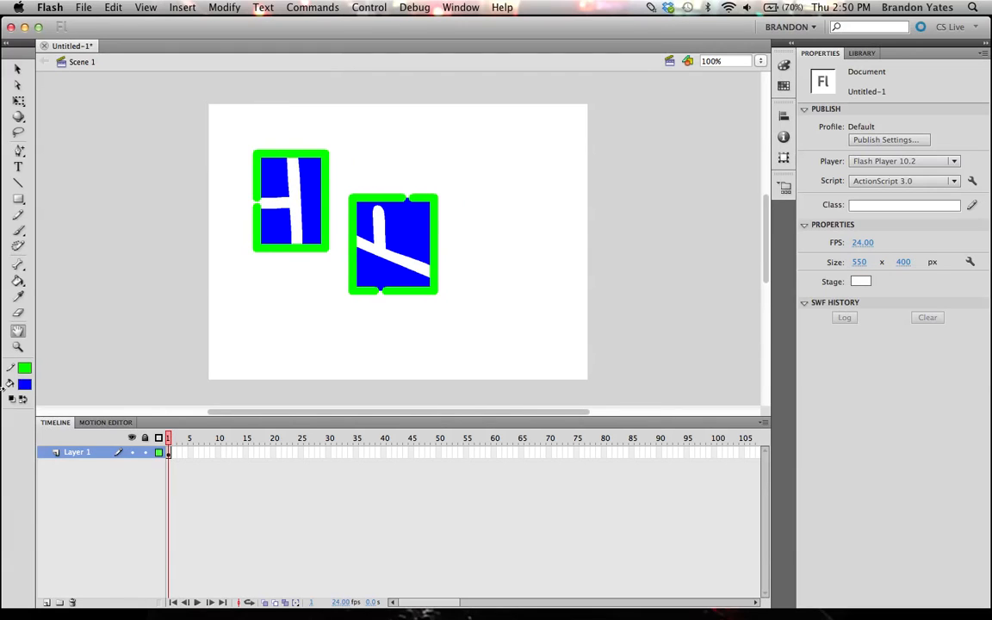
- Zoom the stage out to 50% and in to 200% with the Zoom tool's reduce and enlarge modes
click(18, 347)
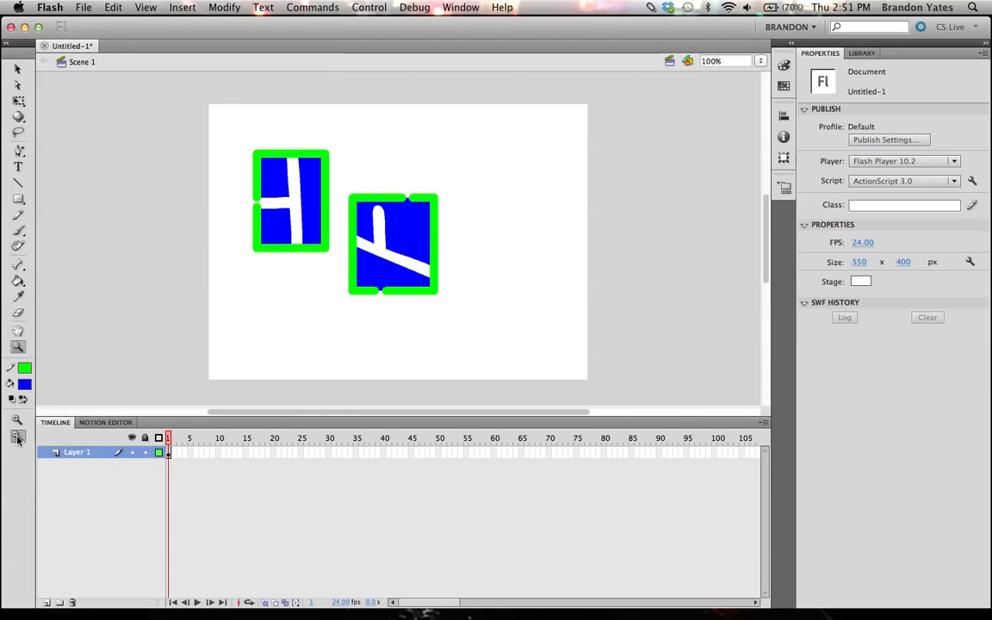
click(322, 225)
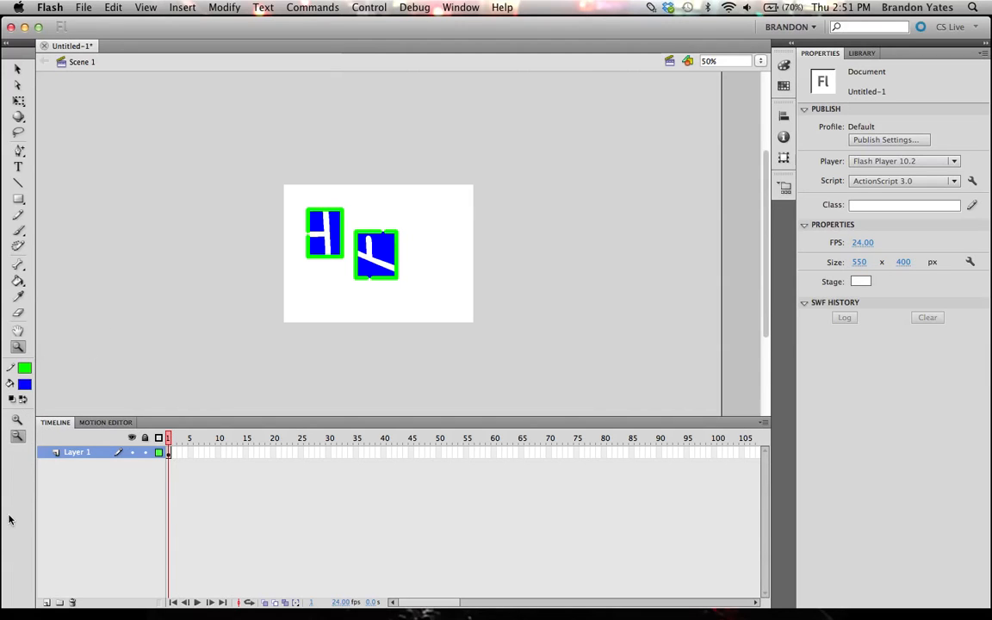
click(348, 263)
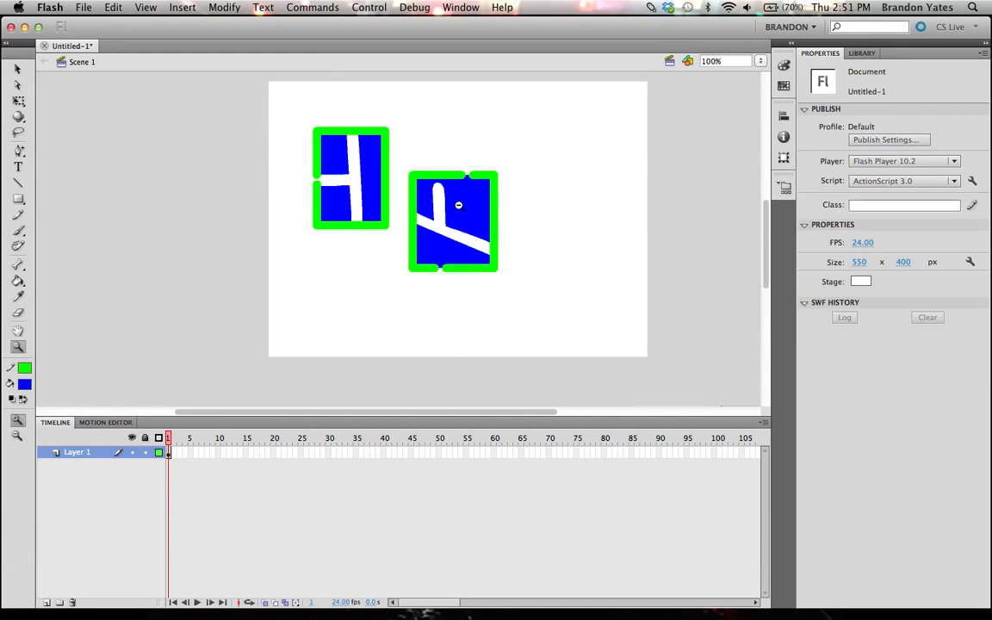
alt+click(526, 183)
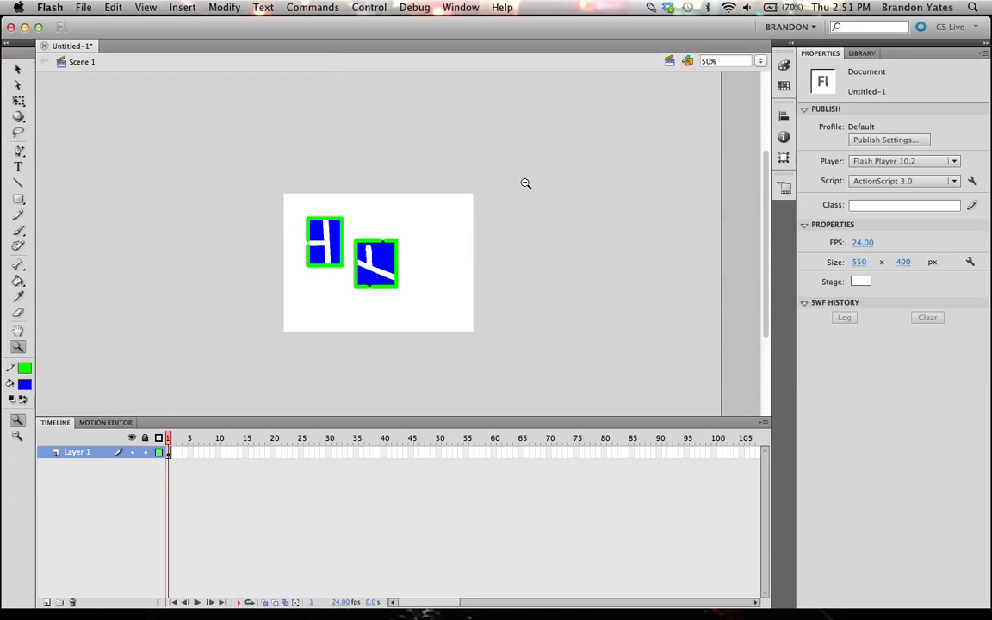
click(526, 184)
click(526, 183)
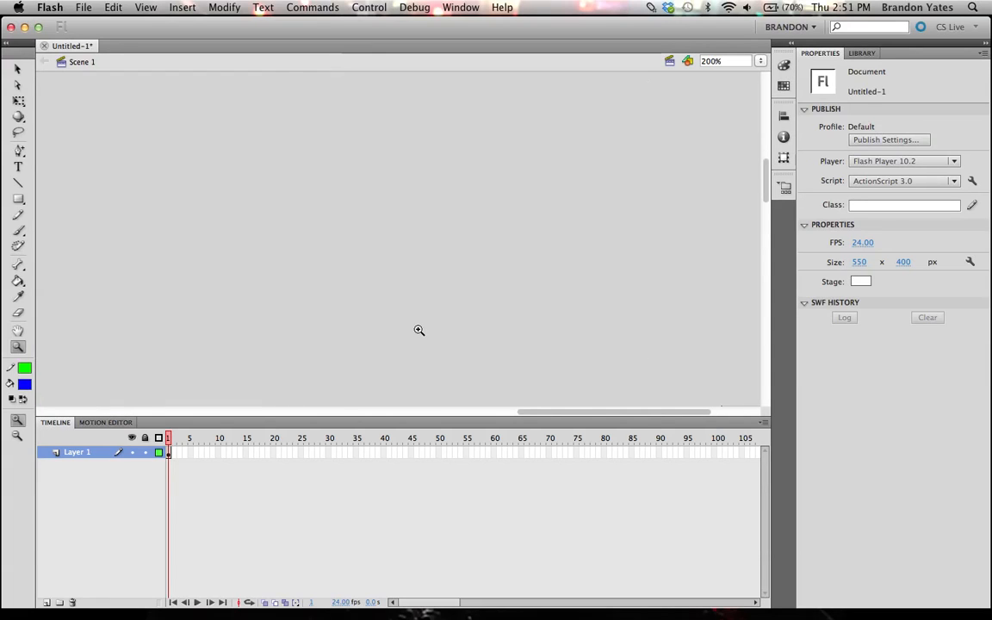
- Pan back to the rectangles, return to 100%, zoom into a marquee around both of them, and zoom out to 147%
drag(449, 286, 667, 93)
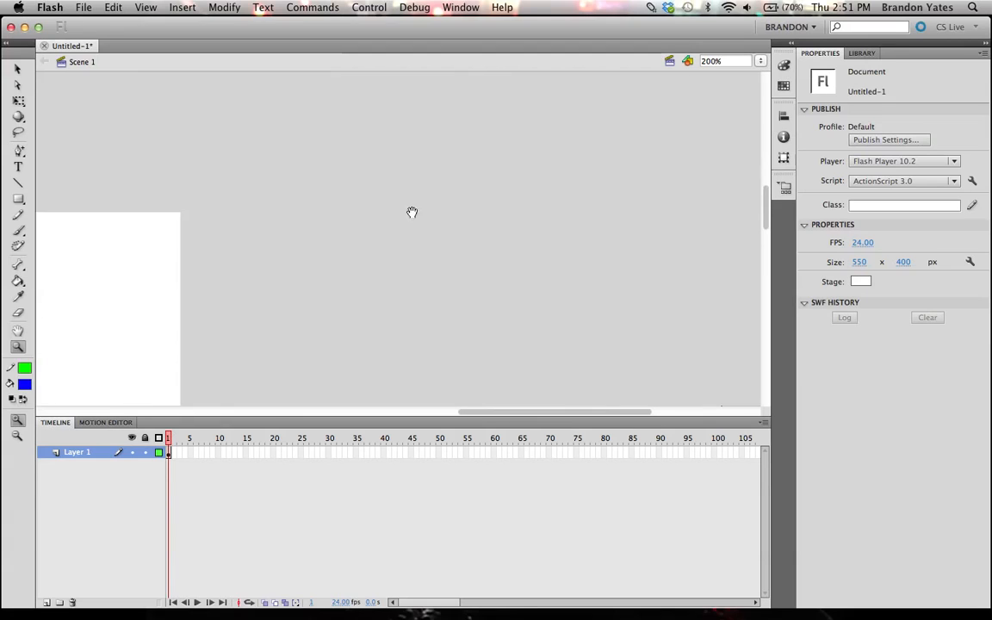
drag(482, 225, 598, 162)
drag(206, 288, 560, 208)
drag(445, 268, 576, 195)
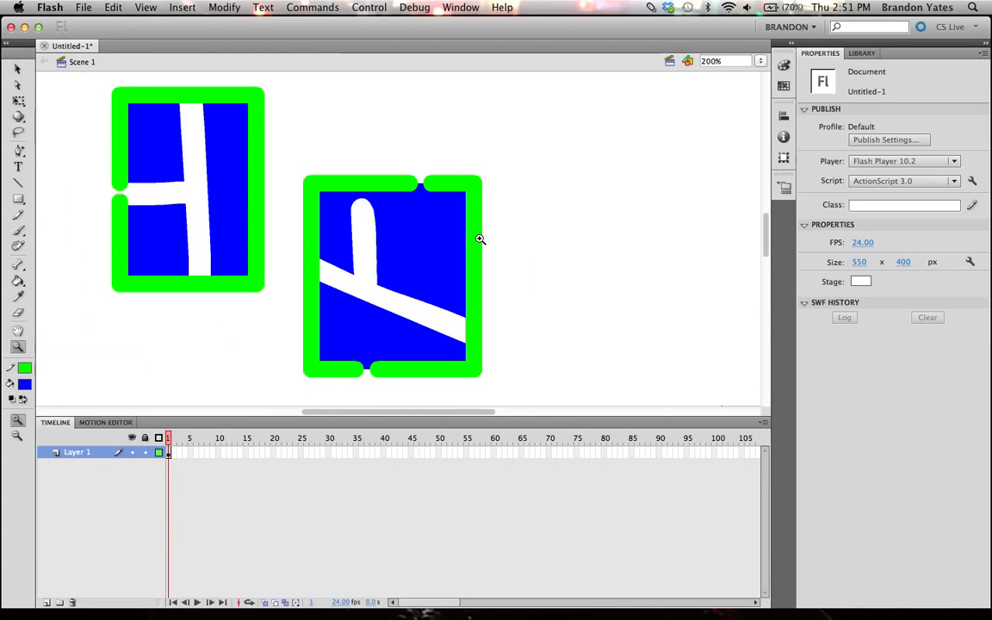
alt+click(450, 245)
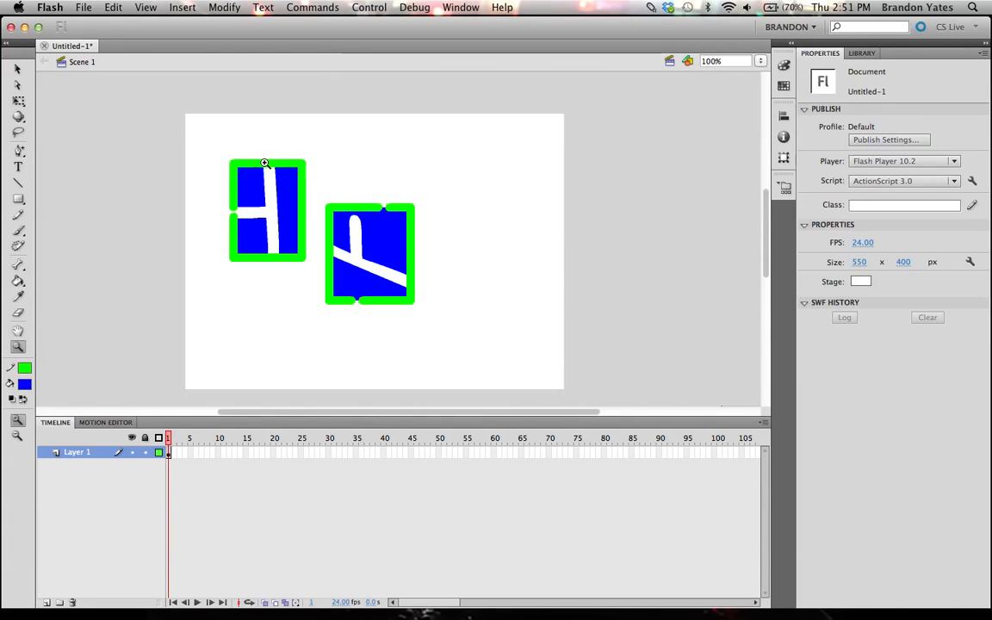
drag(241, 150, 401, 274)
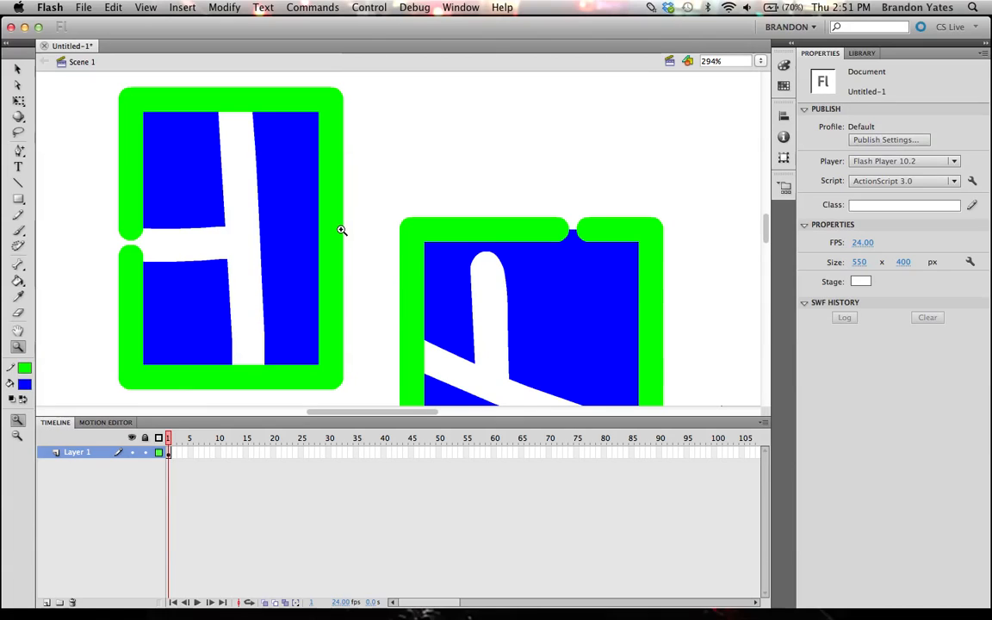
alt+click(432, 256)
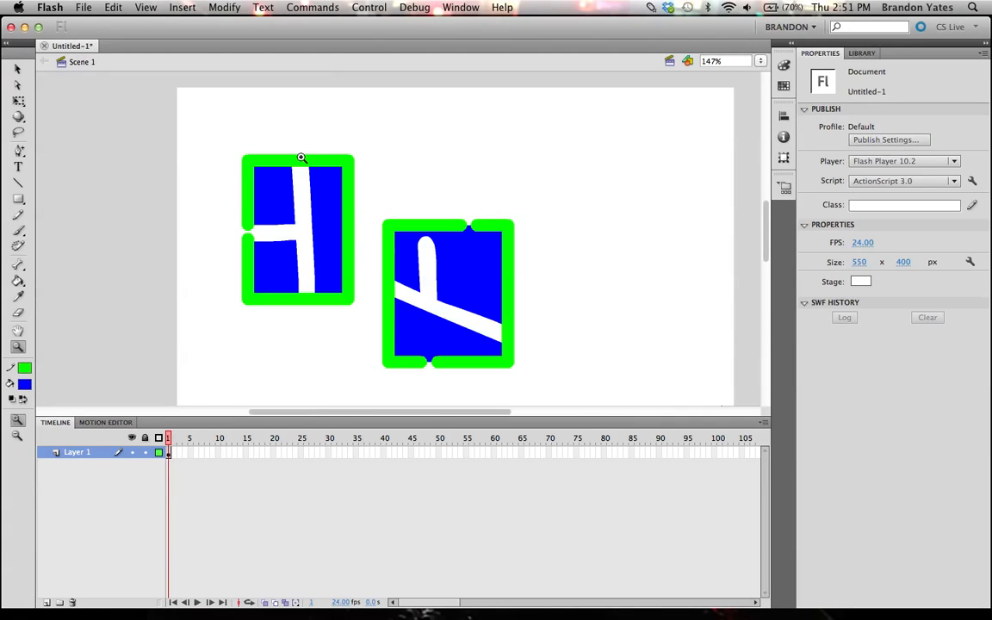
- Compare the preset views that fit the whole stage, show it at 100%, and fit all the artwork
key(super+2)
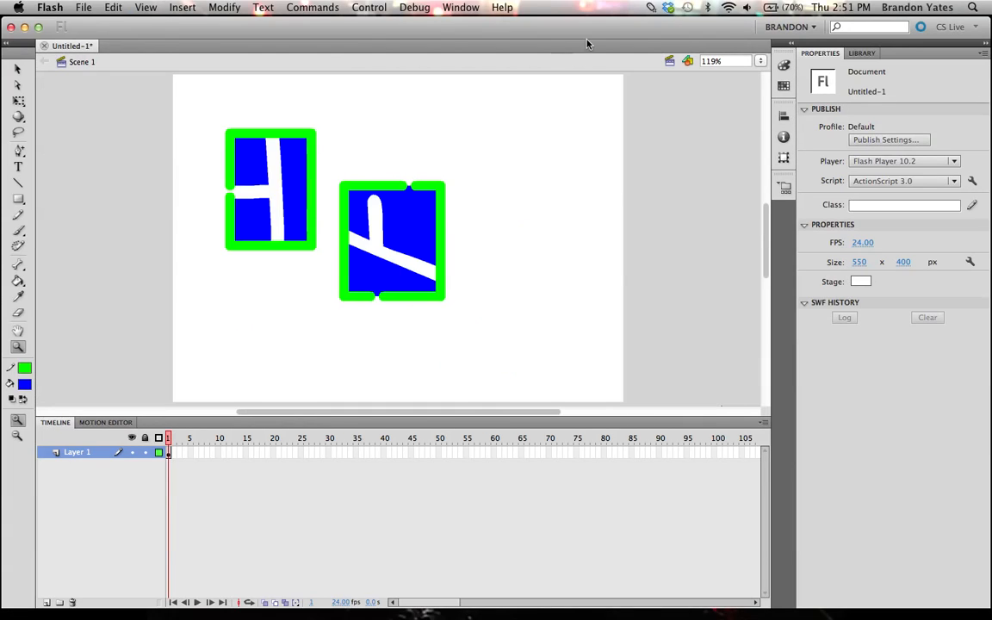
key(super+1)
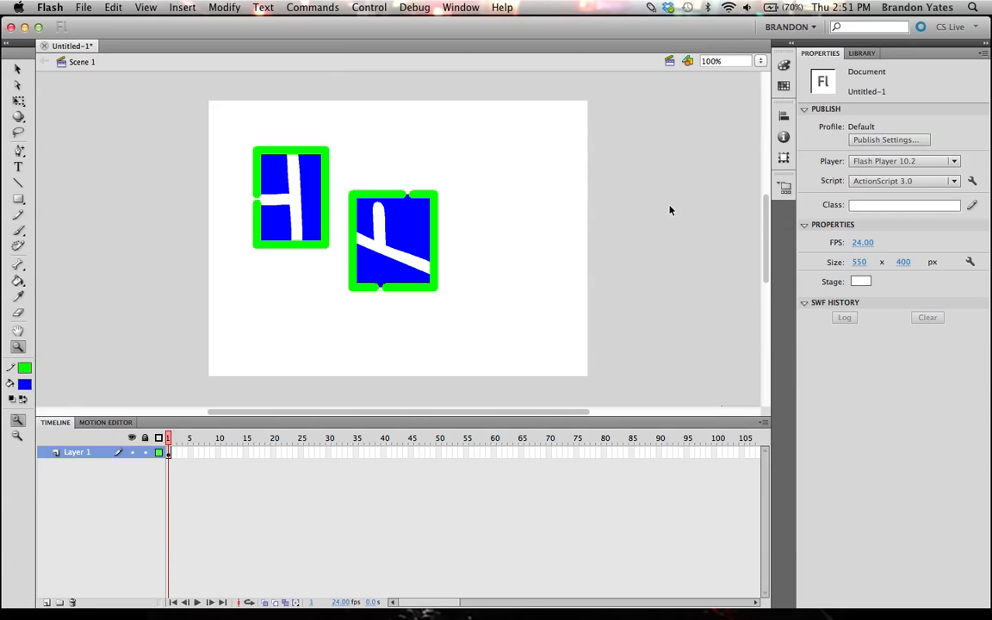
key(super+3)
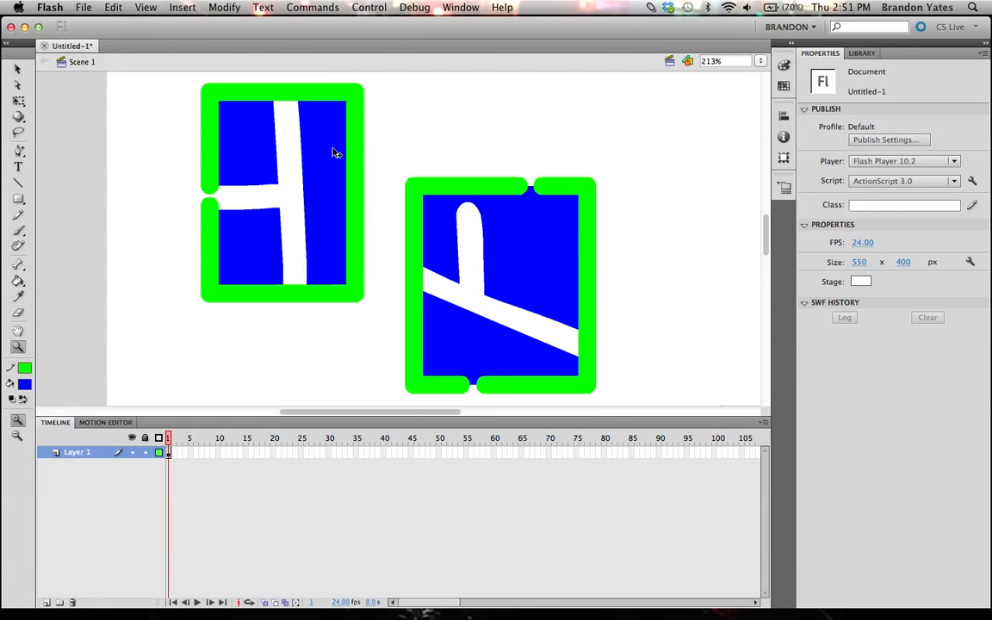
key(super+1)
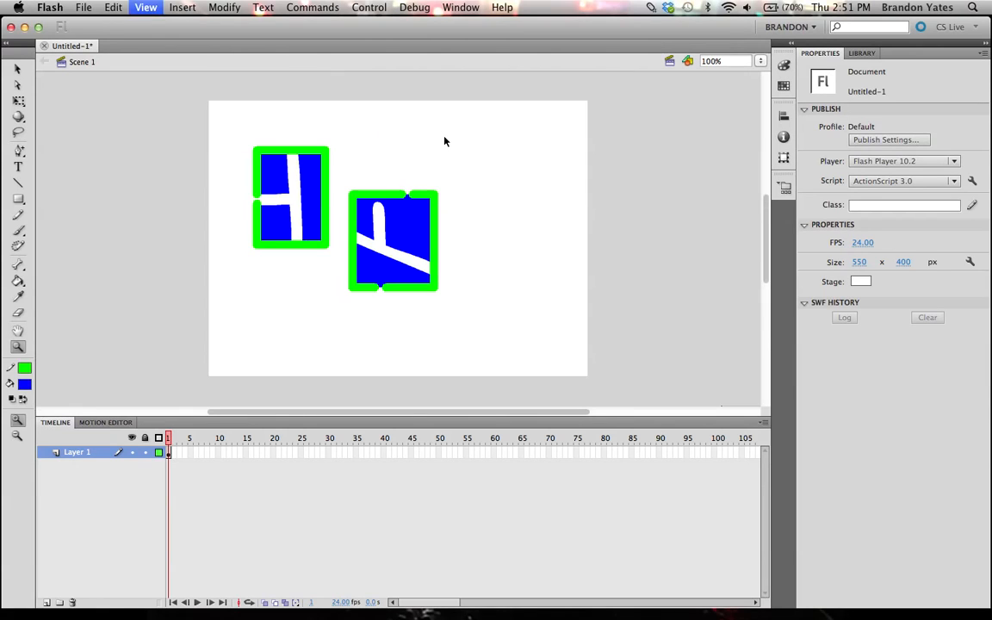
key(super+3)
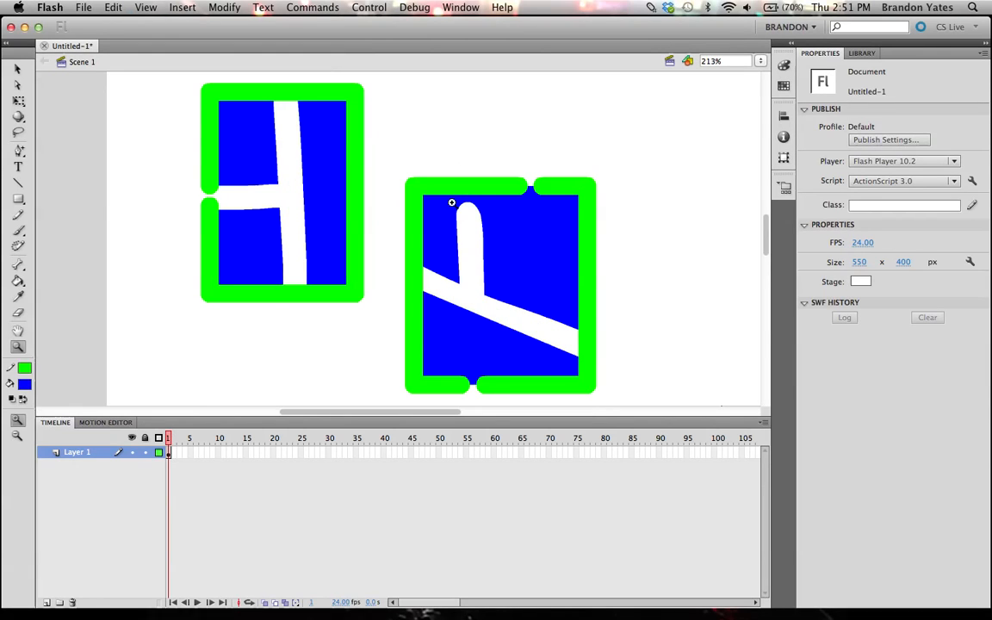
drag(451, 202, 523, 257)
key(super+2)
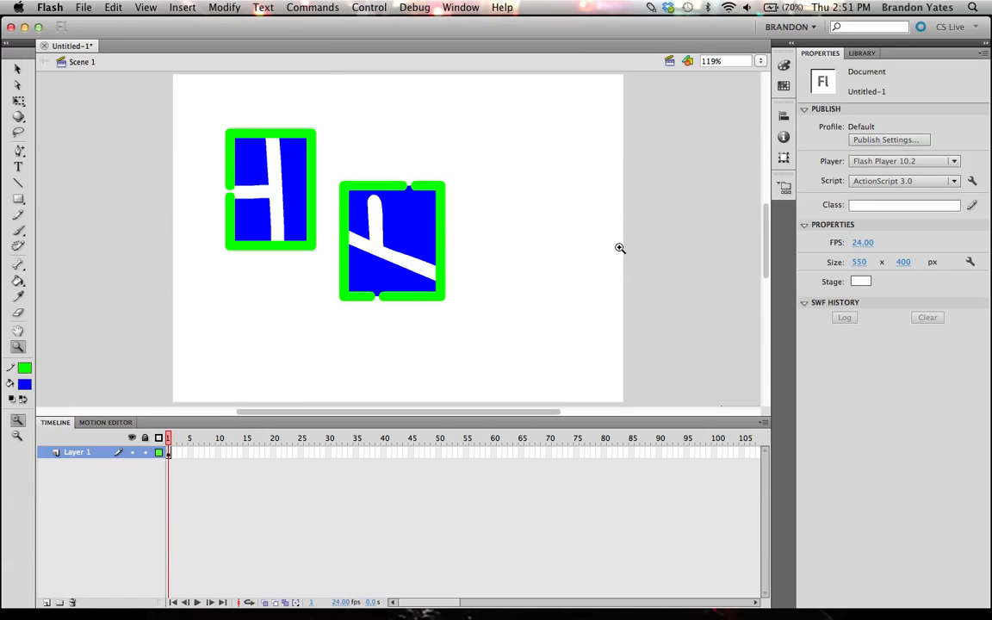
- Pan away from the stage, zoom into the empty pasteboard, and restore the view that fits the whole stage
key(space)
drag(620, 248, 167, 343)
drag(467, 274, 3, 325)
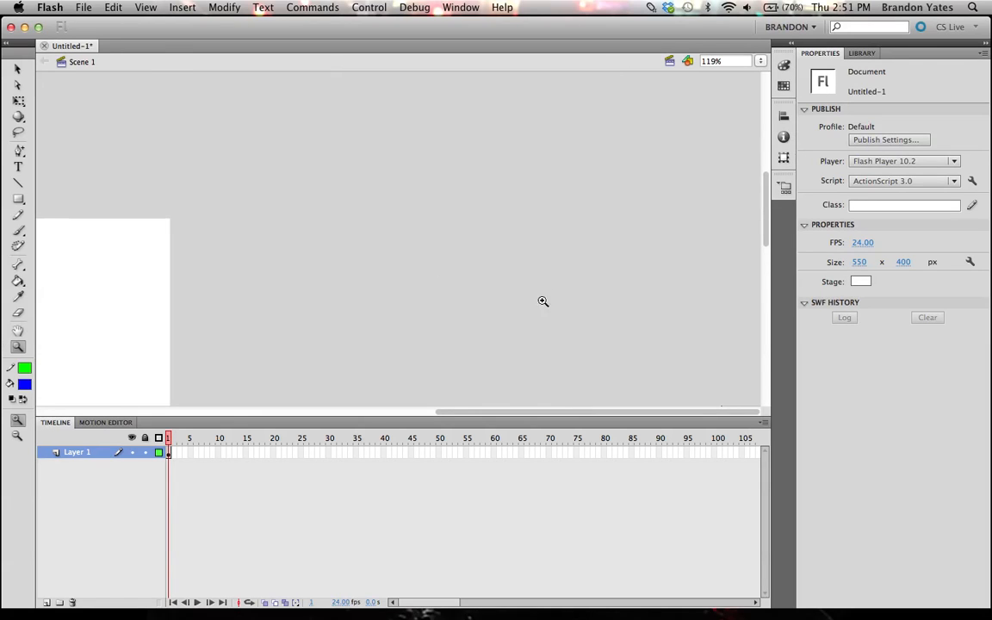
drag(543, 279, 607, 295)
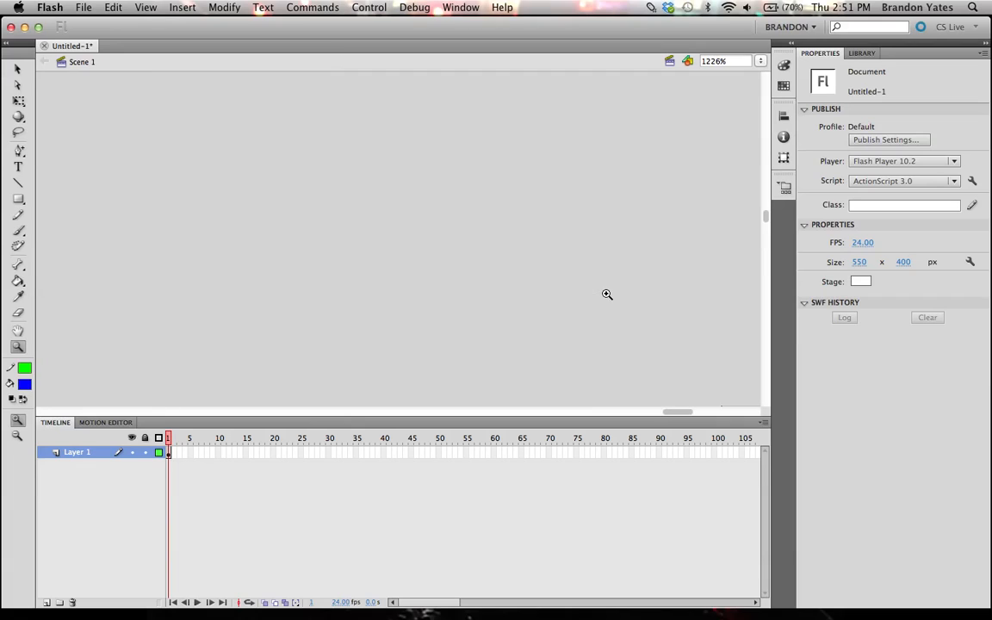
key(super+2)
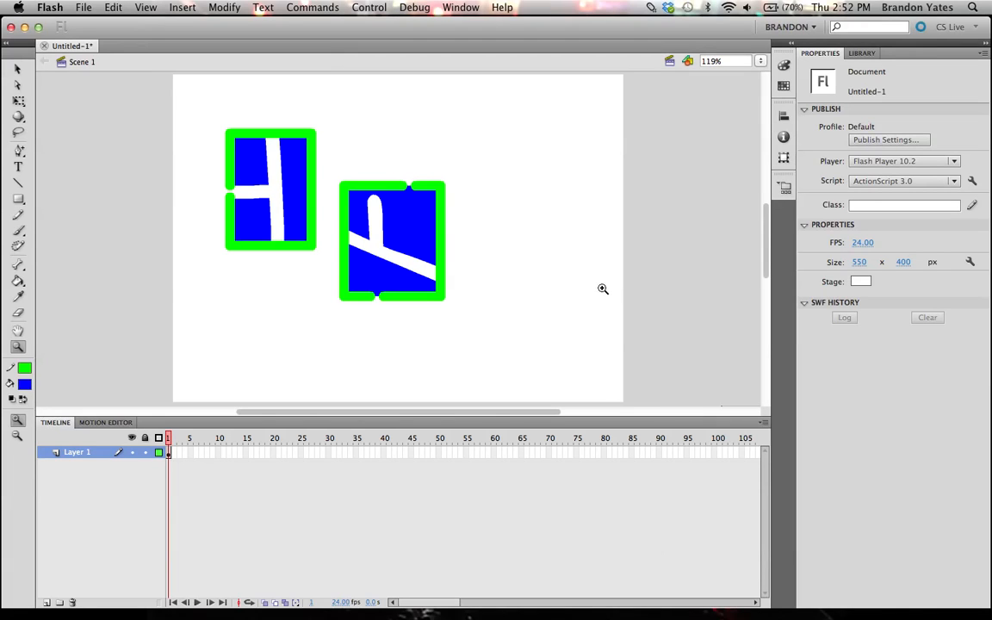